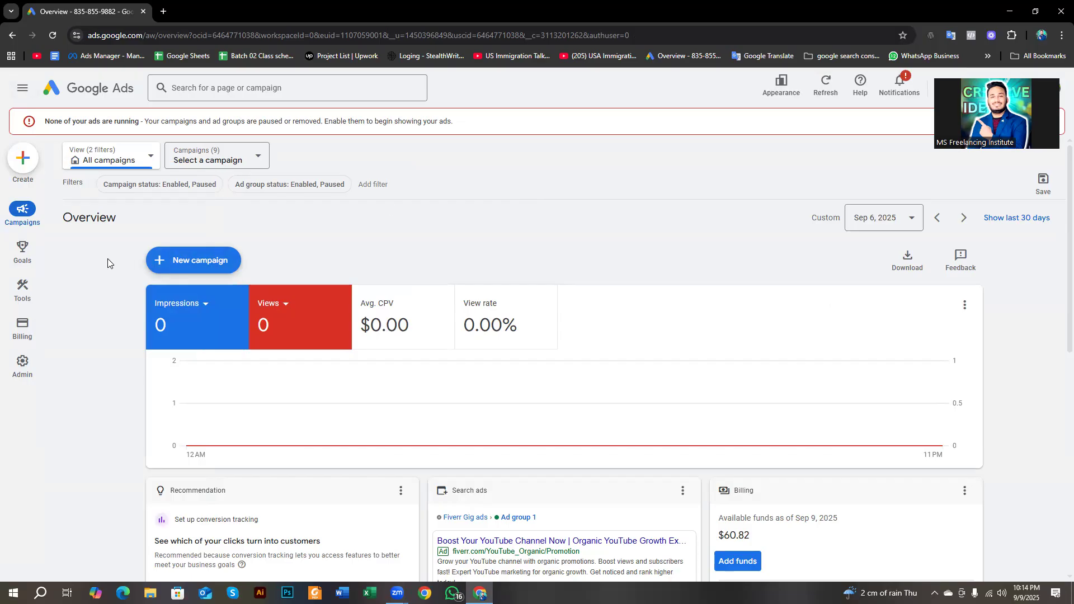
Start creating a new campaign and go through the Sales, Leads and Website traffic objectives
{"action": "left_click", "coordinate": [196, 263]}
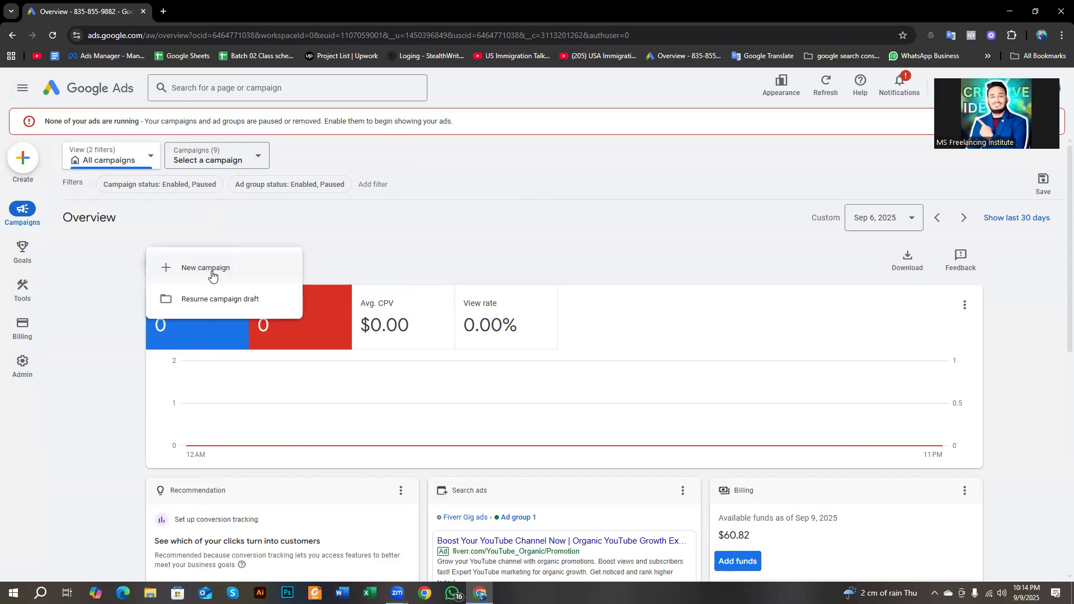
{"action": "left_click", "coordinate": [211, 270]}
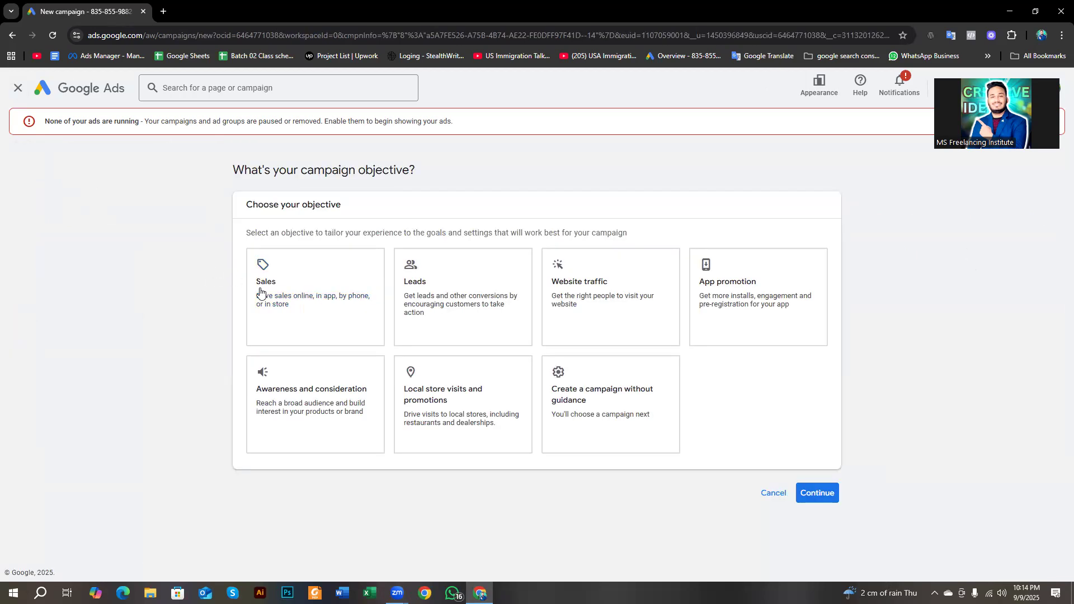
{"action": "left_click", "coordinate": [257, 287]}
{"action": "left_click", "coordinate": [415, 296]}
{"action": "left_click", "coordinate": [559, 283]}
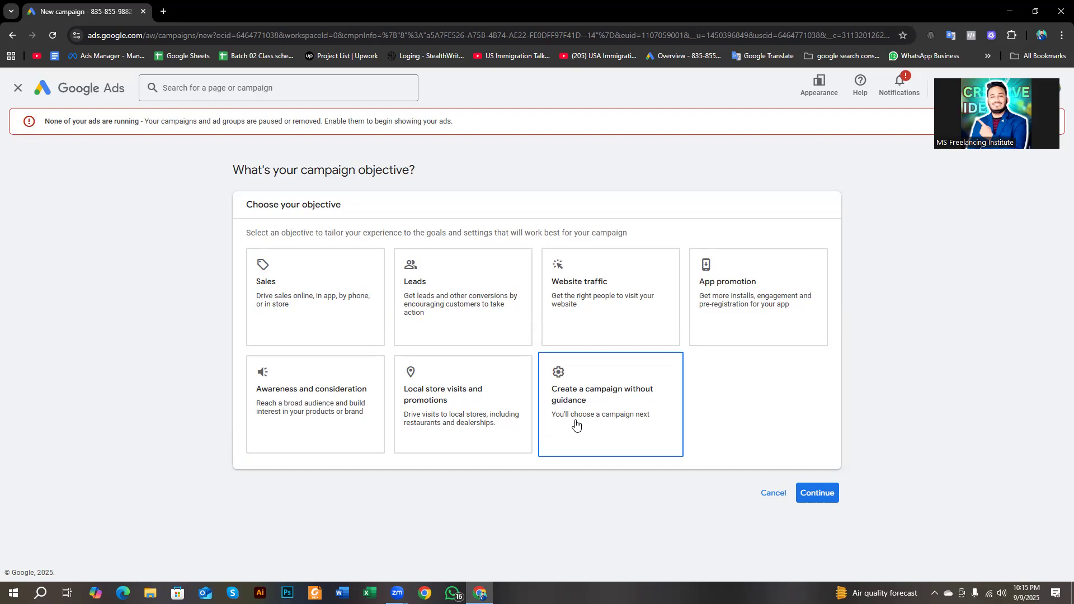
Choose the Create a campaign without guidance objective and look over the campaign types it offers
{"action": "left_click_drag", "start_coordinate": [307, 205], "coordinate": [342, 209]}
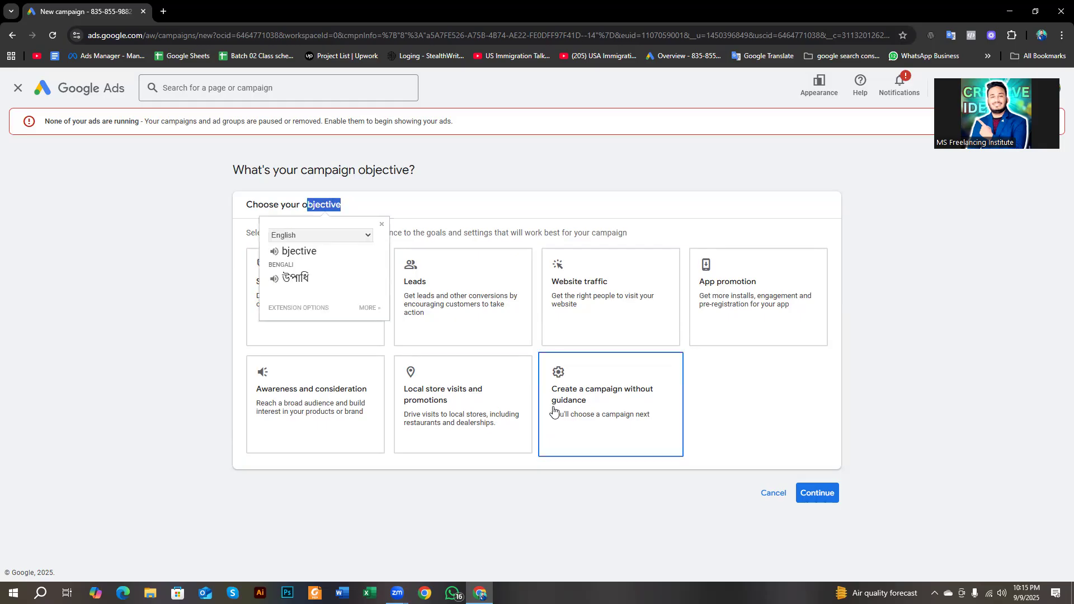
{"action": "left_click", "coordinate": [703, 401]}
{"action": "left_click", "coordinate": [601, 415]}
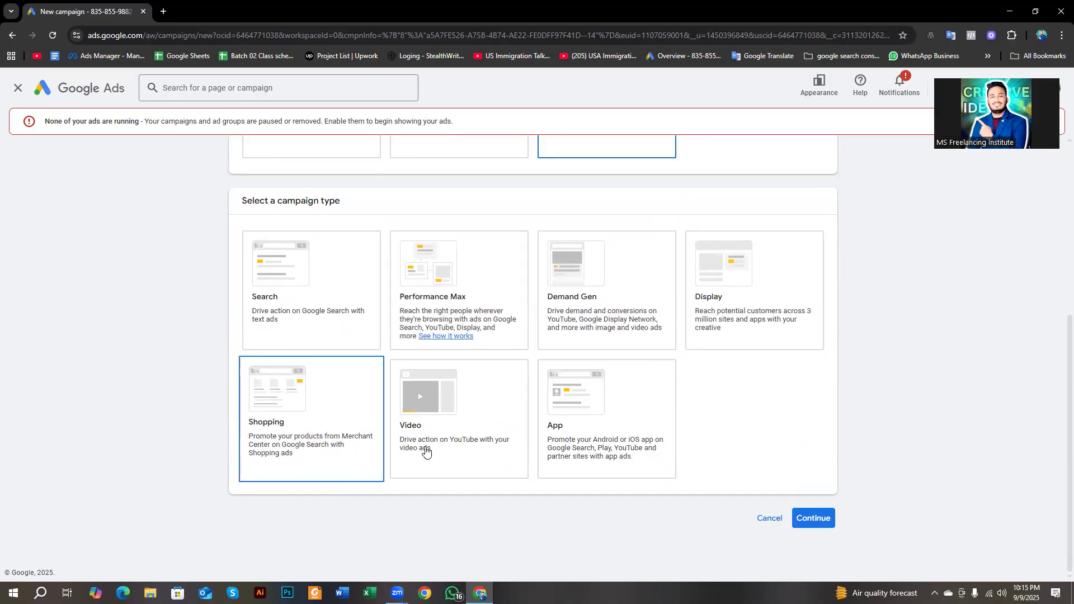
{"action": "scroll", "coordinate": [758, 260], "scroll_direction": "up", "scroll_amount": 2}
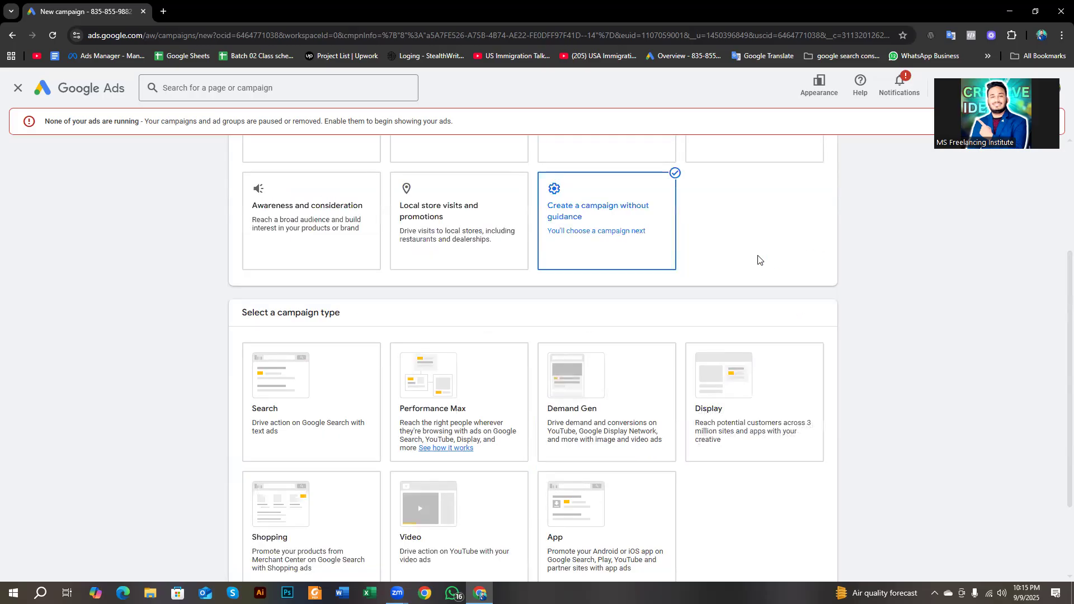
{"action": "scroll", "coordinate": [683, 451], "scroll_direction": "down", "scroll_amount": 2}
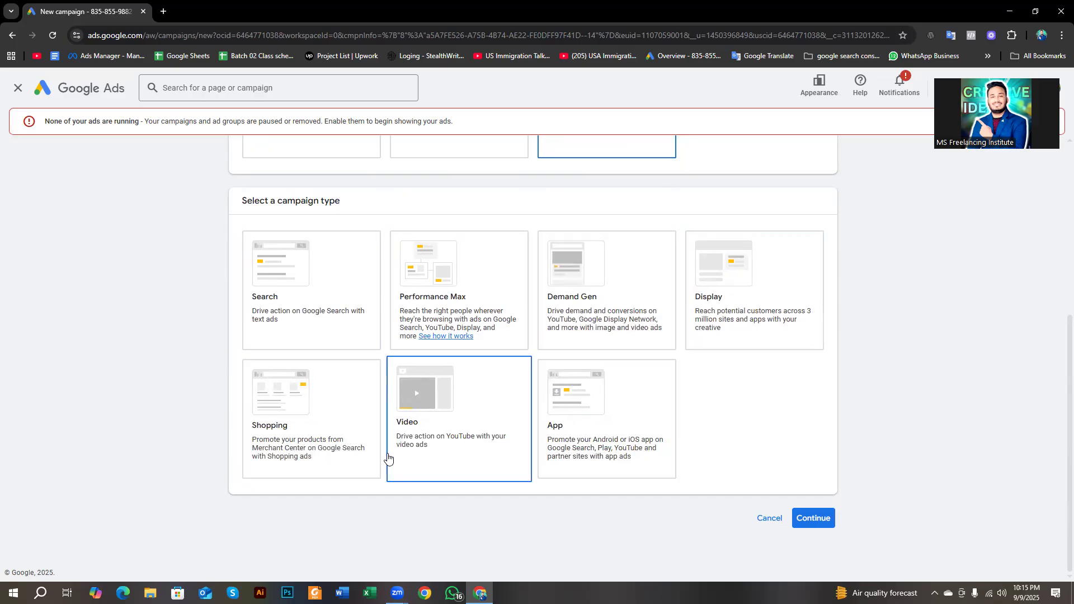
Open YouTube in a new browser tab and outline video spots on the home feed with annotation rectangles
{"action": "left_click", "coordinate": [162, 11]}
{"action": "left_click", "coordinate": [37, 56]}
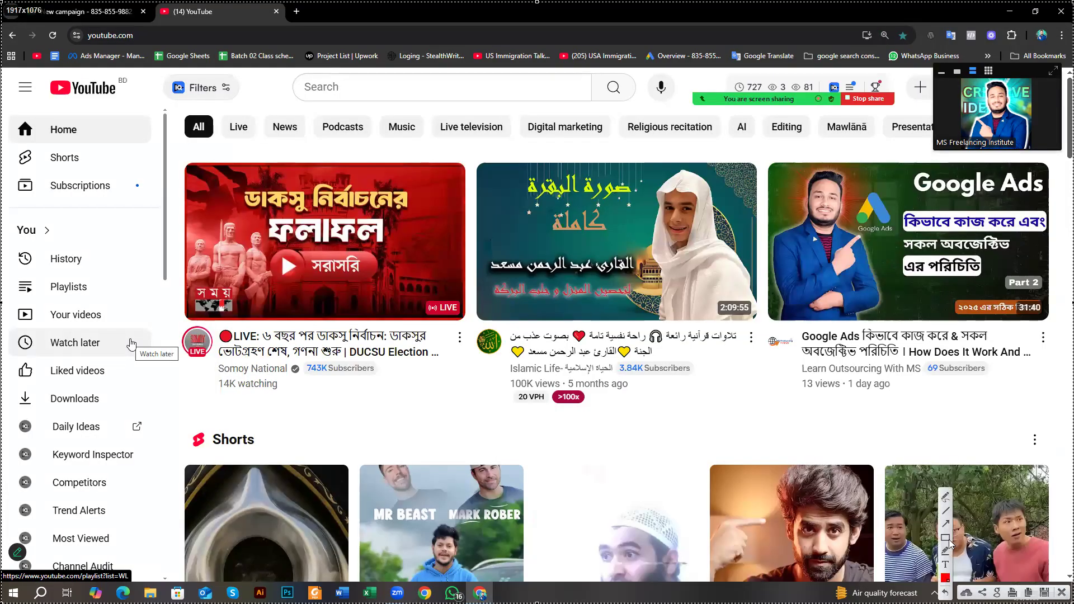
{"action": "left_click", "coordinate": [945, 537]}
{"action": "mouse_move", "coordinate": [180, 151]}
{"action": "left_mouse_down"}
{"action": "mouse_move", "coordinate": [241, 207]}
{"action": "mouse_move", "coordinate": [502, 352]}
{"action": "mouse_move", "coordinate": [499, 371]}
{"action": "mouse_move", "coordinate": [475, 371]}
{"action": "left_mouse_up"}
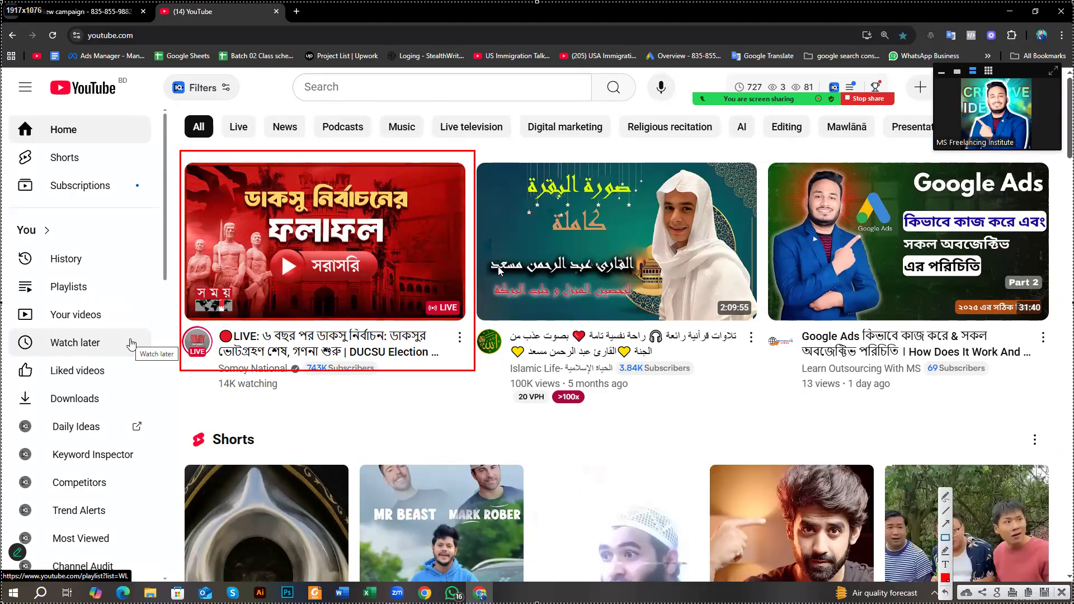
{"action": "mouse_move", "coordinate": [494, 275]}
{"action": "left_mouse_down"}
{"action": "mouse_move", "coordinate": [618, 361]}
{"action": "mouse_move", "coordinate": [613, 340]}
{"action": "left_mouse_up"}
{"action": "mouse_move", "coordinate": [868, 403]}
{"action": "left_mouse_down"}
{"action": "mouse_move", "coordinate": [922, 465]}
{"action": "mouse_move", "coordinate": [975, 450]}
{"action": "left_mouse_up"}
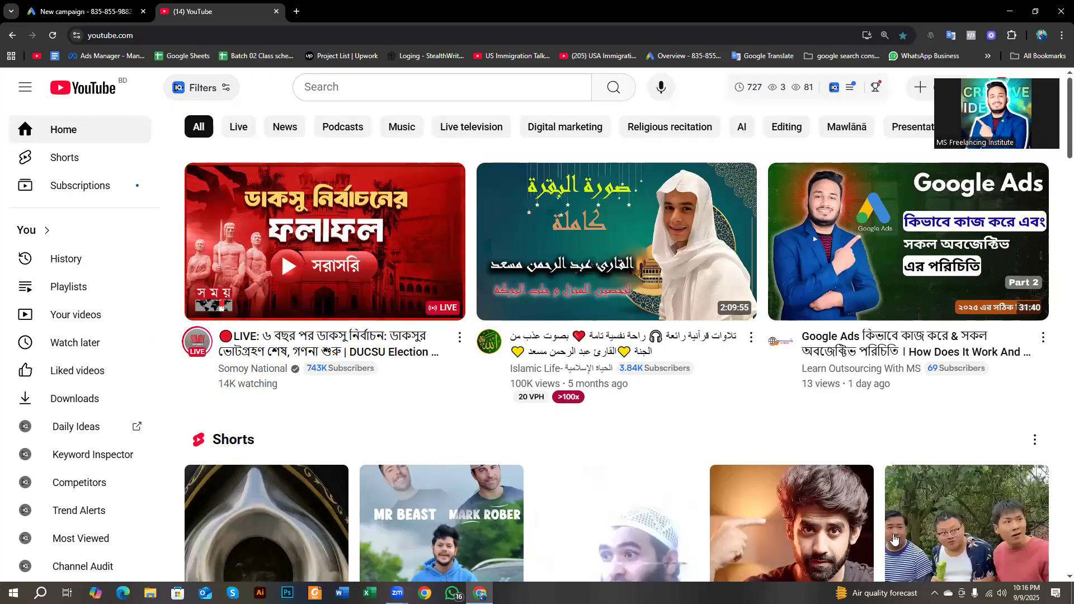
Switch back to the Google Ads campaign setup and select the Video campaign type under the objective without guidance
{"action": "left_click", "coordinate": [89, 5]}
{"action": "scroll", "coordinate": [219, 222], "scroll_direction": "up", "scroll_amount": 5}
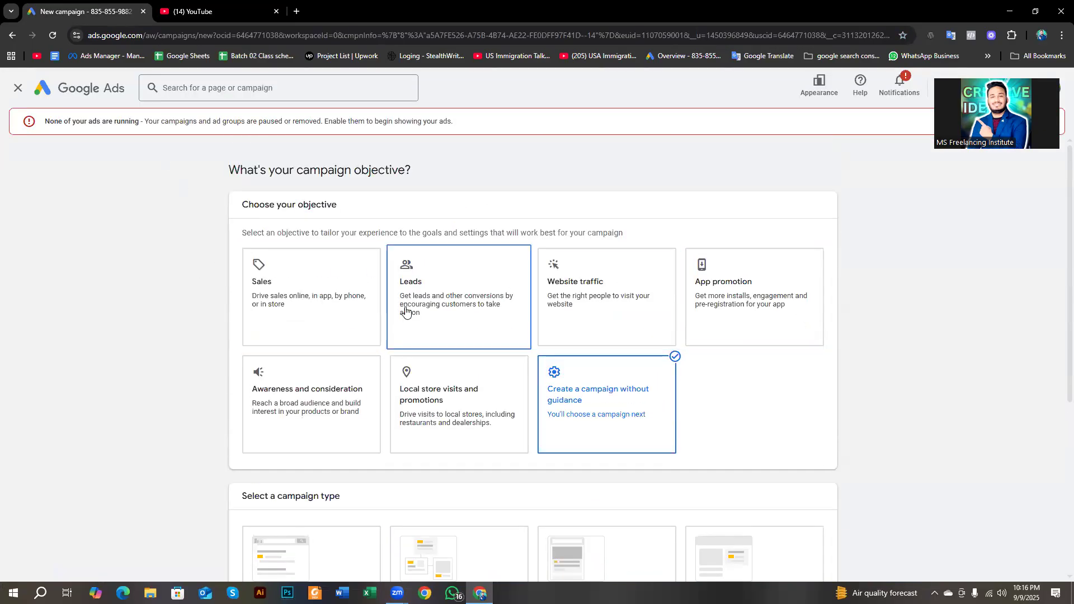
{"action": "scroll", "coordinate": [408, 311], "scroll_direction": "down", "scroll_amount": 5}
{"action": "left_click", "coordinate": [462, 435]}
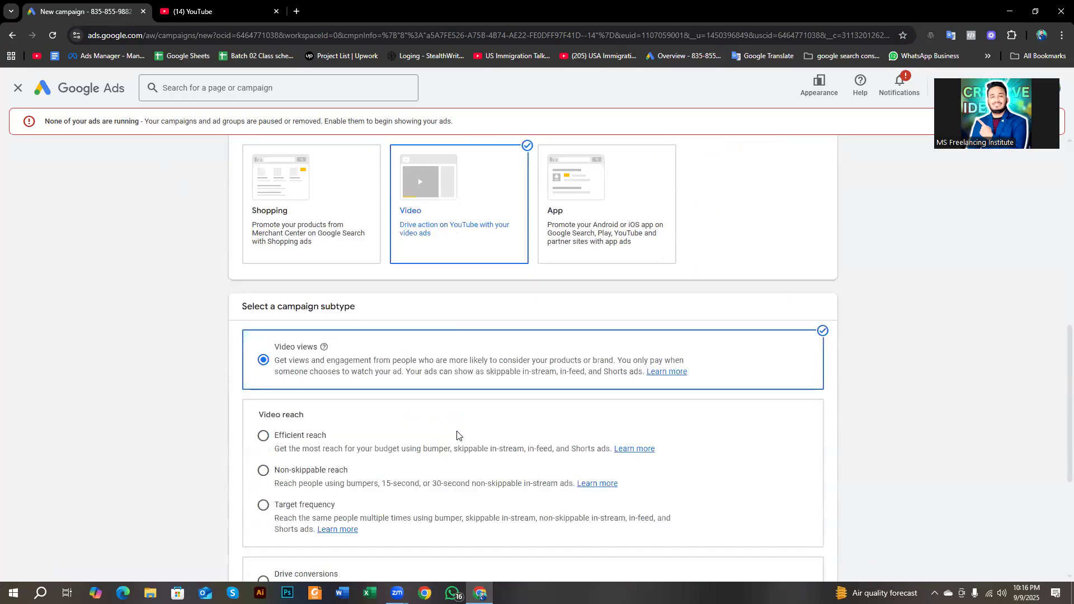
{"action": "scroll", "coordinate": [456, 437], "scroll_direction": "up", "scroll_amount": 6}
{"action": "scroll", "coordinate": [455, 434], "scroll_direction": "up", "scroll_amount": 3}
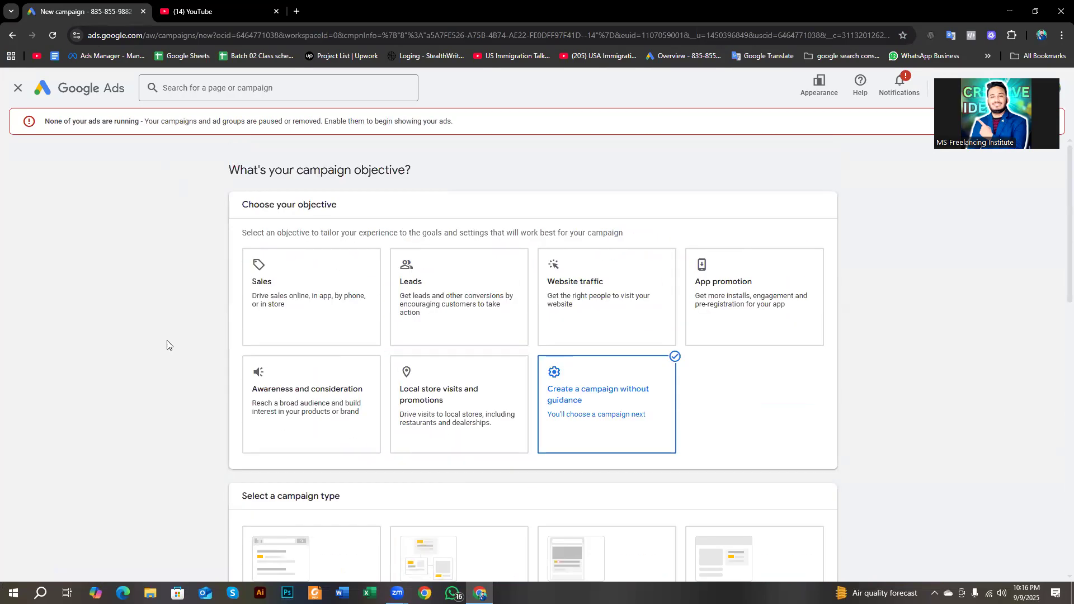
Select the Sales objective with the Video campaign type
{"action": "left_click", "coordinate": [256, 276]}
{"action": "scroll", "coordinate": [257, 276], "scroll_direction": "down", "scroll_amount": 5}
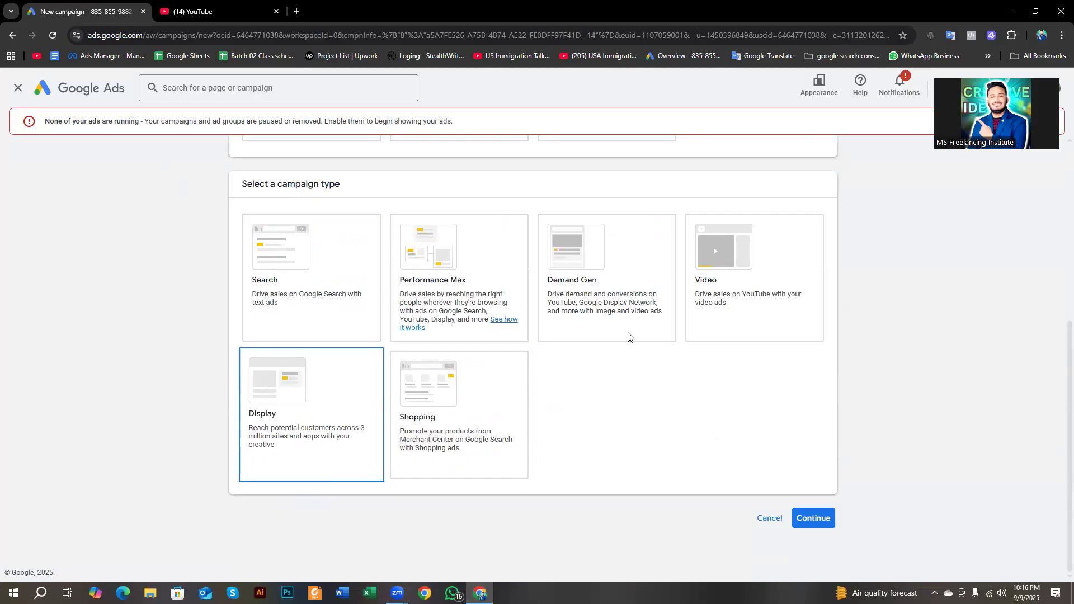
{"action": "left_click", "coordinate": [767, 304]}
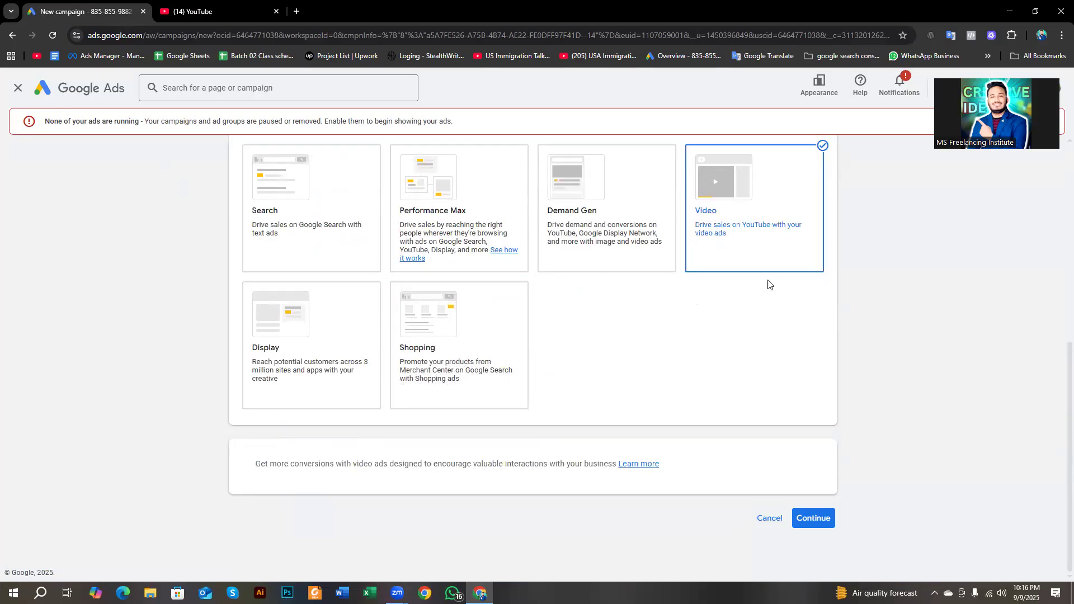
{"action": "scroll", "coordinate": [772, 242], "scroll_direction": "up", "scroll_amount": 2}
{"action": "scroll", "coordinate": [771, 241], "scroll_direction": "up", "scroll_amount": 4}
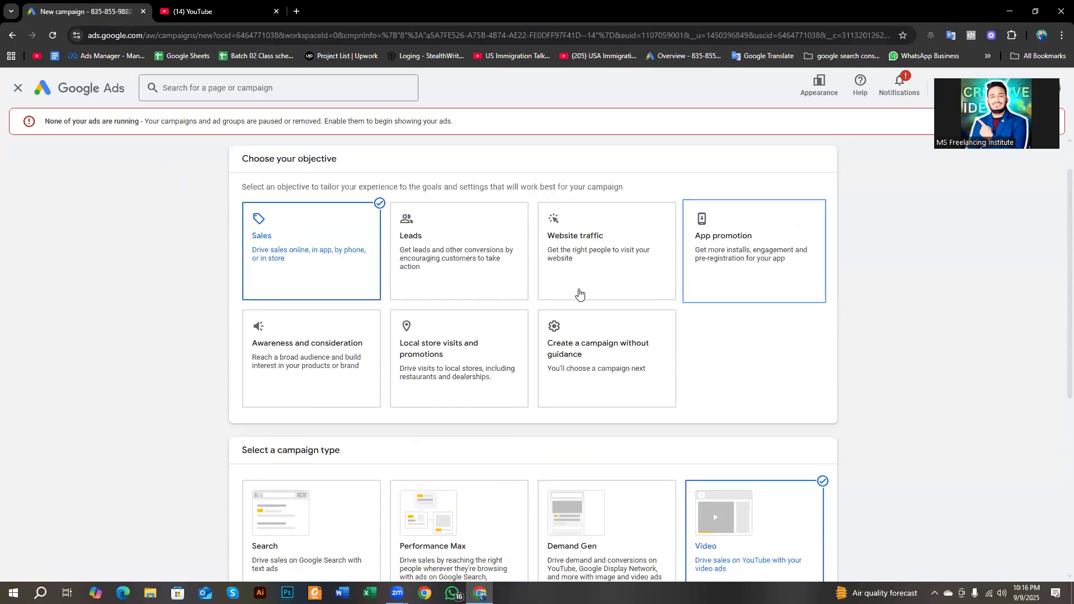
Examine the campaign types offered for the Leads objective and the Website traffic objective
{"action": "left_click", "coordinate": [430, 260]}
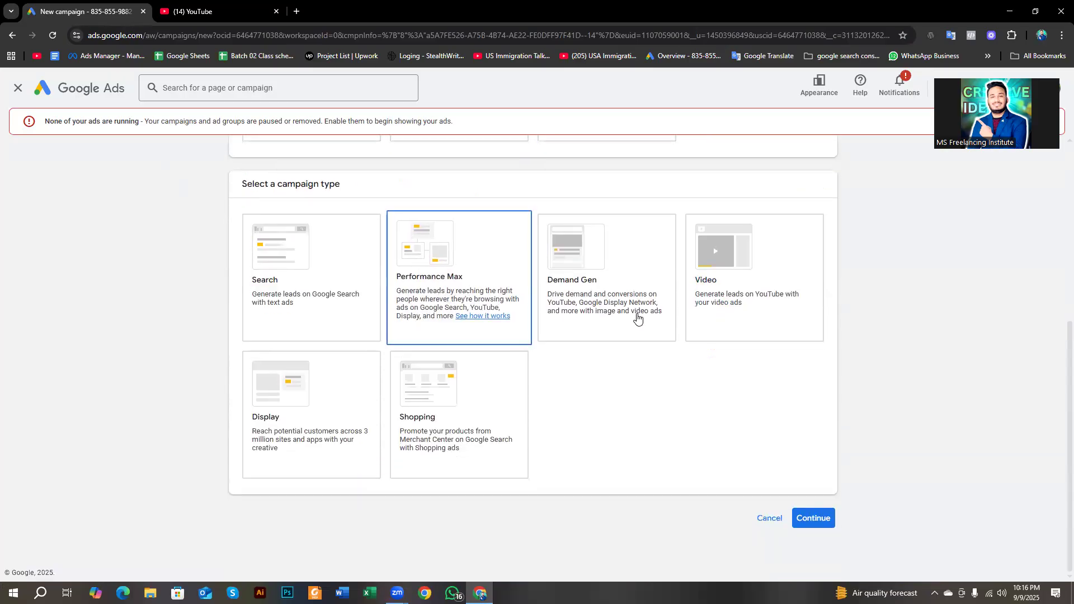
{"action": "scroll", "coordinate": [794, 292], "scroll_direction": "up", "scroll_amount": 5}
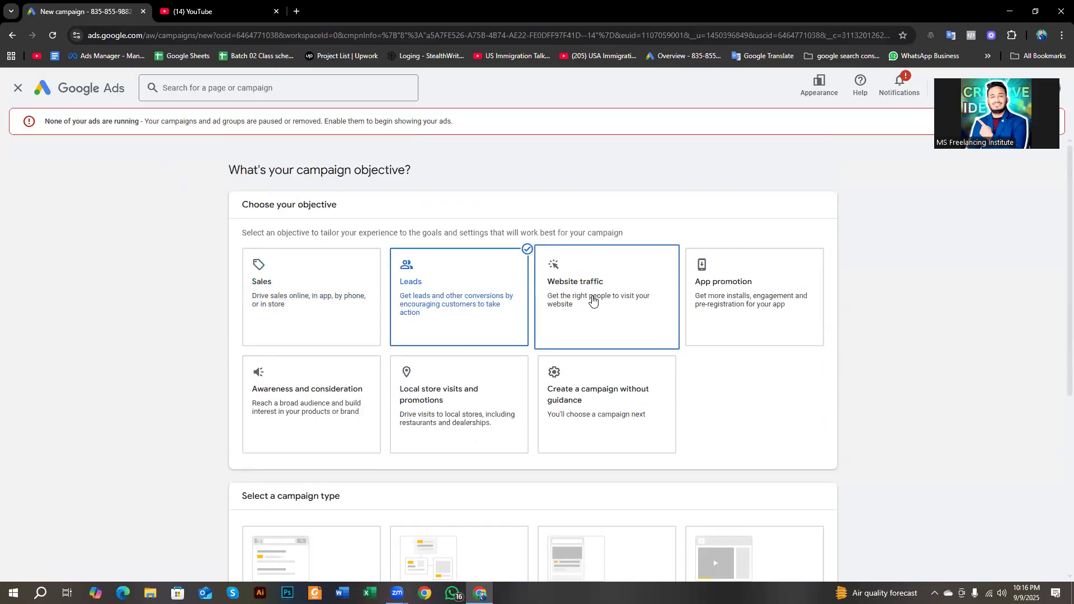
{"action": "left_click", "coordinate": [593, 301]}
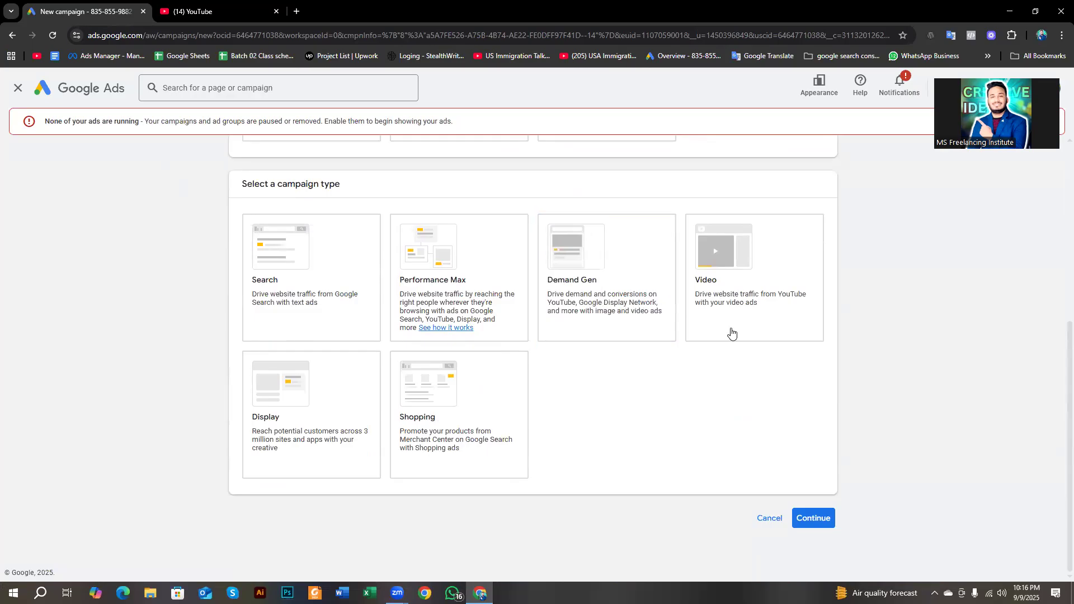
{"action": "scroll", "coordinate": [729, 308], "scroll_direction": "up", "scroll_amount": 5}
Select the App promotion objective and examine its campaign type and subtypes
{"action": "left_click", "coordinate": [705, 267]}
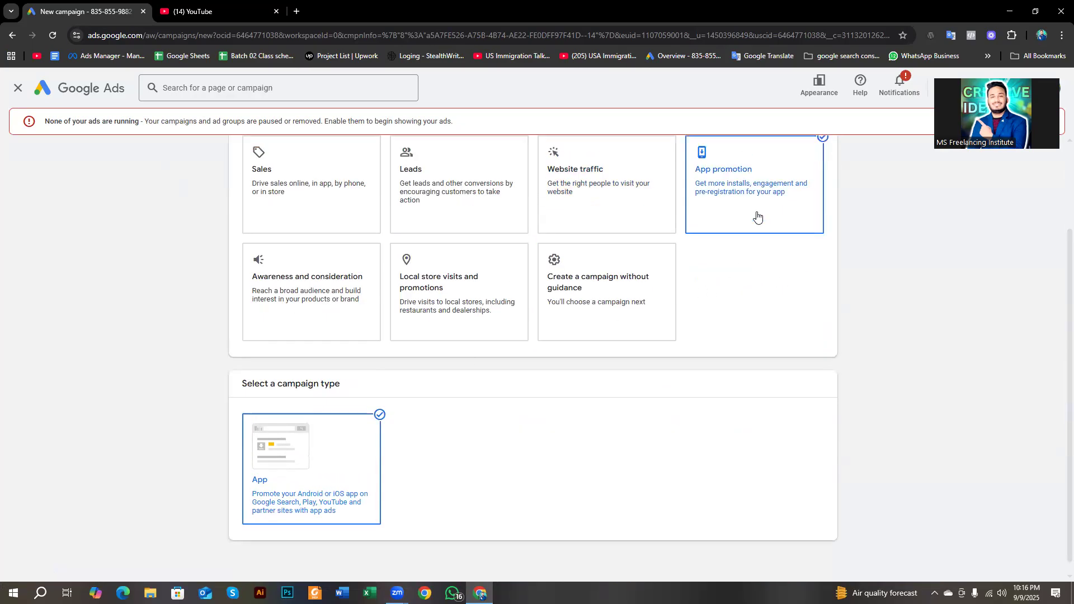
{"action": "scroll", "coordinate": [436, 288], "scroll_direction": "down", "scroll_amount": 3}
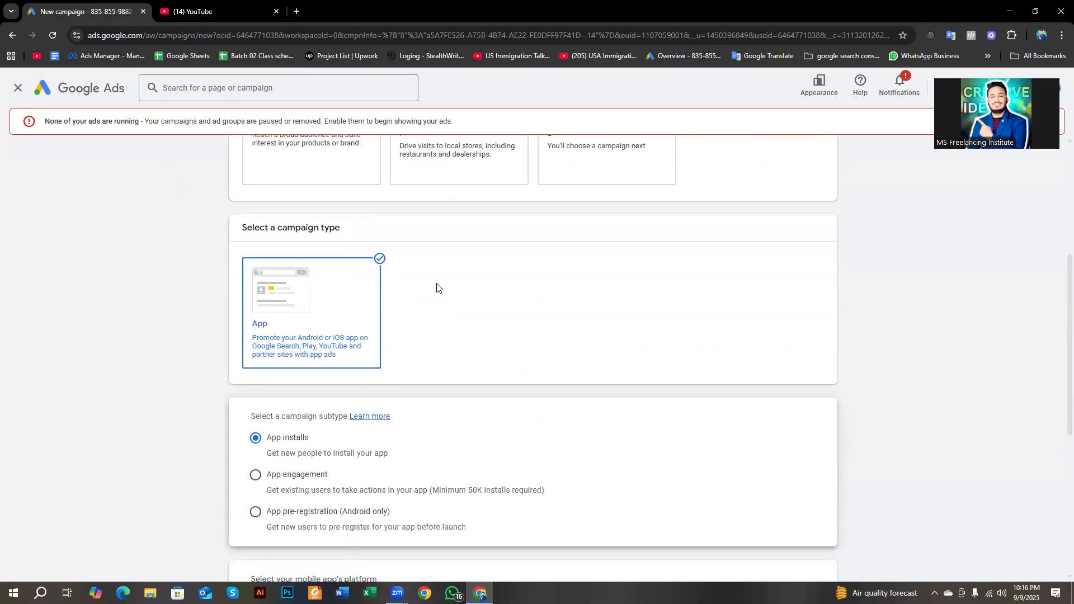
{"action": "scroll", "coordinate": [348, 411], "scroll_direction": "up", "scroll_amount": 3}
Select the Awareness and consideration objective with Video views as its goal
{"action": "left_click", "coordinate": [249, 249]}
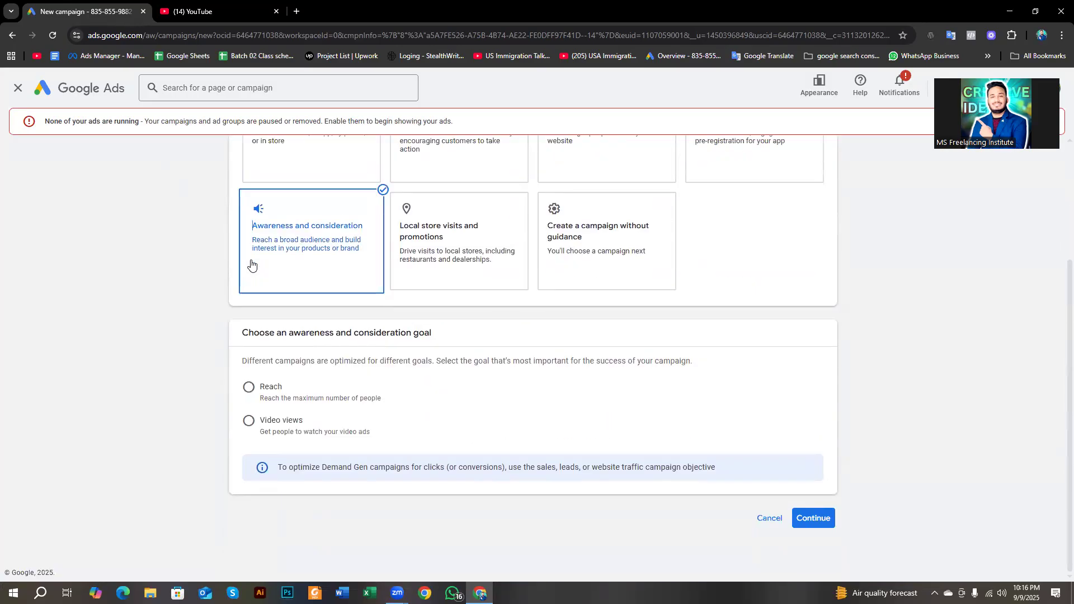
{"action": "scroll", "coordinate": [255, 269], "scroll_direction": "up", "scroll_amount": 3}
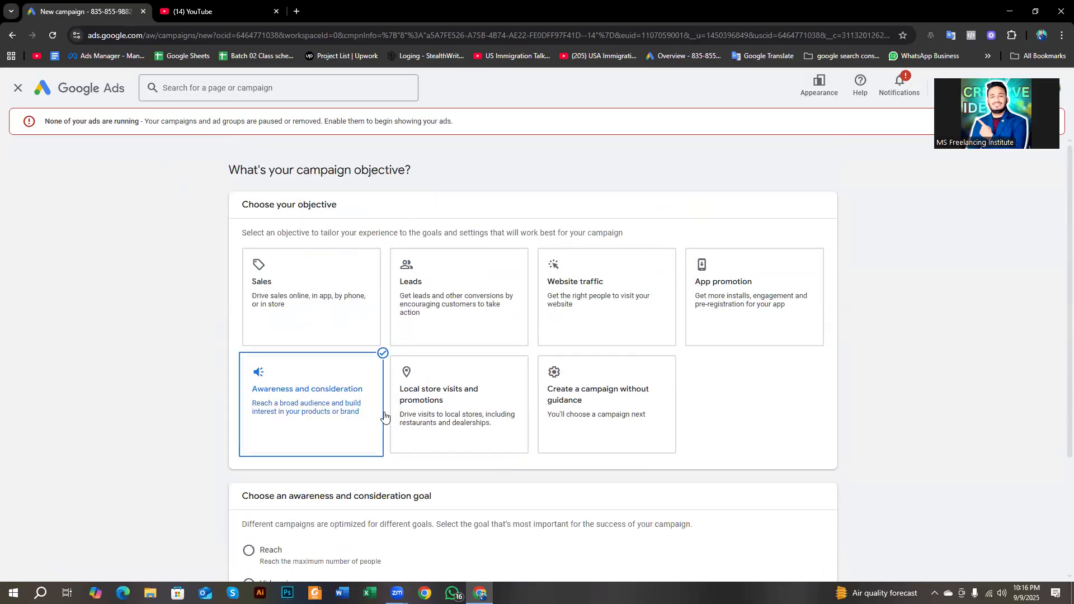
{"action": "scroll", "coordinate": [291, 371], "scroll_direction": "down", "scroll_amount": 3}
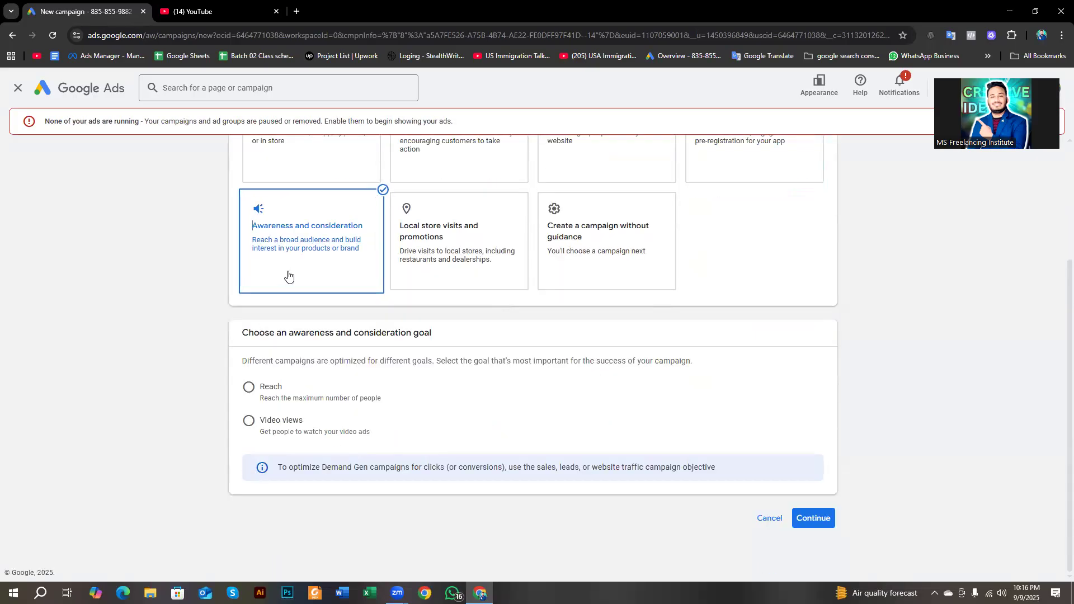
{"action": "left_click", "coordinate": [248, 421]}
{"action": "scroll", "coordinate": [248, 426], "scroll_direction": "up", "scroll_amount": 5}
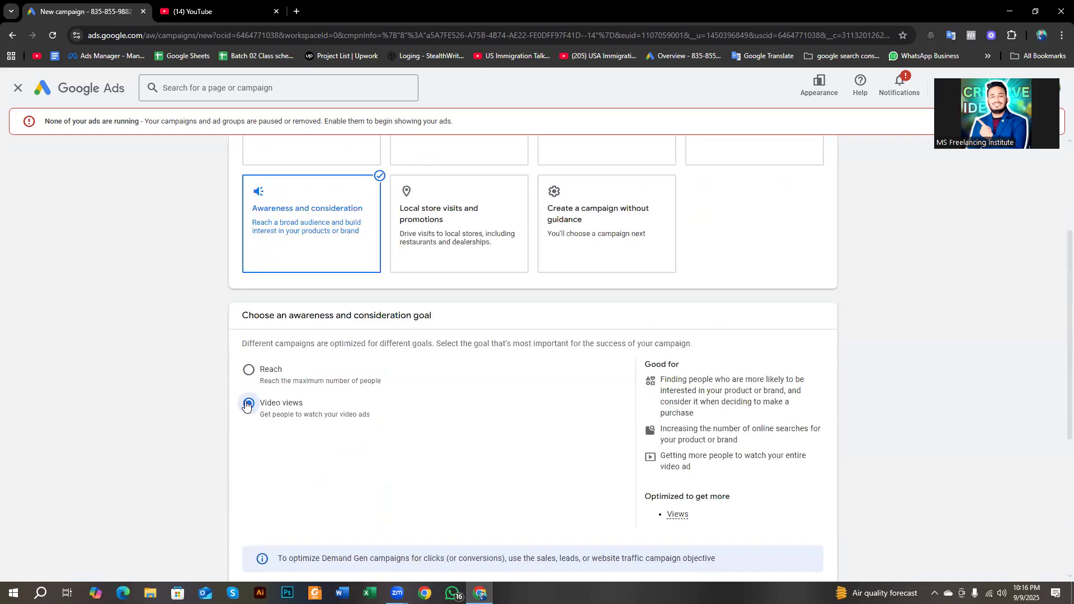
Compare the campaign types offered for Local store visits and promotions and for Create a campaign without guidance
{"action": "left_click", "coordinate": [461, 225]}
{"action": "scroll", "coordinate": [300, 467], "scroll_direction": "down", "scroll_amount": 2}
{"action": "scroll", "coordinate": [300, 468], "scroll_direction": "up", "scroll_amount": 6}
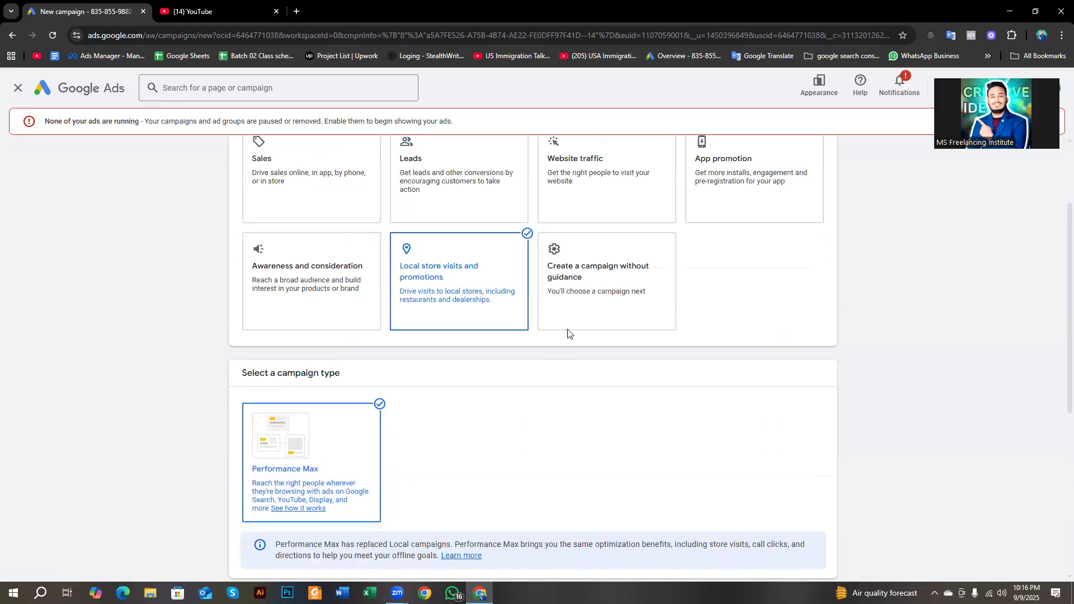
{"action": "left_click", "coordinate": [591, 288]}
{"action": "scroll", "coordinate": [560, 289], "scroll_direction": "down", "scroll_amount": 3}
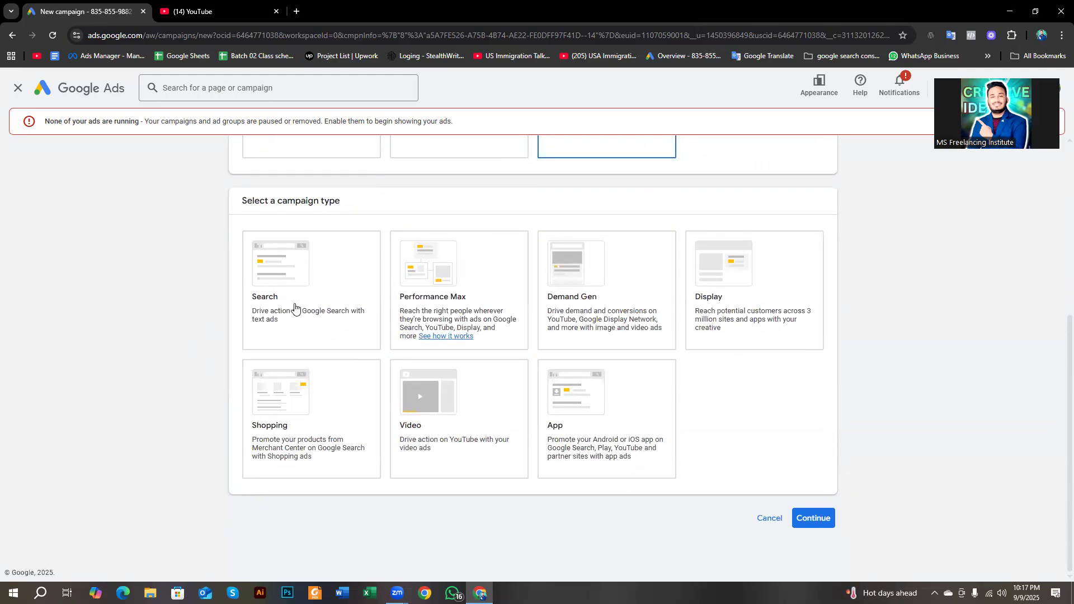
{"action": "scroll", "coordinate": [287, 309], "scroll_direction": "up", "scroll_amount": 4}
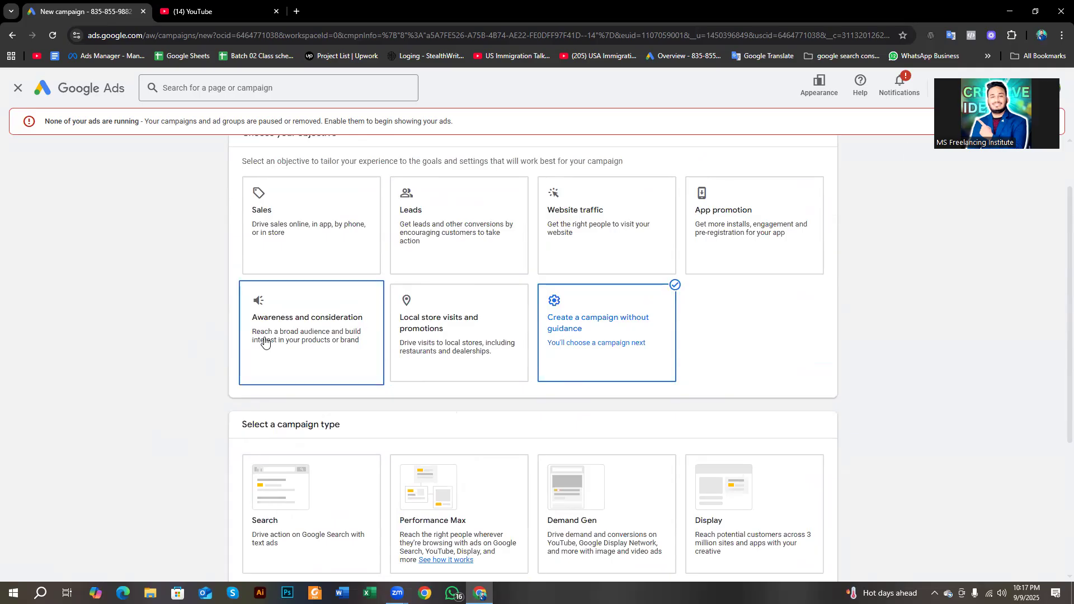
Compare the options under the Awareness and consideration objective with those under App promotion
{"action": "left_click", "coordinate": [296, 345]}
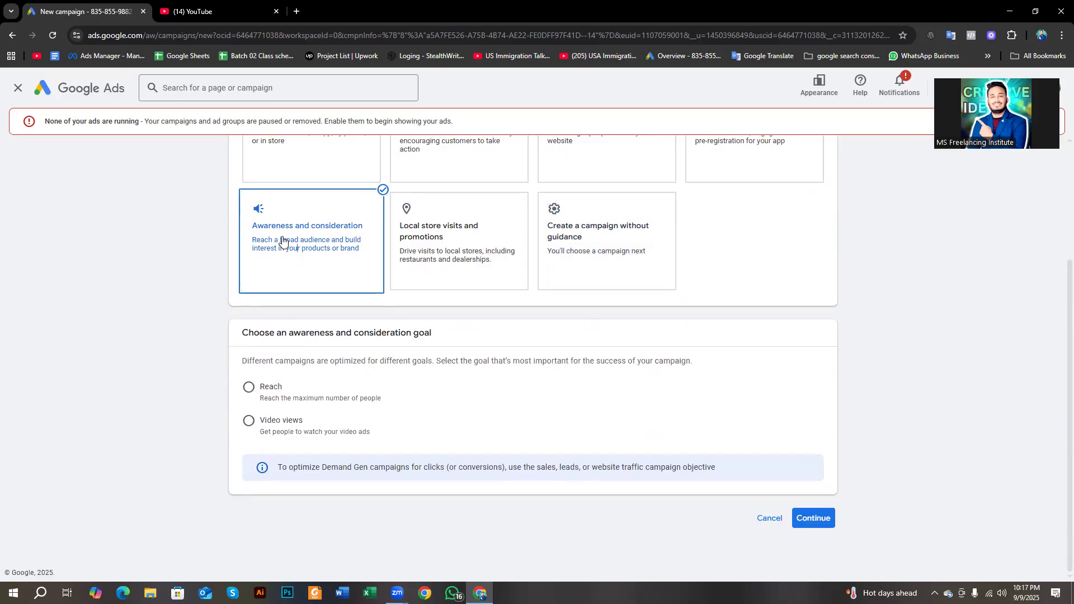
{"action": "scroll", "coordinate": [282, 241], "scroll_direction": "up", "scroll_amount": 1}
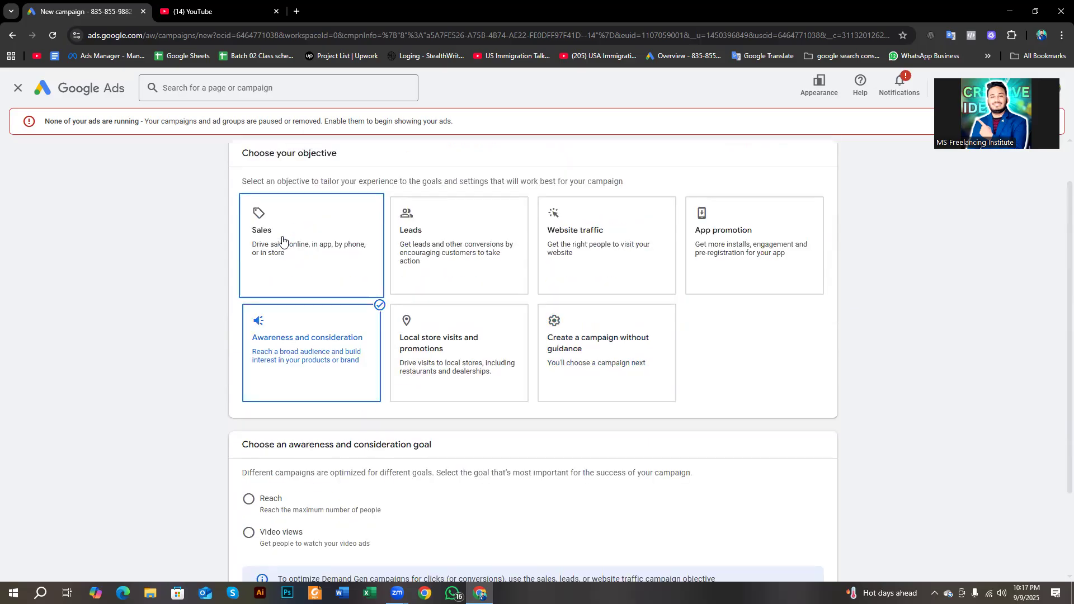
{"action": "left_click", "coordinate": [735, 251]}
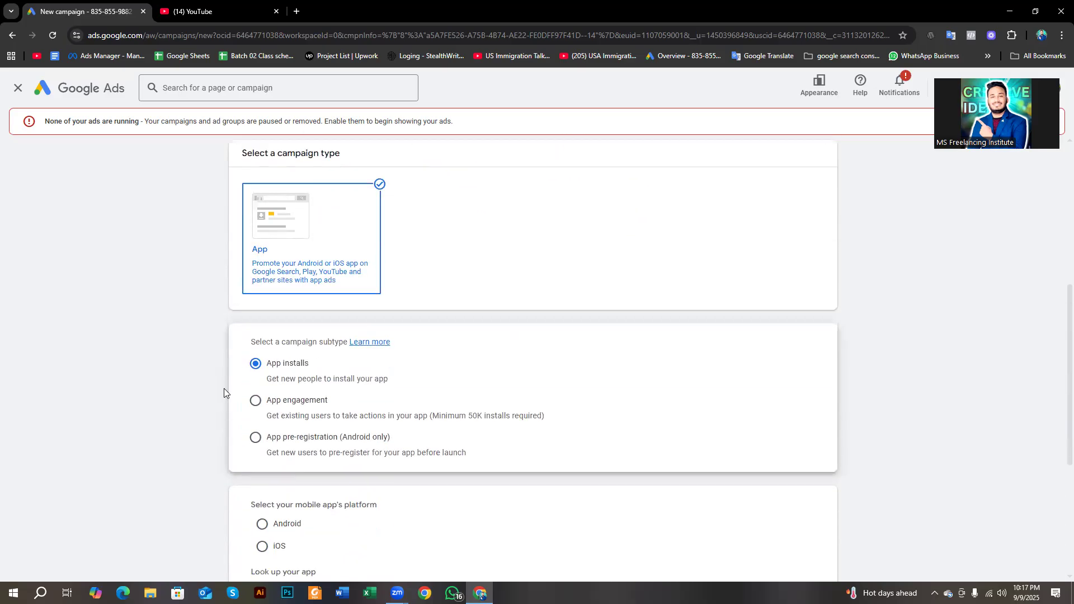
{"action": "scroll", "coordinate": [297, 251], "scroll_direction": "up", "scroll_amount": 6}
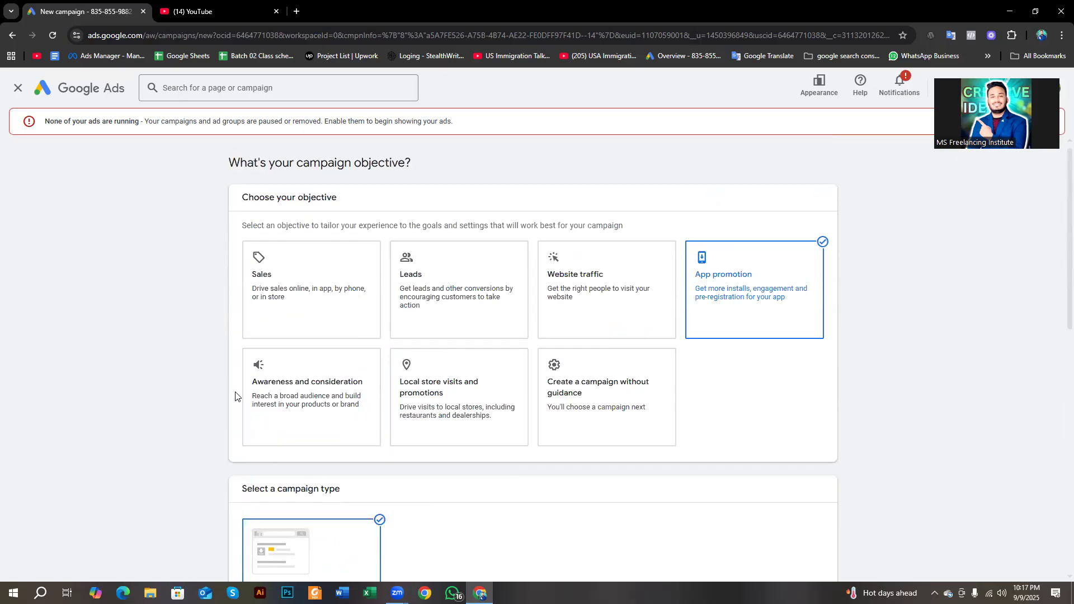
Select the Awareness and consideration objective and highlight the descriptions of its Reach and Video views goals
{"action": "left_click", "coordinate": [284, 397]}
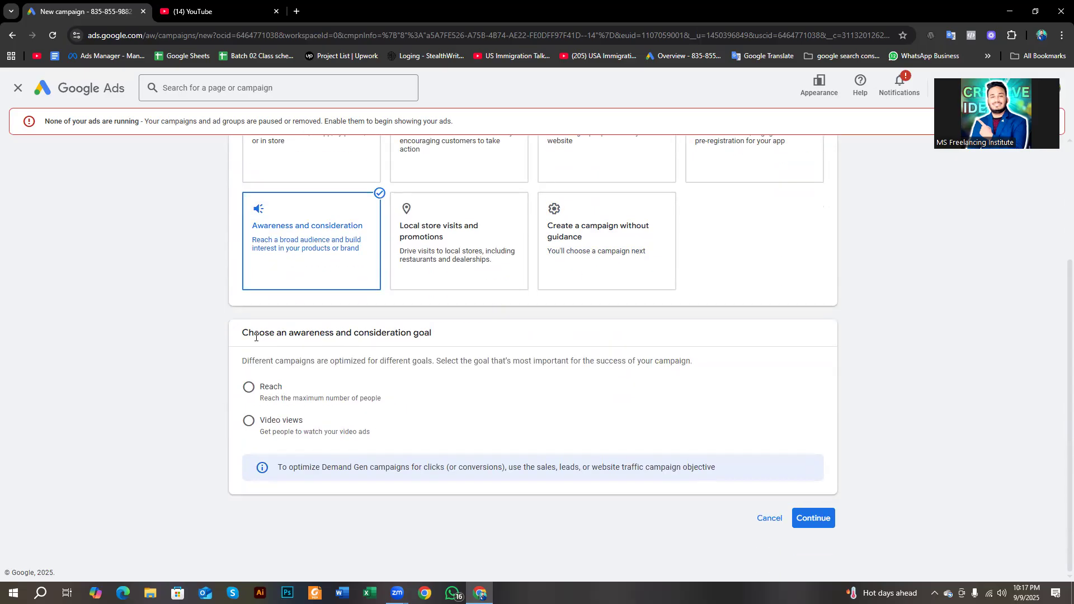
{"action": "left_click_drag", "start_coordinate": [302, 347], "coordinate": [453, 336]}
{"action": "left_click", "coordinate": [453, 336]}
{"action": "left_click_drag", "start_coordinate": [385, 403], "coordinate": [259, 407]}
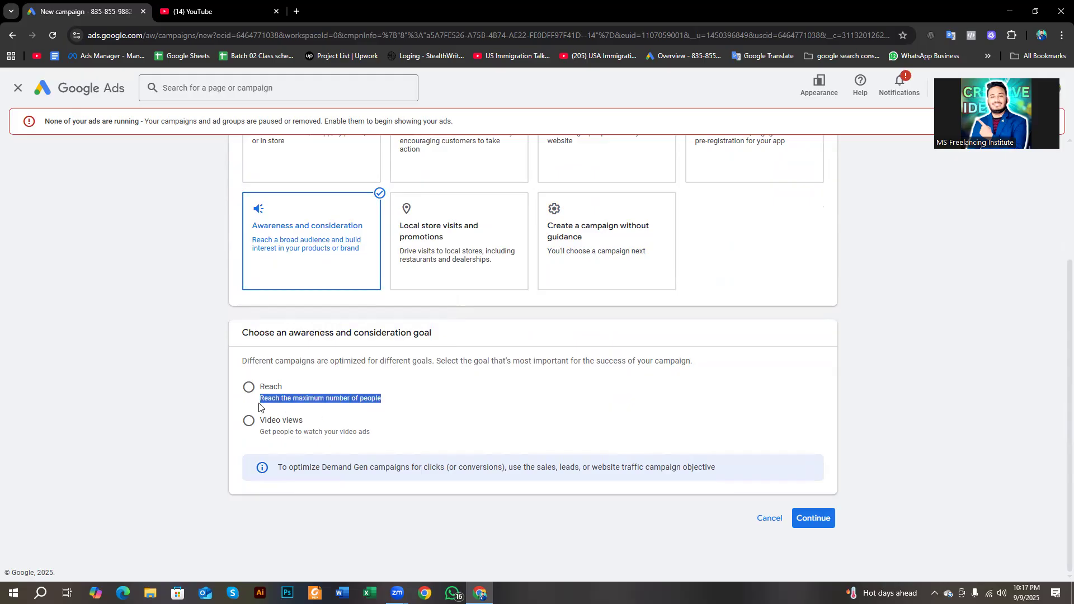
{"action": "left_click_drag", "start_coordinate": [260, 434], "coordinate": [386, 434]}
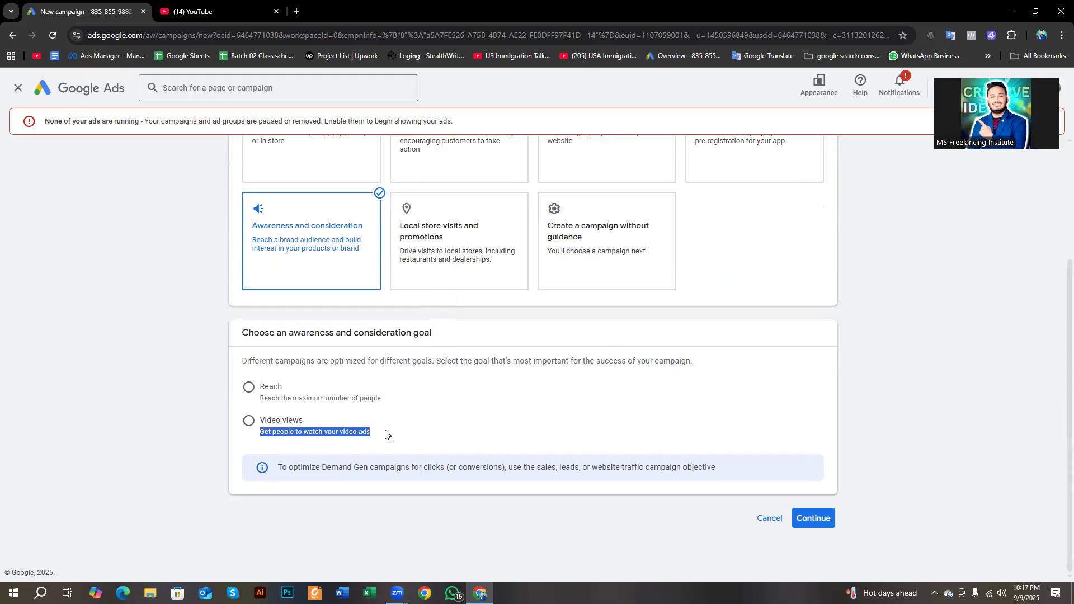
Choose Video views as the awareness and consideration goal and review the campaign type offered for it
{"action": "left_click", "coordinate": [471, 429]}
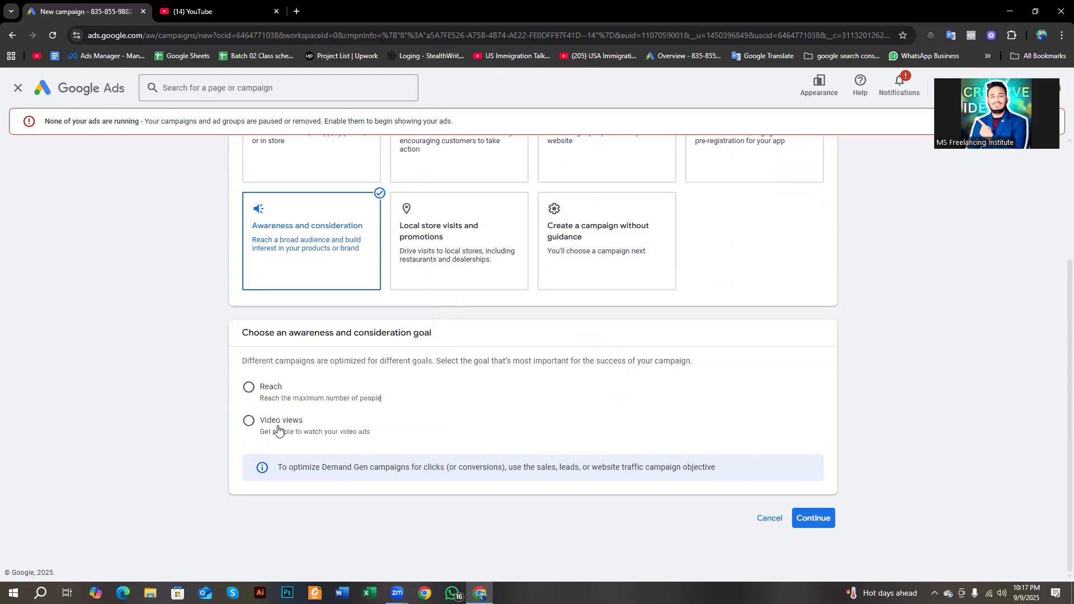
{"action": "left_click", "coordinate": [249, 421]}
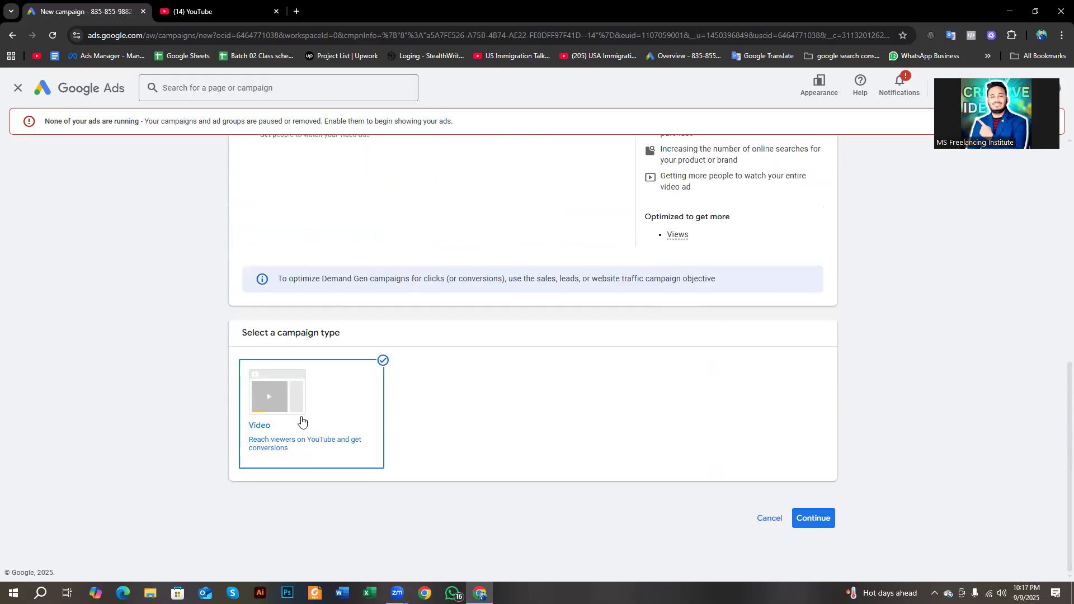
{"action": "scroll", "coordinate": [223, 423], "scroll_direction": "up", "scroll_amount": 6}
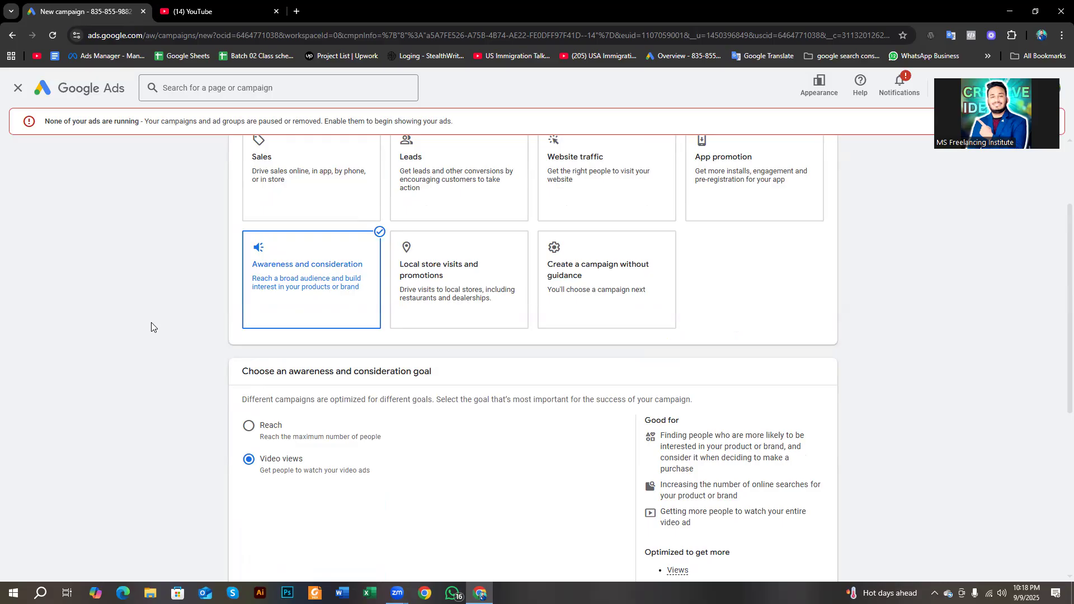
{"action": "scroll", "coordinate": [271, 308], "scroll_direction": "down", "scroll_amount": 2}
{"action": "scroll", "coordinate": [274, 369], "scroll_direction": "down", "scroll_amount": 4}
{"action": "scroll", "coordinate": [288, 408], "scroll_direction": "up", "scroll_amount": 7}
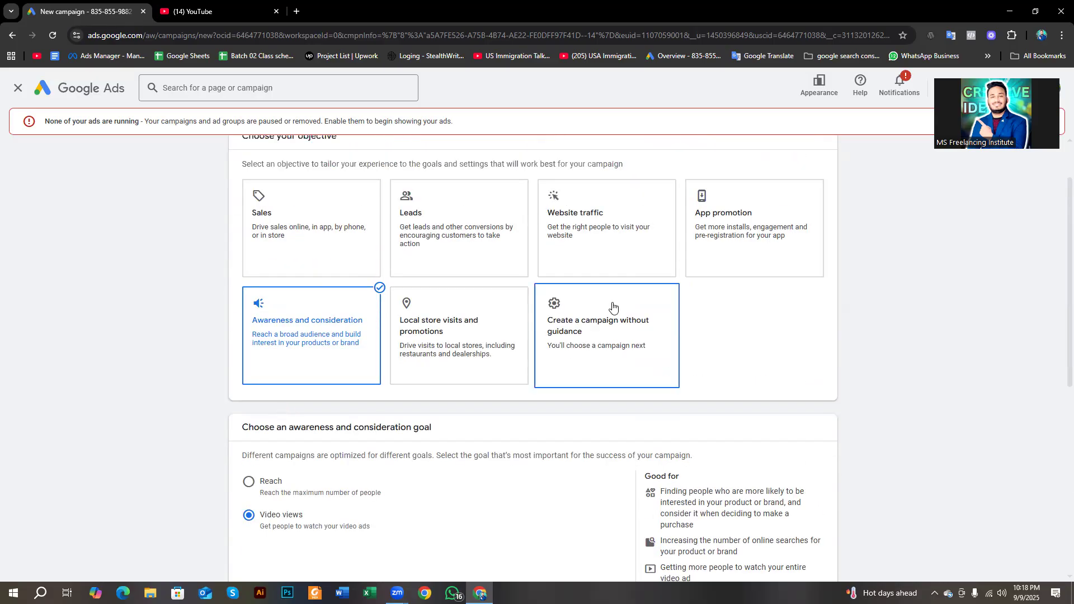
Switch the objective to Create a campaign without guidance and select Video as the campaign type
{"action": "left_click", "coordinate": [614, 323]}
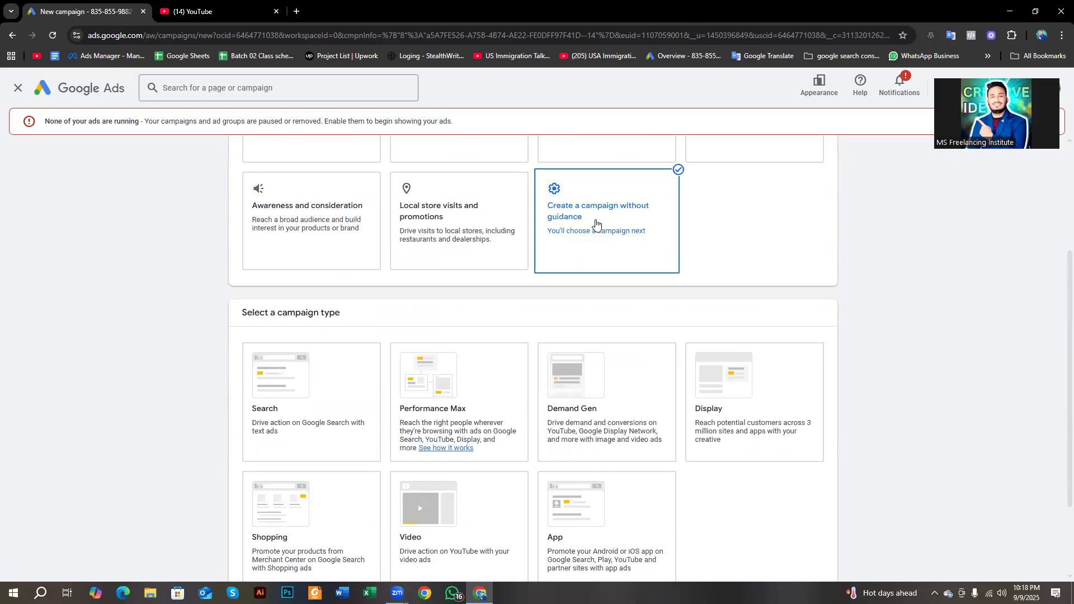
{"action": "scroll", "coordinate": [596, 252], "scroll_direction": "down", "scroll_amount": 1}
{"action": "scroll", "coordinate": [651, 151], "scroll_direction": "up", "scroll_amount": 1}
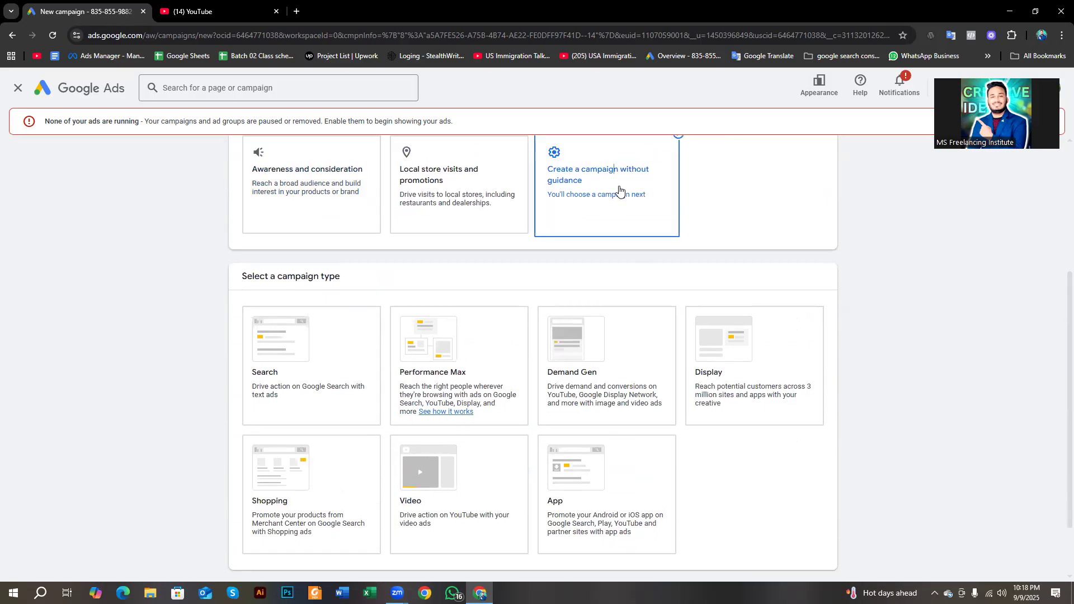
{"action": "scroll", "coordinate": [287, 268], "scroll_direction": "up", "scroll_amount": 2}
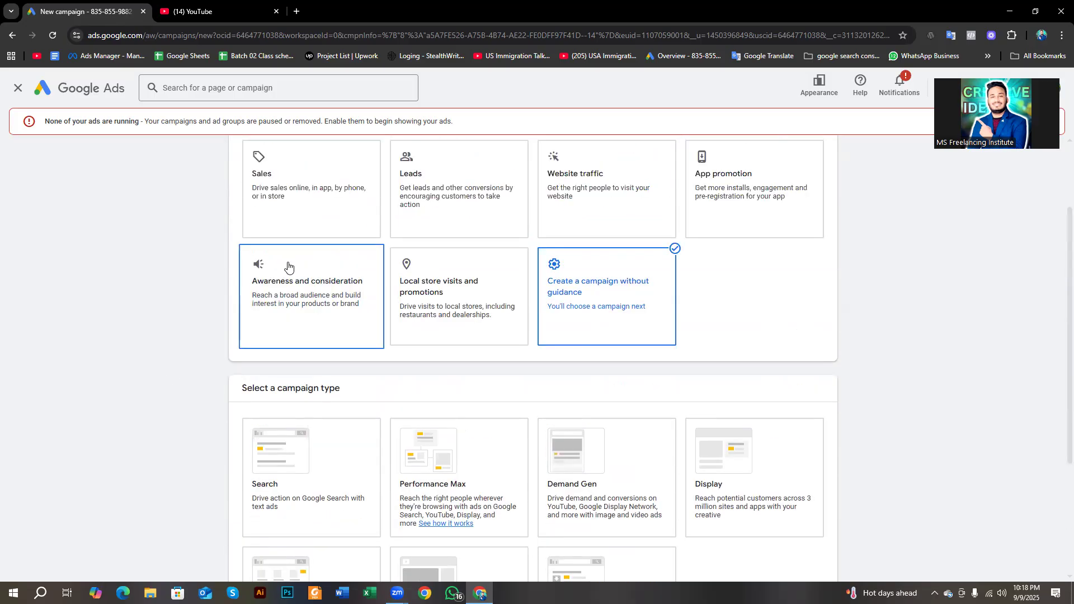
{"action": "scroll", "coordinate": [481, 224], "scroll_direction": "up", "scroll_amount": 1}
{"action": "scroll", "coordinate": [592, 341], "scroll_direction": "down", "scroll_amount": 2}
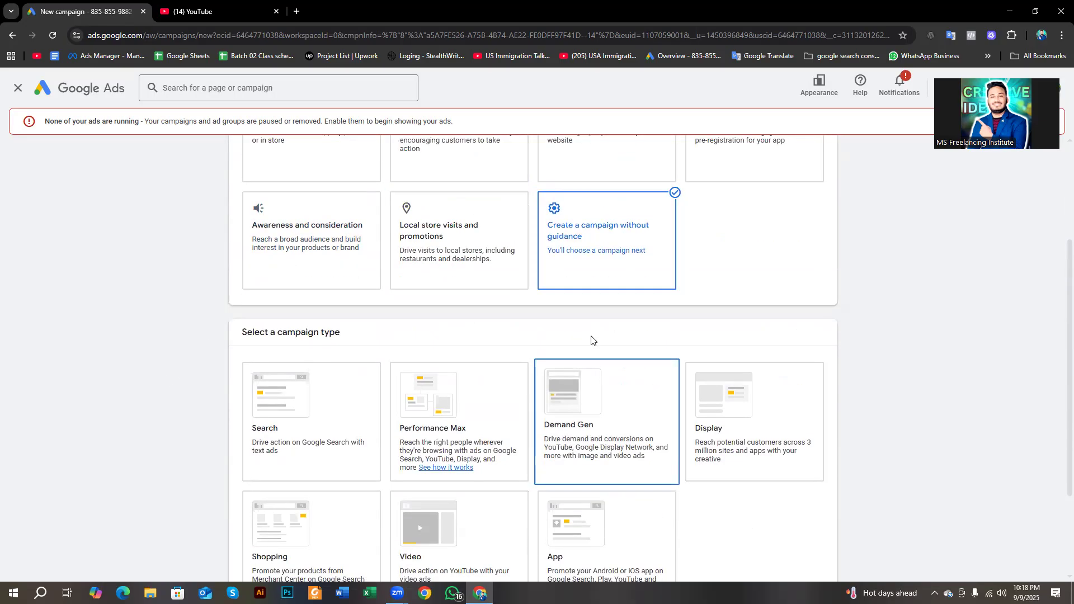
{"action": "scroll", "coordinate": [588, 268], "scroll_direction": "down", "scroll_amount": 3}
{"action": "left_click", "coordinate": [570, 313]}
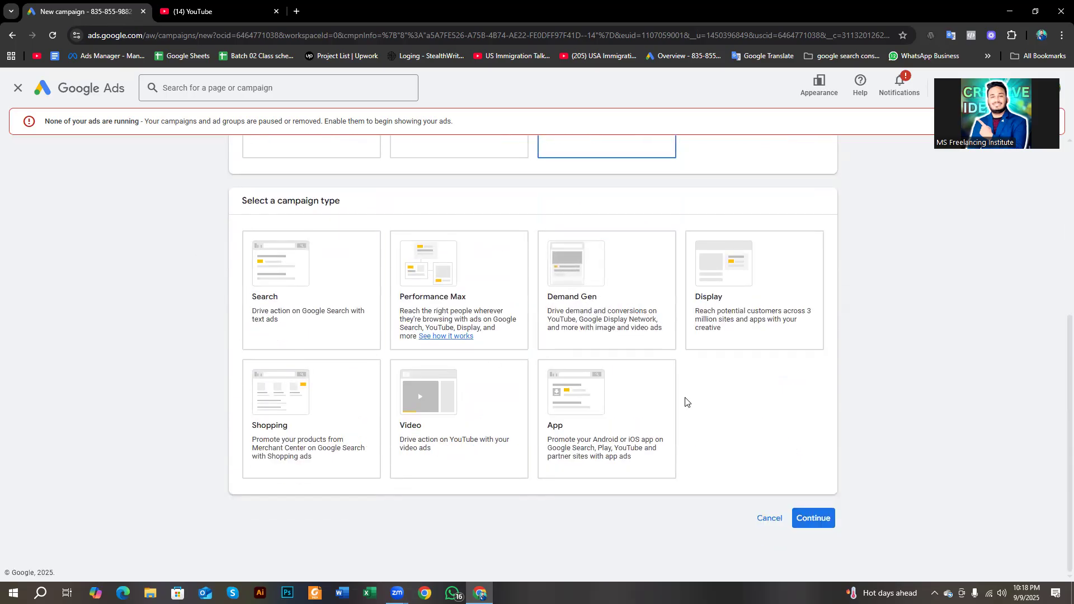
{"action": "left_click", "coordinate": [434, 434]}
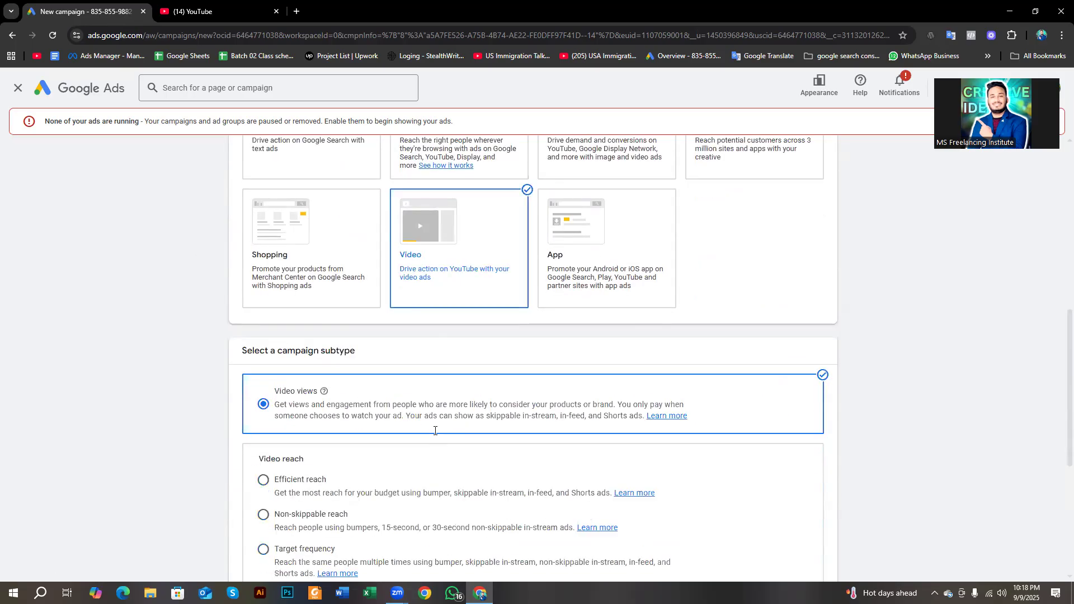
Frame the campaign subtype names from Video views to Audio reach in red on a full-screen capture, and discard the capture
{"action": "scroll", "coordinate": [481, 175], "scroll_direction": "up", "scroll_amount": 3}
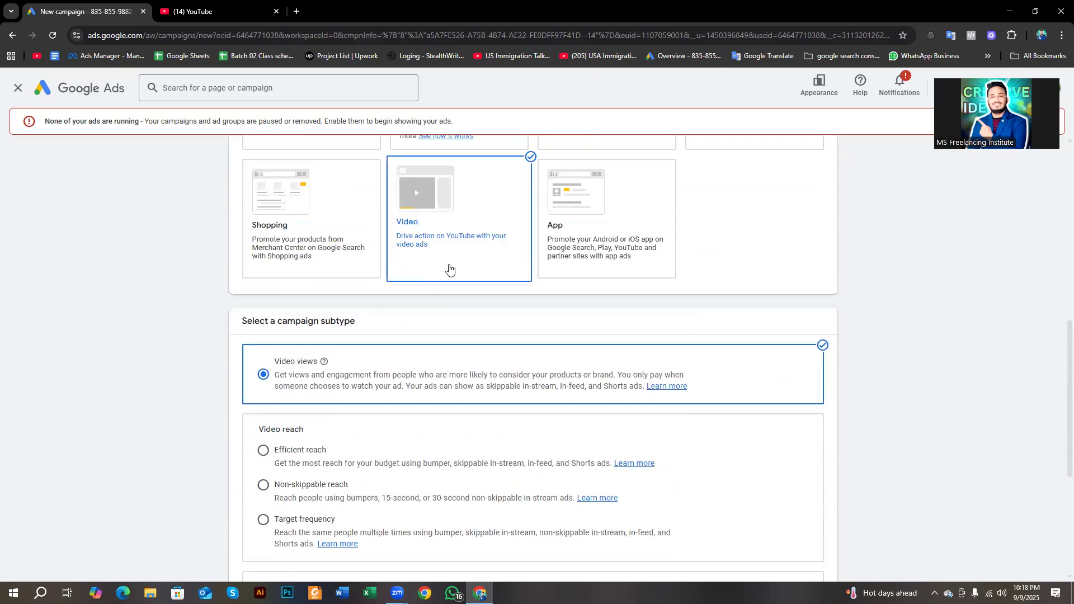
{"action": "scroll", "coordinate": [448, 268], "scroll_direction": "down", "scroll_amount": 1}
{"action": "scroll", "coordinate": [240, 271], "scroll_direction": "down", "scroll_amount": 2}
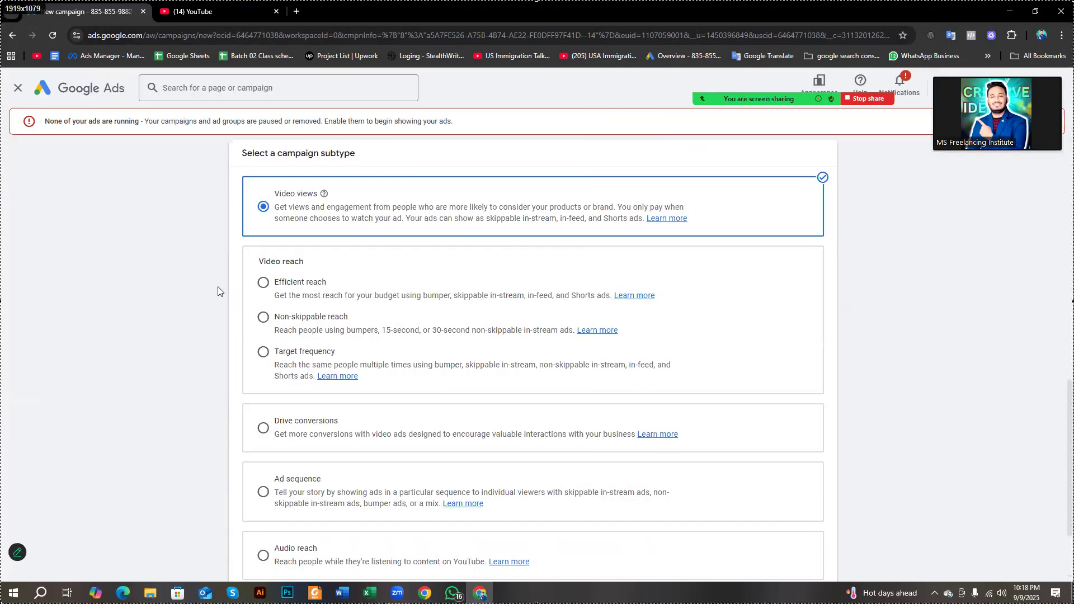
{"action": "left_click", "coordinate": [945, 538]}
{"action": "left_click_drag", "start_coordinate": [257, 171], "coordinate": [344, 202]}
{"action": "left_click_drag", "start_coordinate": [250, 252], "coordinate": [345, 269]}
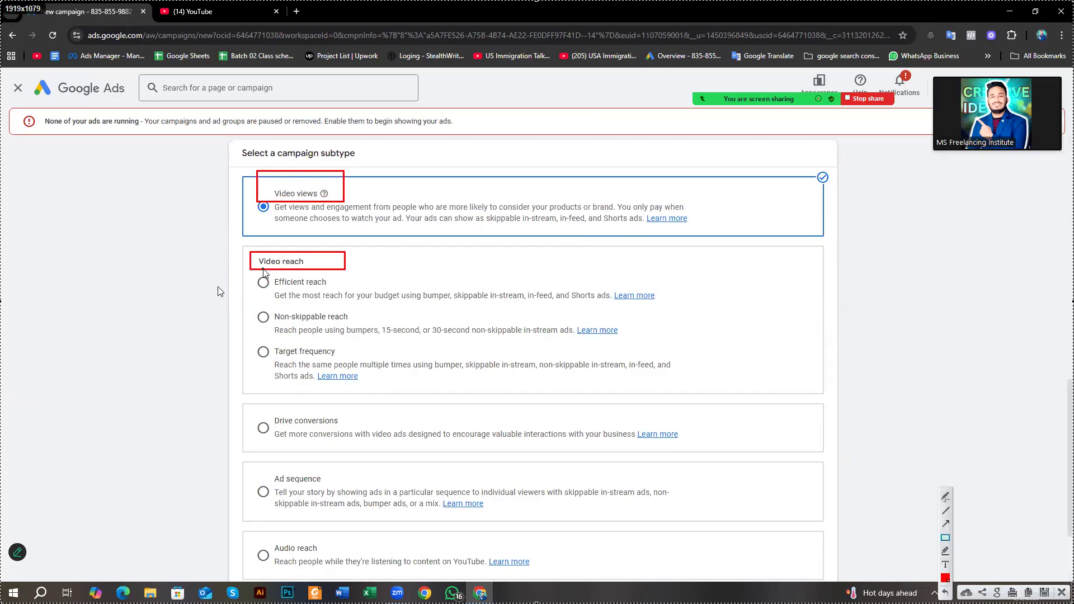
{"action": "mouse_move", "coordinate": [263, 301]}
{"action": "left_mouse_down"}
{"action": "mouse_move", "coordinate": [356, 318]}
{"action": "mouse_move", "coordinate": [366, 332]}
{"action": "left_mouse_up"}
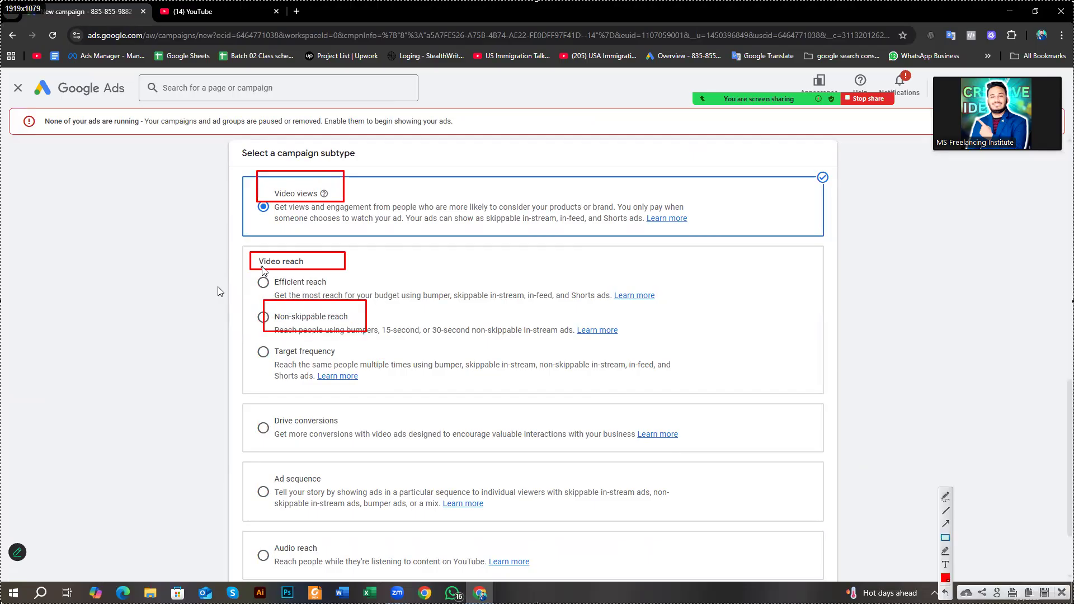
{"action": "mouse_move", "coordinate": [261, 268]}
{"action": "left_mouse_down"}
{"action": "mouse_move", "coordinate": [327, 297]}
{"action": "mouse_move", "coordinate": [344, 302]}
{"action": "mouse_move", "coordinate": [346, 292]}
{"action": "left_mouse_up"}
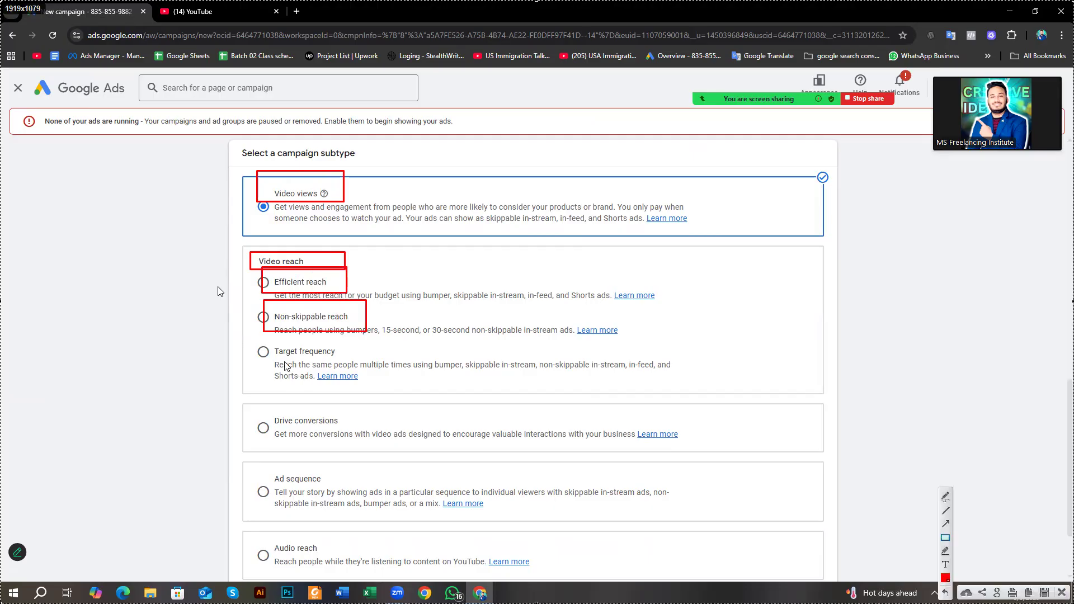
{"action": "left_click_drag", "start_coordinate": [272, 343], "coordinate": [351, 357]}
{"action": "left_click_drag", "start_coordinate": [270, 408], "coordinate": [354, 429]}
{"action": "left_click_drag", "start_coordinate": [274, 470], "coordinate": [325, 485]}
{"action": "left_click_drag", "start_coordinate": [276, 542], "coordinate": [325, 552]}
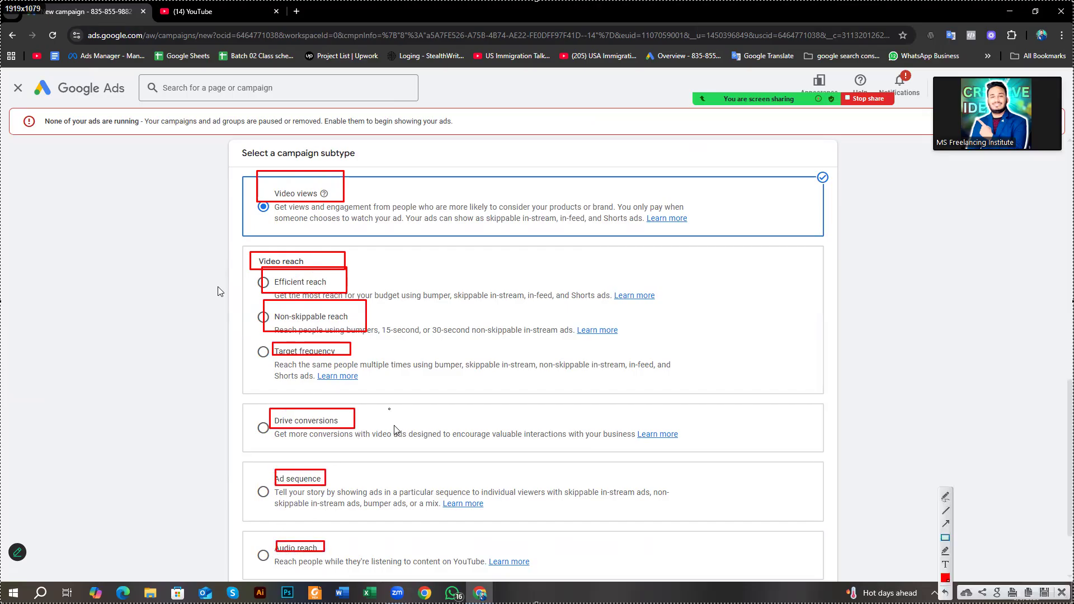
{"action": "mouse_move", "coordinate": [220, 174]}
{"action": "left_mouse_down"}
{"action": "mouse_move", "coordinate": [314, 335]}
{"action": "mouse_move", "coordinate": [671, 585]}
{"action": "mouse_move", "coordinate": [761, 585]}
{"action": "left_mouse_up"}
{"action": "right_click", "coordinate": [638, 417]}
{"action": "left_click", "coordinate": [666, 497]}
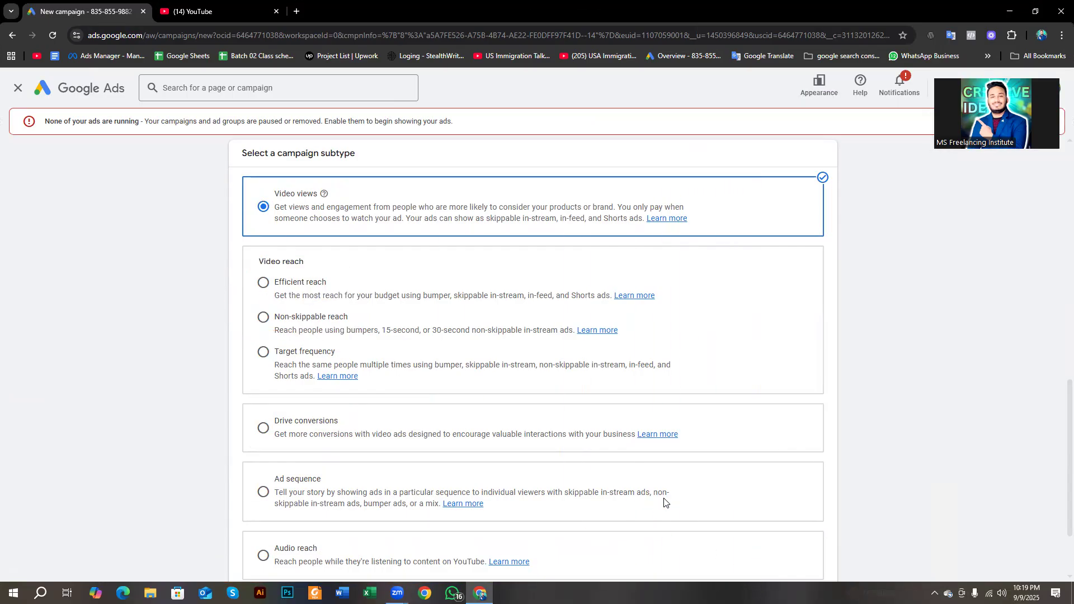
On a new screen capture, frame the Video views name, its description and its skippable in-stream, in-feed and Shorts formats in red
{"action": "key", "text": "Print"}
{"action": "left_click_drag", "start_coordinate": [0, 62], "coordinate": [1073, 603]}
{"action": "left_click", "coordinate": [1062, 539]}
{"action": "mouse_move", "coordinate": [271, 184]}
{"action": "left_mouse_down"}
{"action": "mouse_move", "coordinate": [336, 200]}
{"action": "mouse_move", "coordinate": [275, 208]}
{"action": "mouse_move", "coordinate": [321, 227]}
{"action": "mouse_move", "coordinate": [701, 233]}
{"action": "left_mouse_up"}
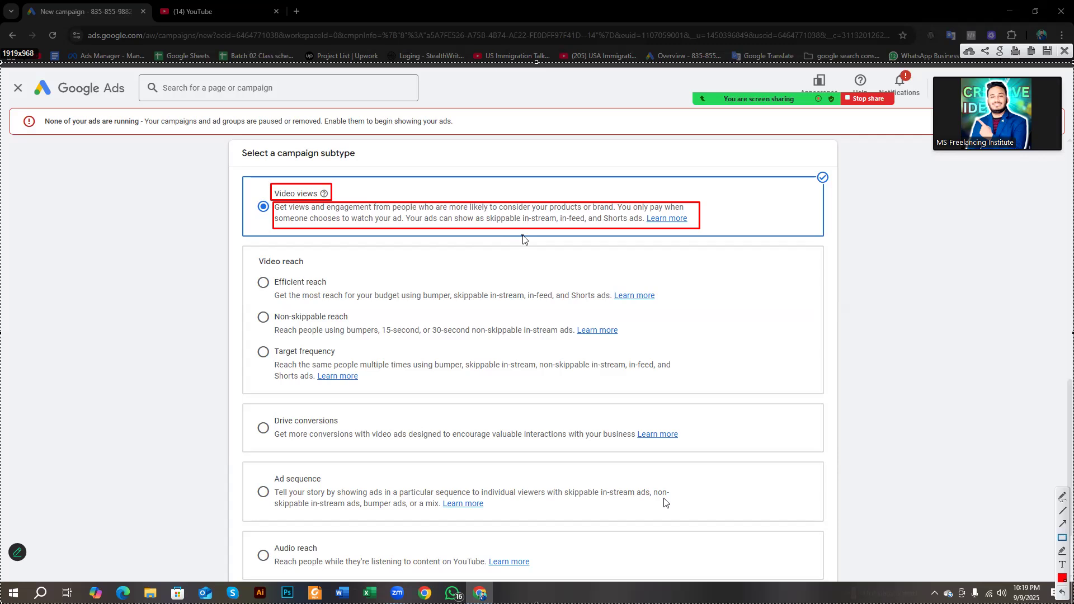
{"action": "left_click_drag", "start_coordinate": [481, 211], "coordinate": [557, 228]}
{"action": "left_click_drag", "start_coordinate": [560, 212], "coordinate": [646, 233]}
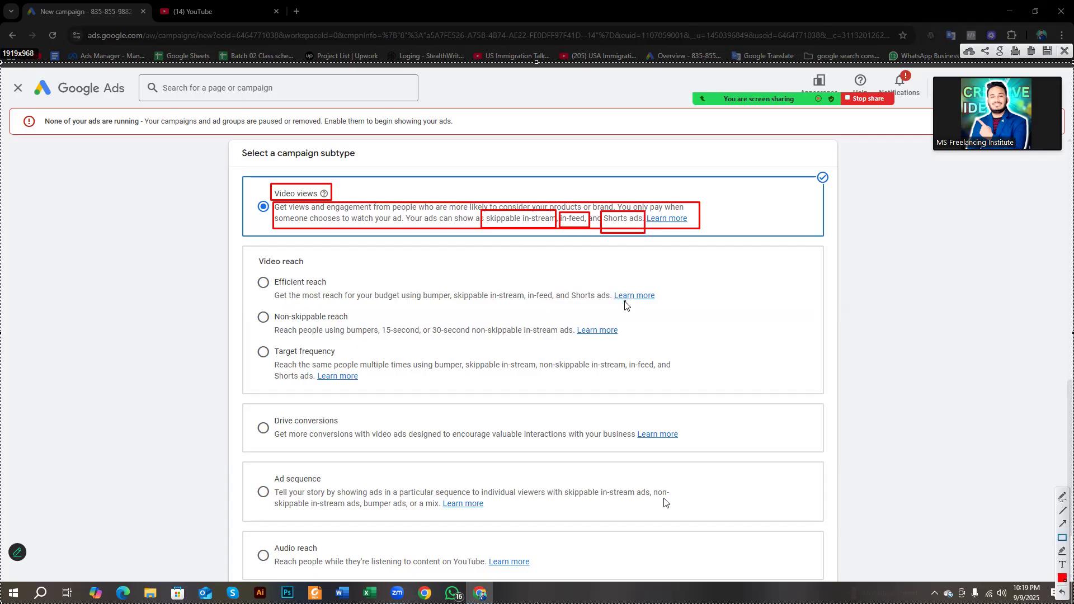
{"action": "left_click_drag", "start_coordinate": [269, 185], "coordinate": [331, 203]}
Draw red rectangles around the Efficient reach option and its description, and discard the capture
{"action": "mouse_move", "coordinate": [255, 263]}
{"action": "left_mouse_down"}
{"action": "mouse_move", "coordinate": [362, 299]}
{"action": "mouse_move", "coordinate": [668, 335]}
{"action": "mouse_move", "coordinate": [701, 332]}
{"action": "mouse_move", "coordinate": [702, 320]}
{"action": "left_mouse_up"}
{"action": "mouse_move", "coordinate": [274, 285]}
{"action": "left_mouse_down"}
{"action": "mouse_move", "coordinate": [317, 305]}
{"action": "mouse_move", "coordinate": [483, 316]}
{"action": "mouse_move", "coordinate": [679, 317]}
{"action": "mouse_move", "coordinate": [677, 300]}
{"action": "left_mouse_up"}
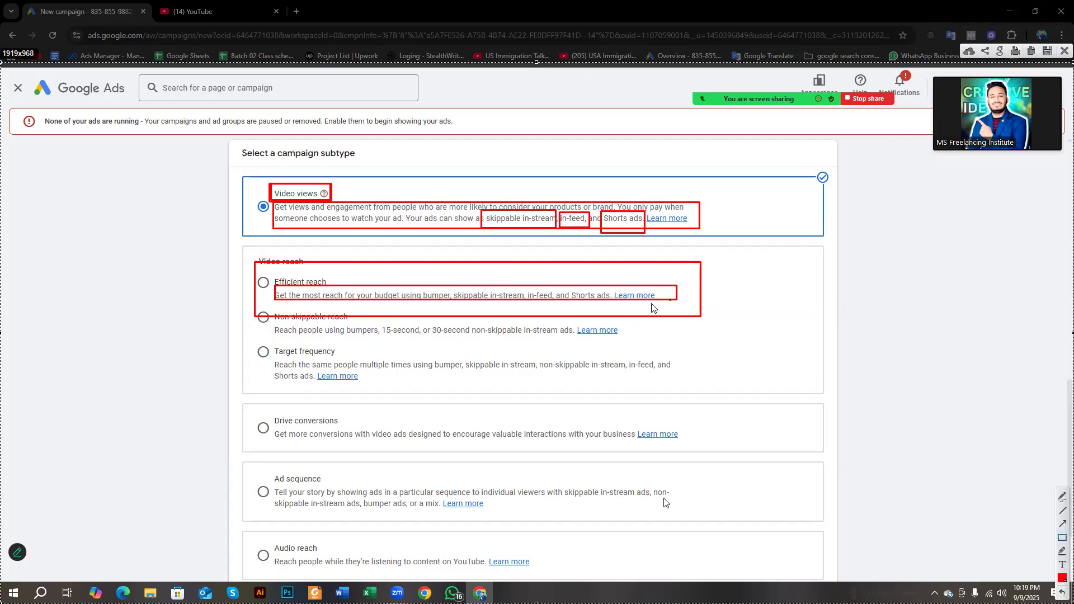
{"action": "right_click", "coordinate": [267, 308]}
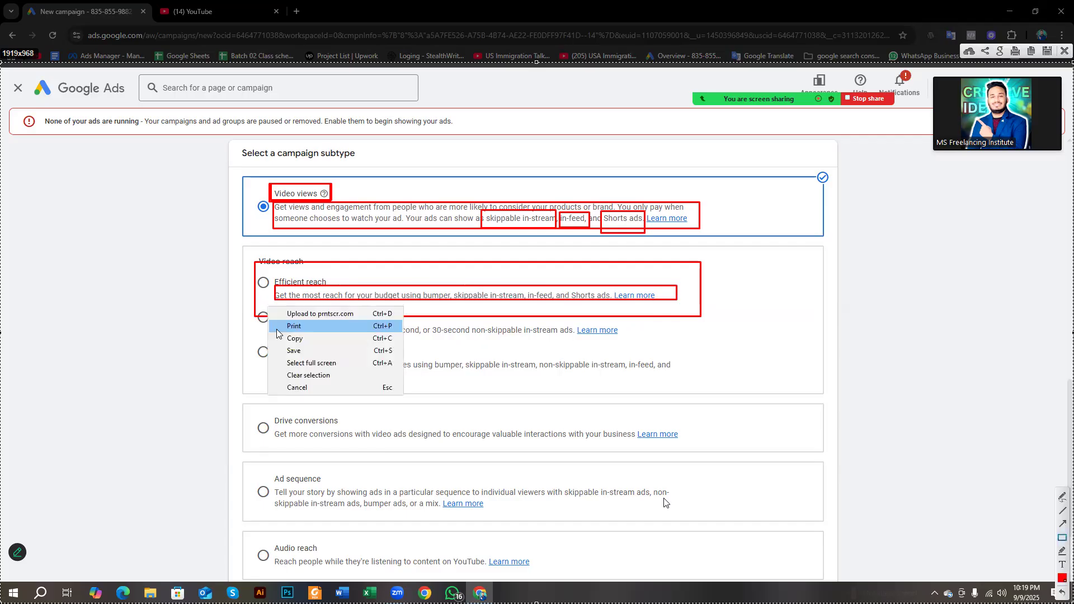
{"action": "left_click", "coordinate": [300, 387]}
Frame Non-skippable reach, its description and the 15-second or 30-second lengths in red on a new capture, and discard it
{"action": "key", "text": "Print"}
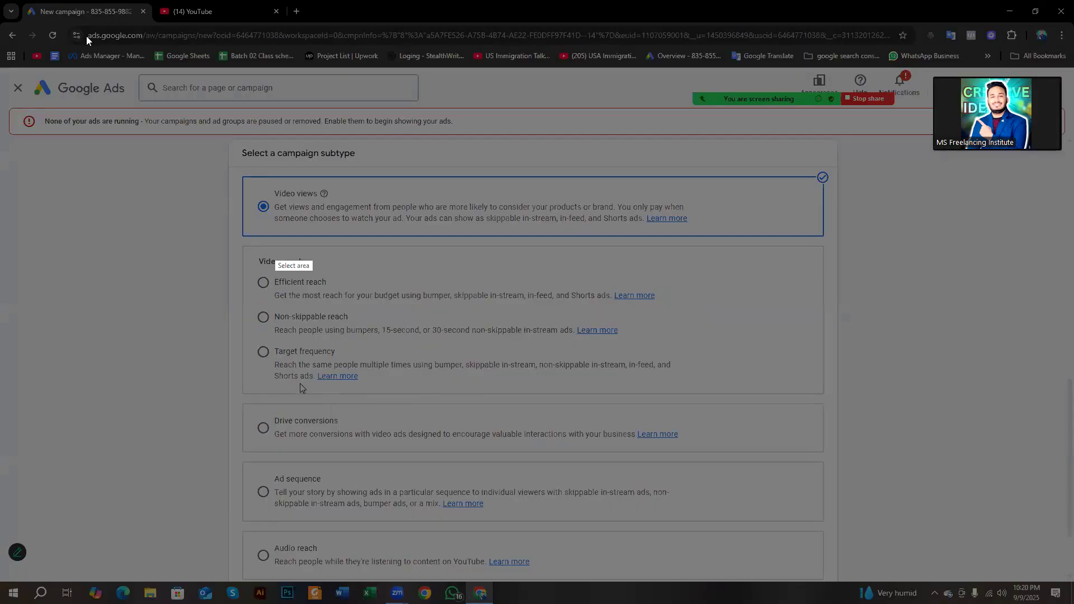
{"action": "left_click_drag", "start_coordinate": [605, 360], "coordinate": [1069, 598]}
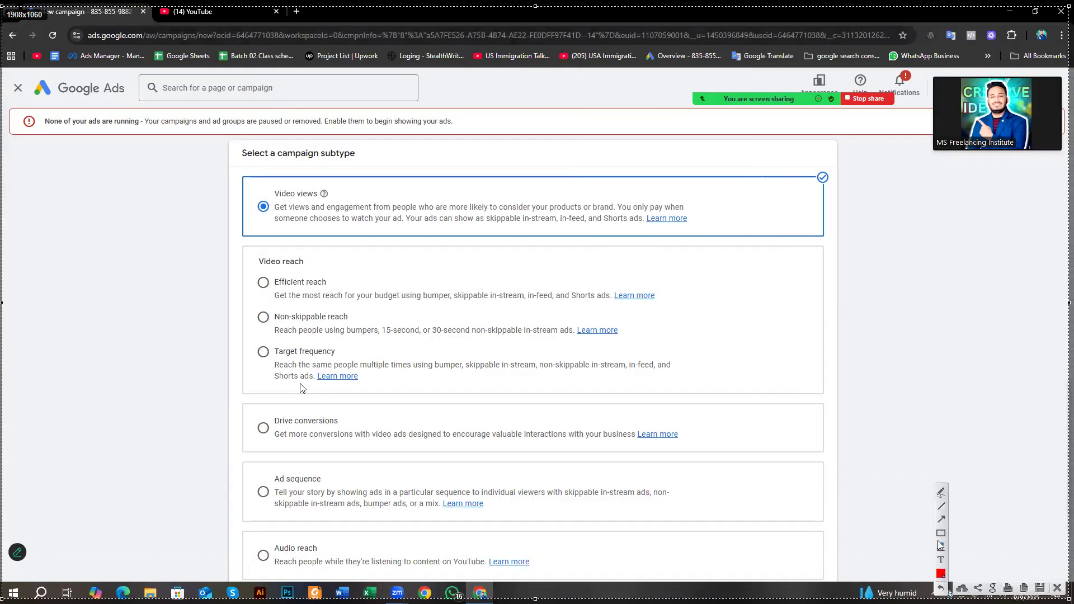
{"action": "left_click", "coordinate": [942, 533]}
{"action": "mouse_move", "coordinate": [254, 300]}
{"action": "left_mouse_down"}
{"action": "mouse_move", "coordinate": [397, 349]}
{"action": "mouse_move", "coordinate": [623, 352]}
{"action": "left_mouse_up"}
{"action": "left_click_drag", "start_coordinate": [272, 309], "coordinate": [357, 323]}
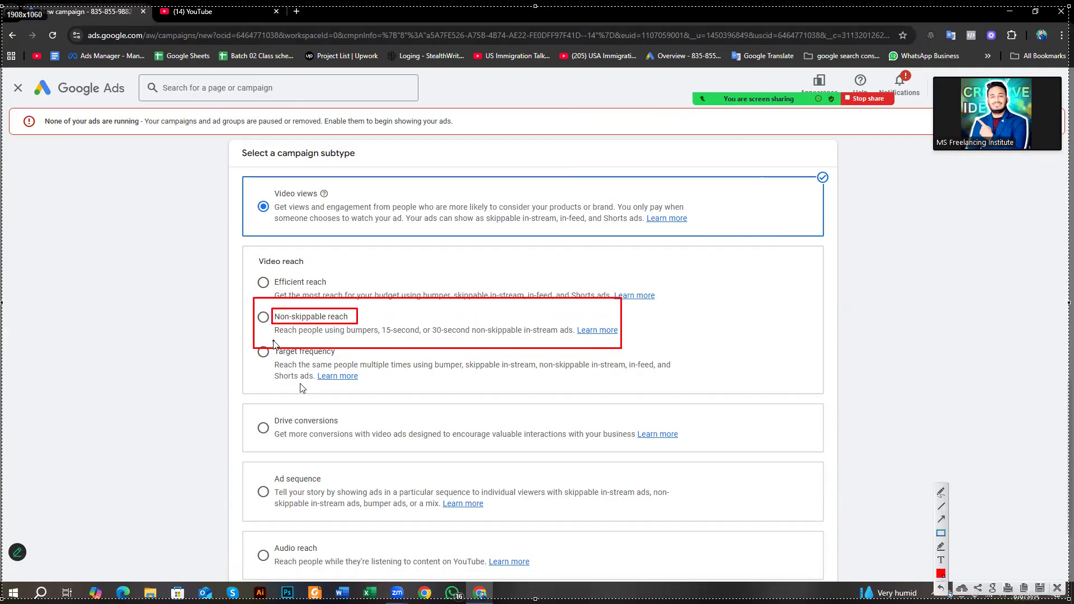
{"action": "mouse_move", "coordinate": [272, 323]}
{"action": "left_mouse_down"}
{"action": "mouse_move", "coordinate": [286, 336]}
{"action": "mouse_move", "coordinate": [359, 345]}
{"action": "mouse_move", "coordinate": [622, 347]}
{"action": "left_mouse_up"}
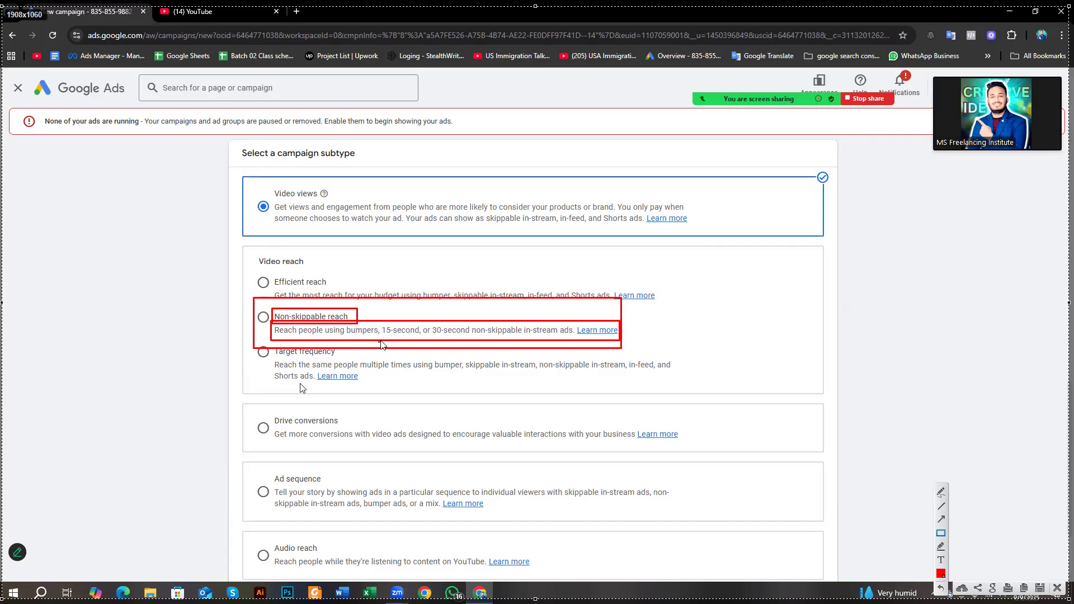
{"action": "left_click_drag", "start_coordinate": [382, 322], "coordinate": [473, 338]}
{"action": "right_click", "coordinate": [281, 348]}
{"action": "left_click", "coordinate": [303, 417]}
{"action": "right_click", "coordinate": [301, 424]}
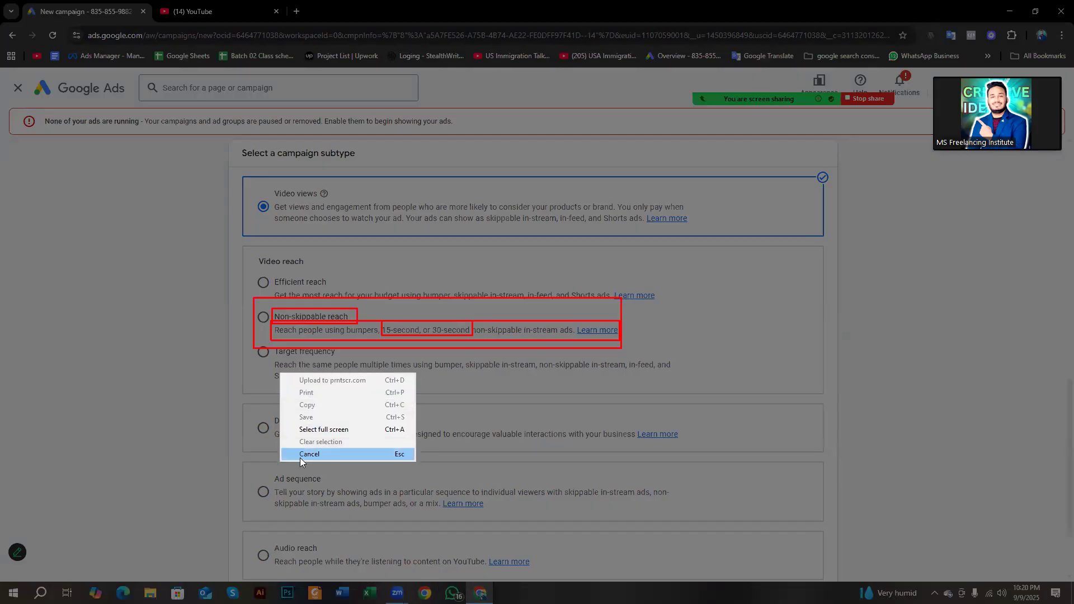
{"action": "left_click", "coordinate": [300, 454]}
On a new screen capture, frame the Target frequency option, its description and the word non-skippable in red
{"action": "key", "text": "Print"}
{"action": "left_click_drag", "start_coordinate": [2, 5], "coordinate": [1073, 603]}
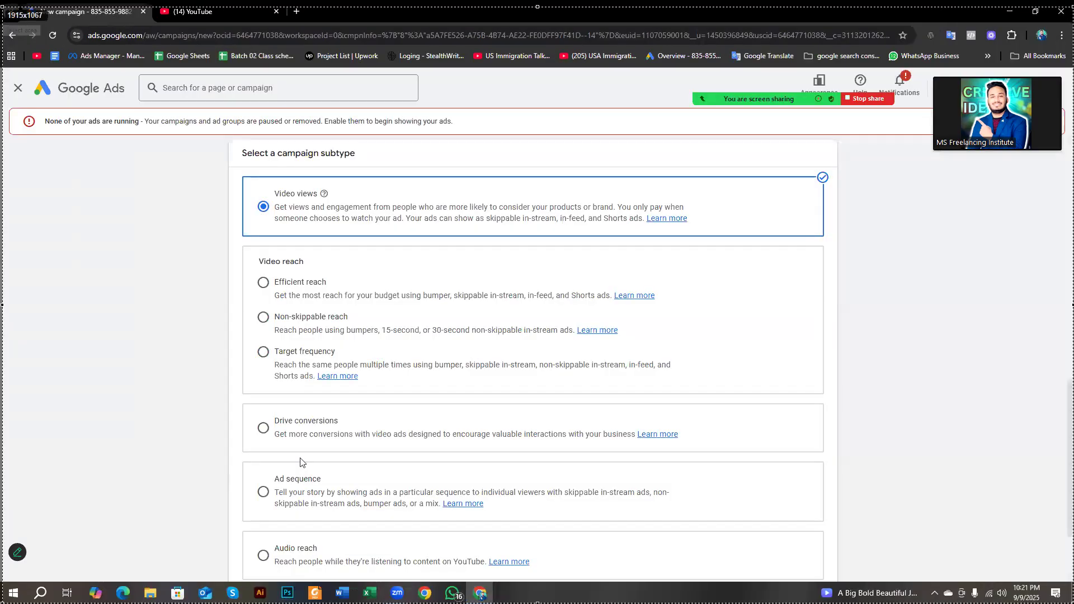
{"action": "left_click", "coordinate": [946, 538]}
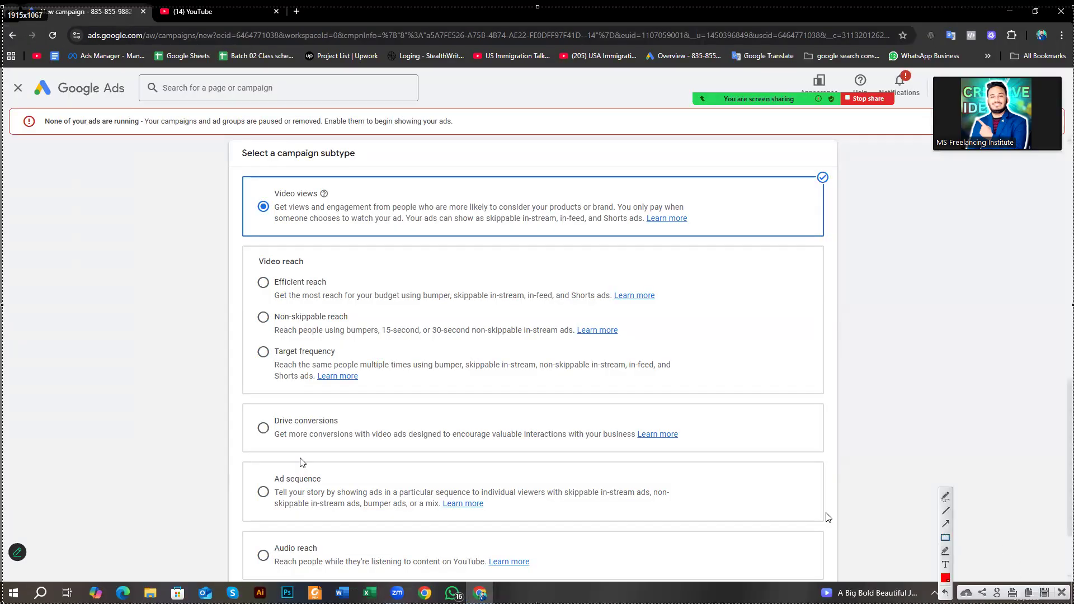
{"action": "mouse_move", "coordinate": [245, 336]}
{"action": "left_mouse_down"}
{"action": "mouse_move", "coordinate": [607, 413]}
{"action": "mouse_move", "coordinate": [692, 399]}
{"action": "left_mouse_up"}
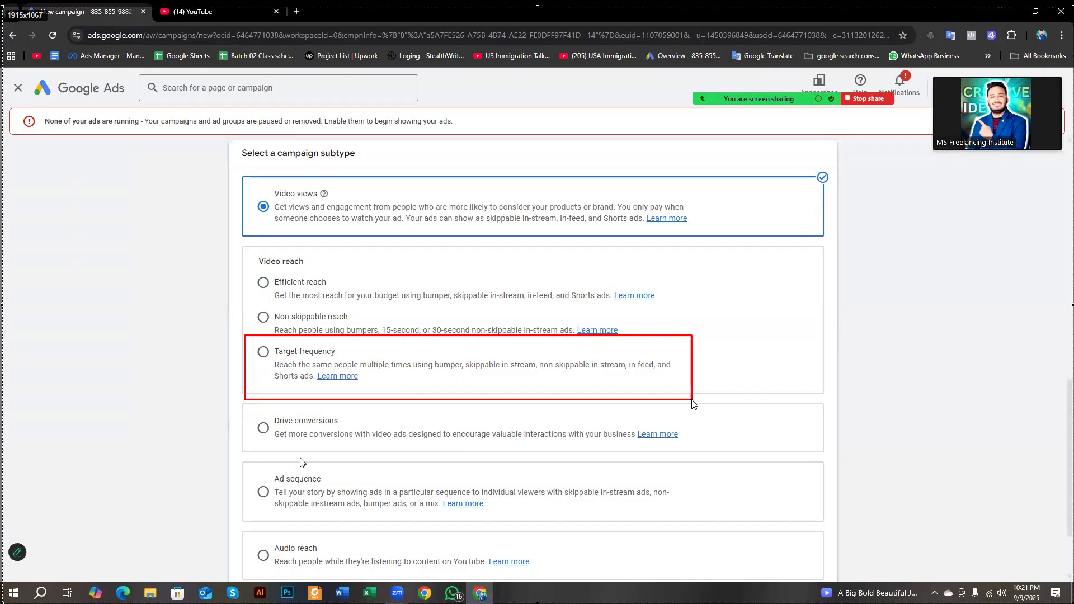
{"action": "left_click_drag", "start_coordinate": [274, 358], "coordinate": [463, 383]}
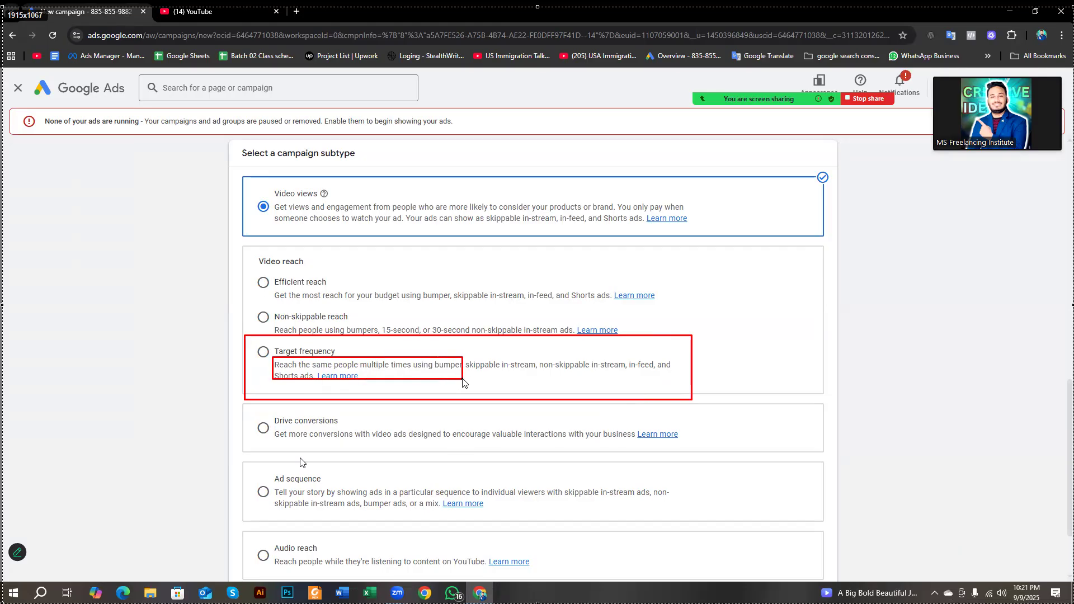
{"action": "left_click_drag", "start_coordinate": [463, 383], "coordinate": [676, 392]}
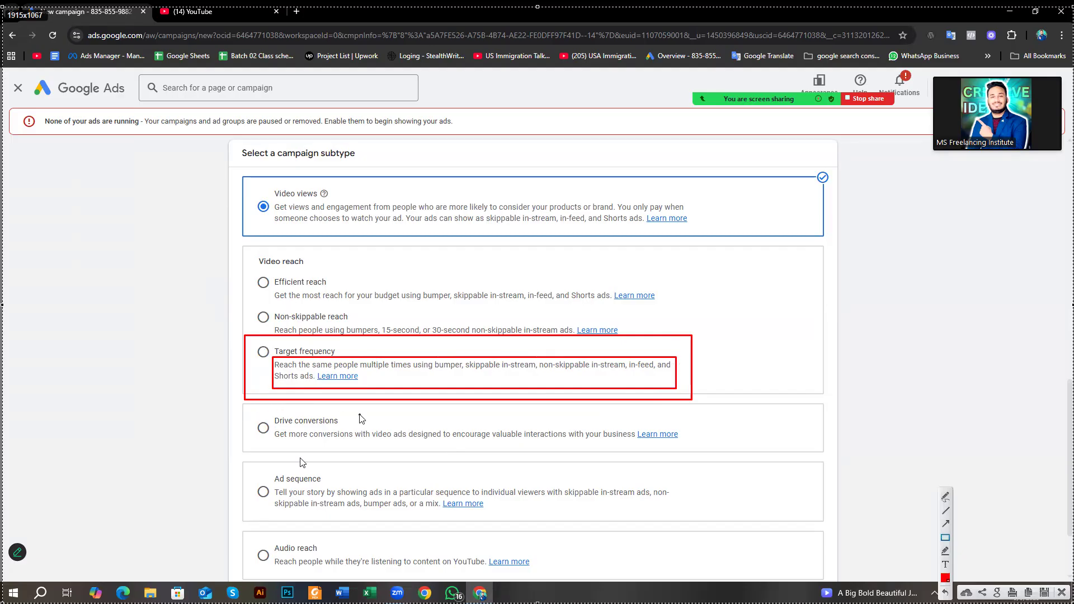
{"action": "left_click_drag", "start_coordinate": [539, 358], "coordinate": [601, 378]}
Draw red rectangles around the Drive conversions and Ad sequence options and around the description of each
{"action": "left_click_drag", "start_coordinate": [241, 400], "coordinate": [778, 455]}
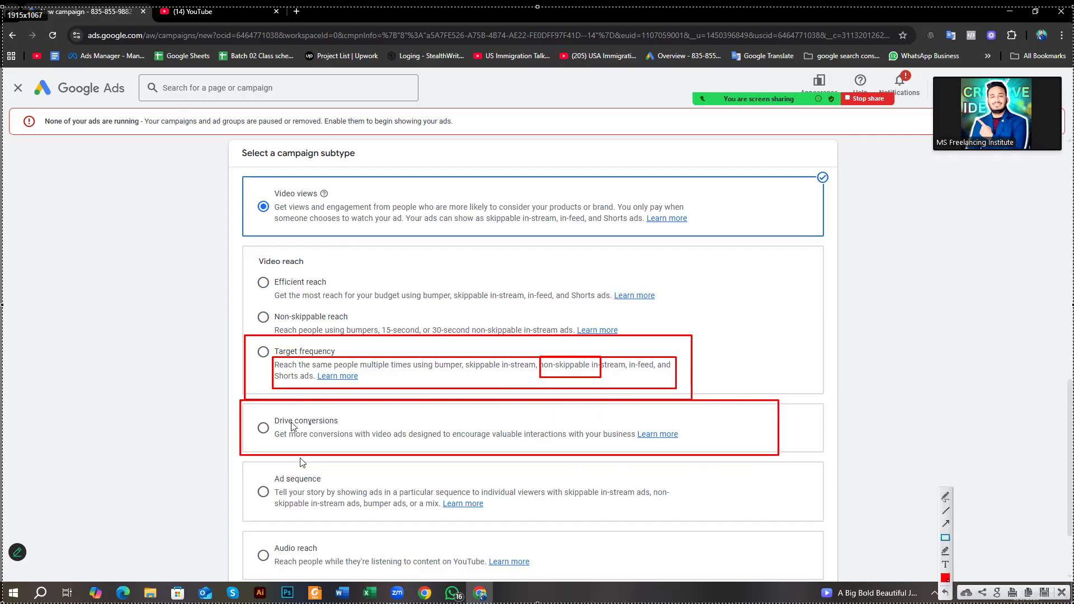
{"action": "left_click_drag", "start_coordinate": [263, 428], "coordinate": [697, 447]}
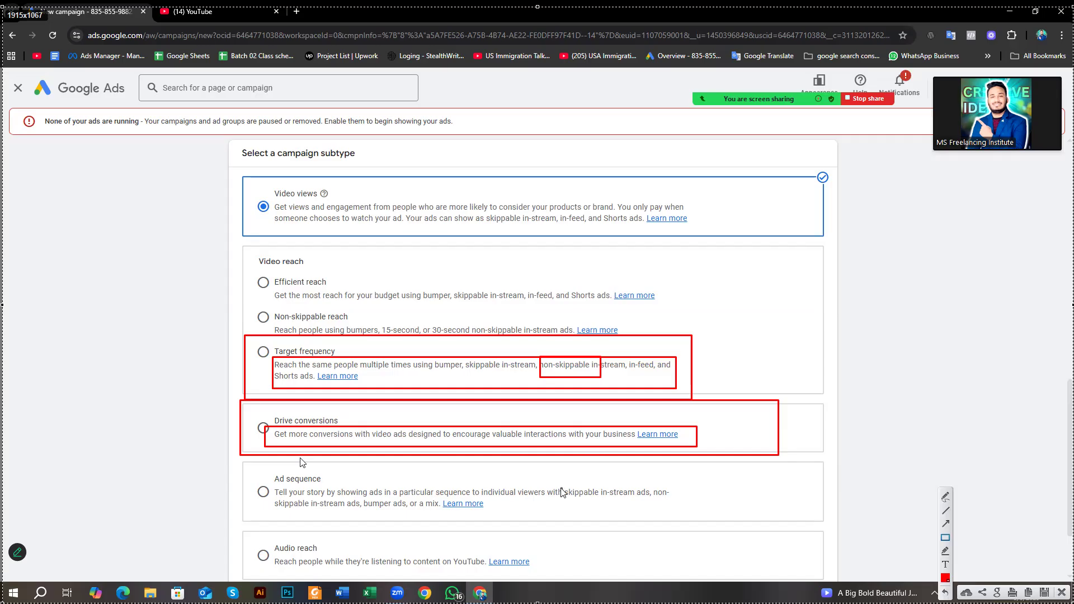
{"action": "mouse_move", "coordinate": [238, 463]}
{"action": "left_mouse_down"}
{"action": "mouse_move", "coordinate": [453, 521]}
{"action": "mouse_move", "coordinate": [709, 534]}
{"action": "left_mouse_up"}
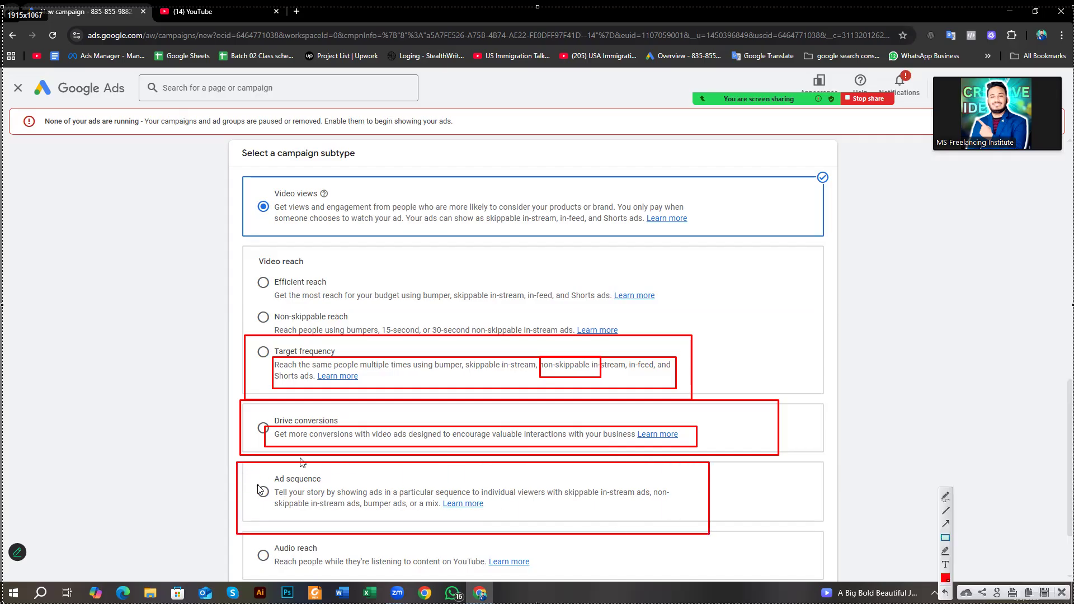
{"action": "mouse_move", "coordinate": [252, 476]}
{"action": "left_mouse_down"}
{"action": "mouse_move", "coordinate": [353, 518]}
{"action": "mouse_move", "coordinate": [580, 524]}
{"action": "left_mouse_up"}
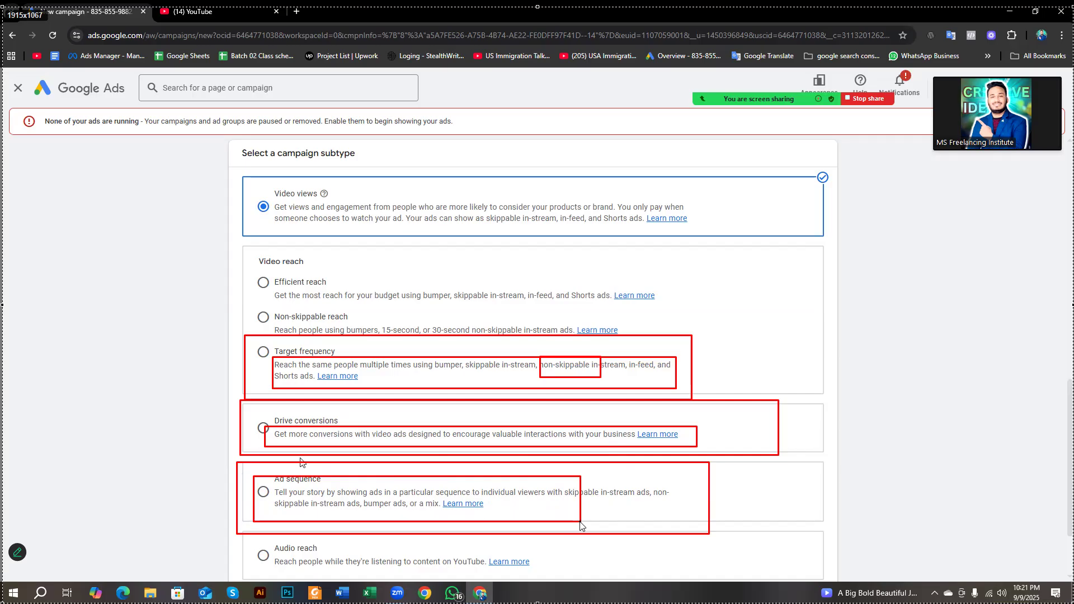
{"action": "left_click_drag", "start_coordinate": [580, 523], "coordinate": [665, 529]}
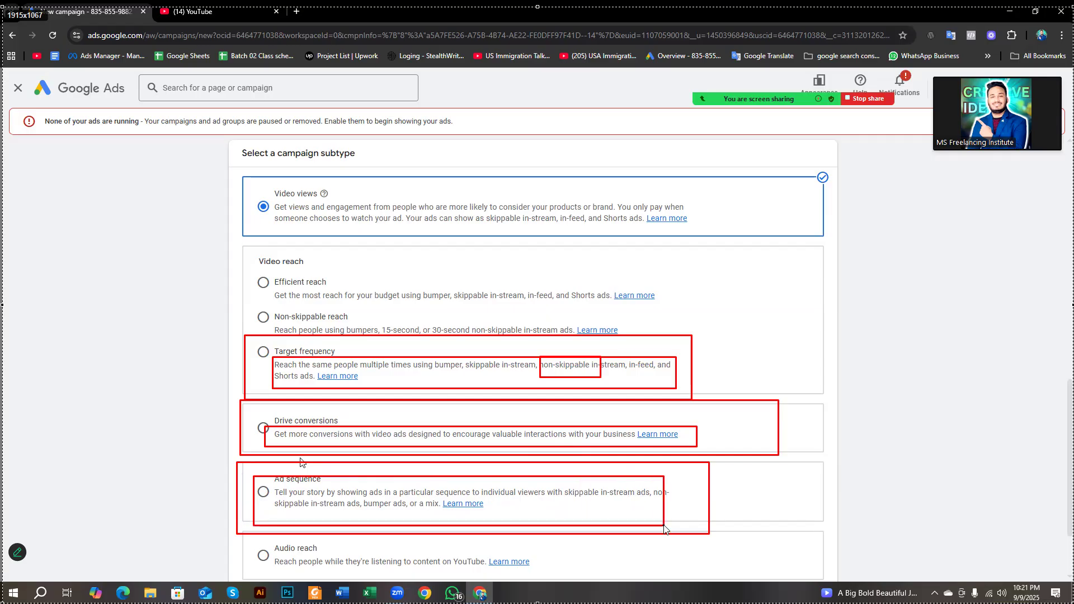
{"action": "left_click_drag", "start_coordinate": [665, 529], "coordinate": [687, 516]}
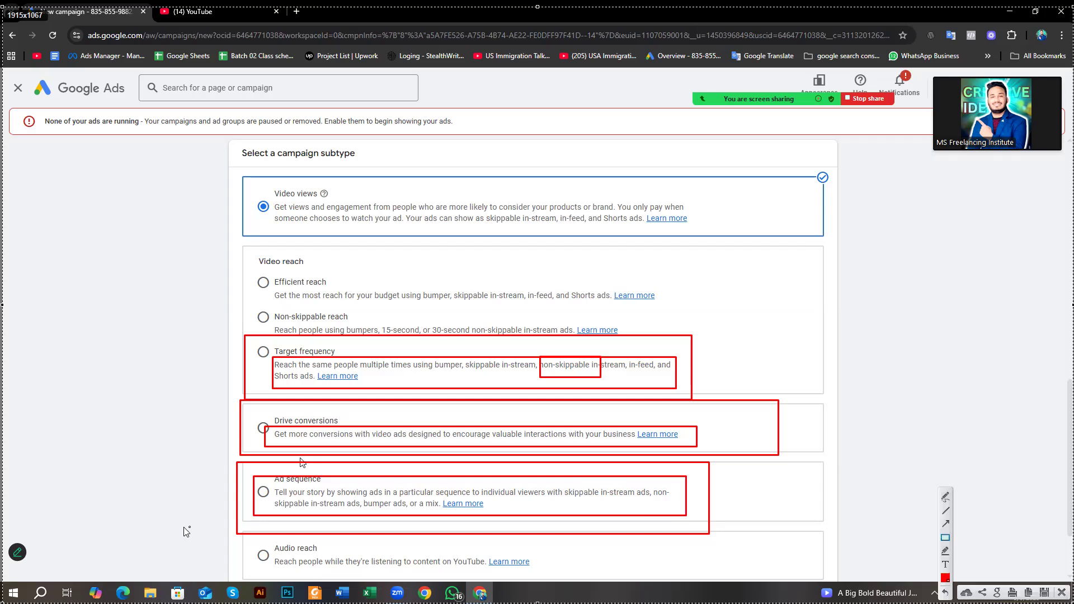
Frame the Audio reach option, its name, its description and the phrase about listening to content on YouTube in red, and discard the capture
{"action": "mouse_move", "coordinate": [242, 533]}
{"action": "left_mouse_down"}
{"action": "mouse_move", "coordinate": [453, 586]}
{"action": "mouse_move", "coordinate": [665, 586]}
{"action": "left_mouse_up"}
{"action": "mouse_move", "coordinate": [275, 553]}
{"action": "left_mouse_down"}
{"action": "mouse_move", "coordinate": [364, 579]}
{"action": "mouse_move", "coordinate": [546, 581]}
{"action": "left_mouse_up"}
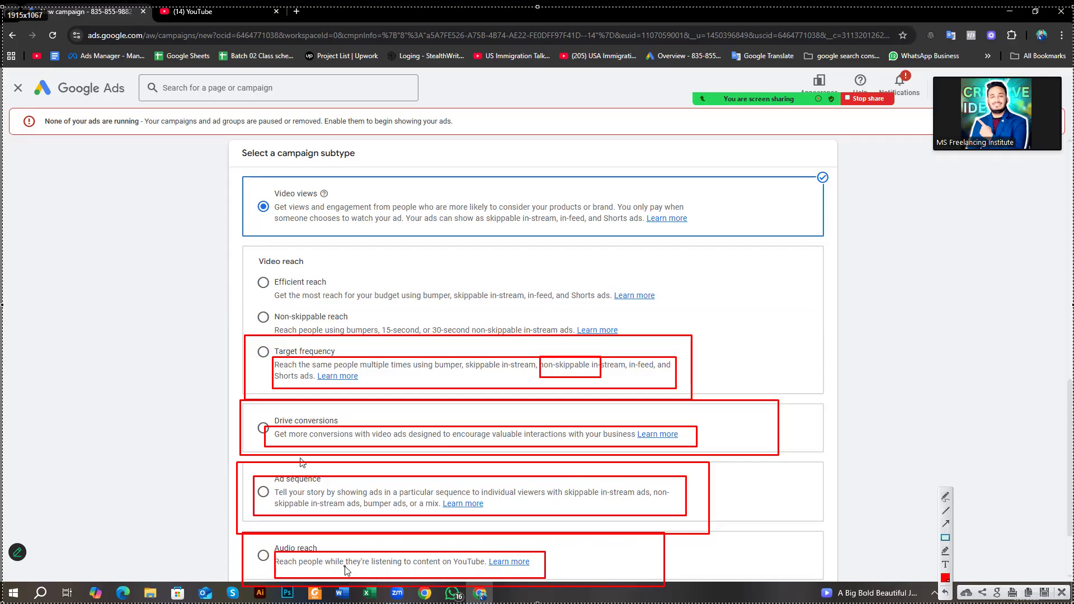
{"action": "mouse_move", "coordinate": [348, 556]}
{"action": "left_mouse_down"}
{"action": "mouse_move", "coordinate": [392, 575]}
{"action": "mouse_move", "coordinate": [509, 571]}
{"action": "left_mouse_up"}
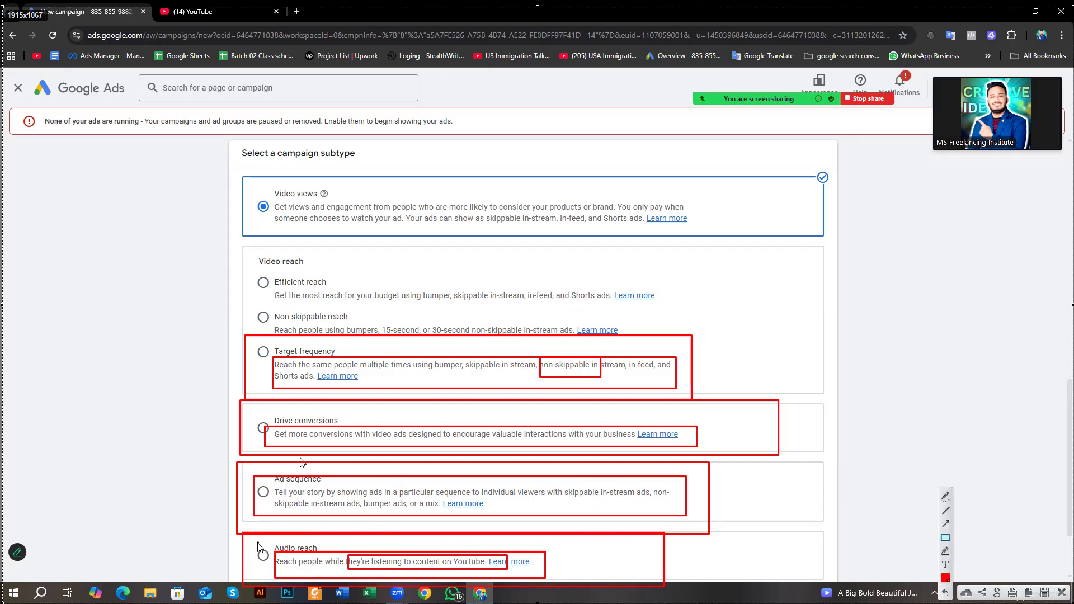
{"action": "left_click_drag", "start_coordinate": [265, 541], "coordinate": [331, 553]}
{"action": "right_click", "coordinate": [256, 439]}
{"action": "left_click", "coordinate": [289, 521]}
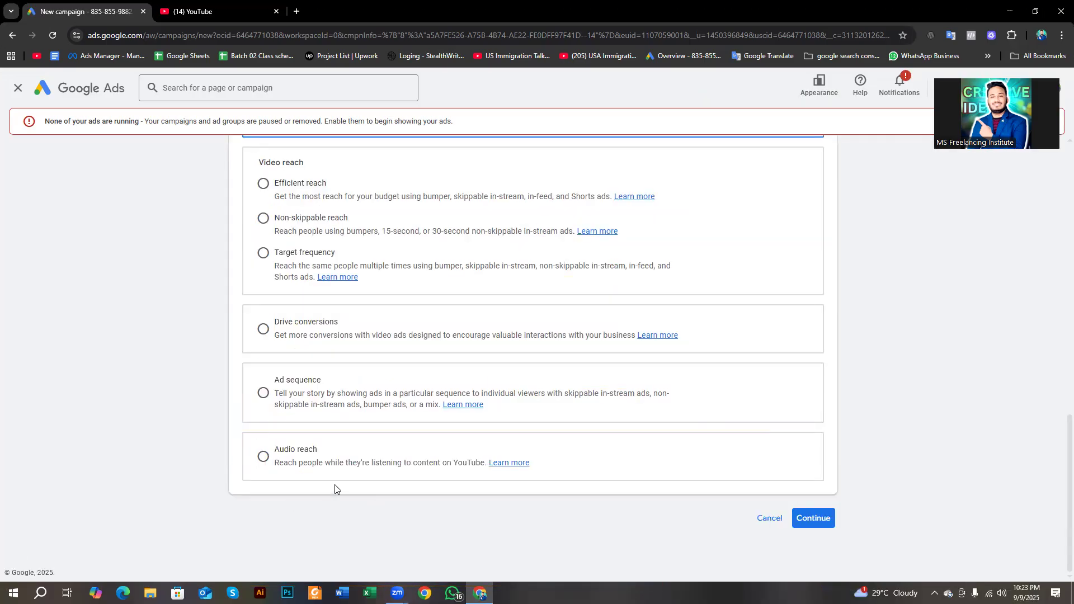
Review the list of campaign subtypes and continue to the campaign settings with Video views selected
{"action": "scroll", "coordinate": [335, 484], "scroll_direction": "up", "scroll_amount": 2}
{"action": "scroll", "coordinate": [335, 488], "scroll_direction": "up", "scroll_amount": 2}
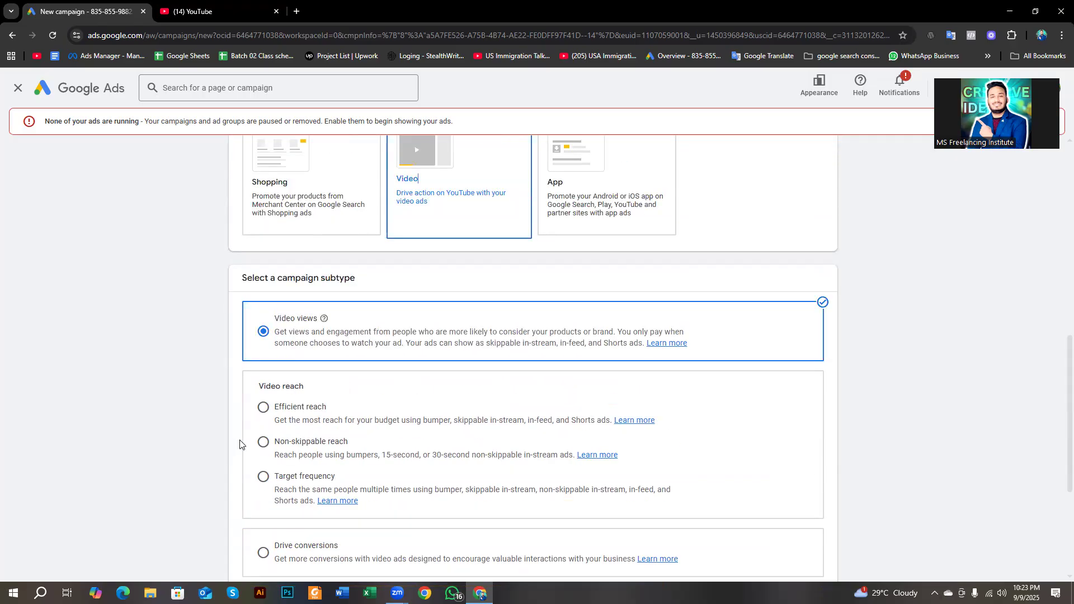
{"action": "scroll", "coordinate": [287, 369], "scroll_direction": "down", "scroll_amount": 3}
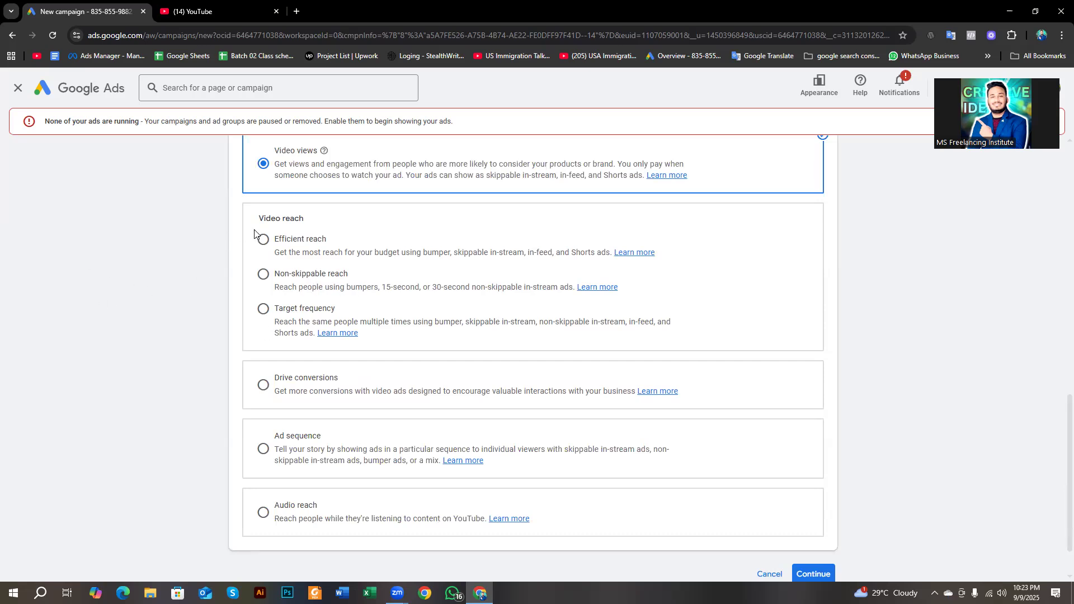
{"action": "left_click_drag", "start_coordinate": [262, 215], "coordinate": [319, 239]}
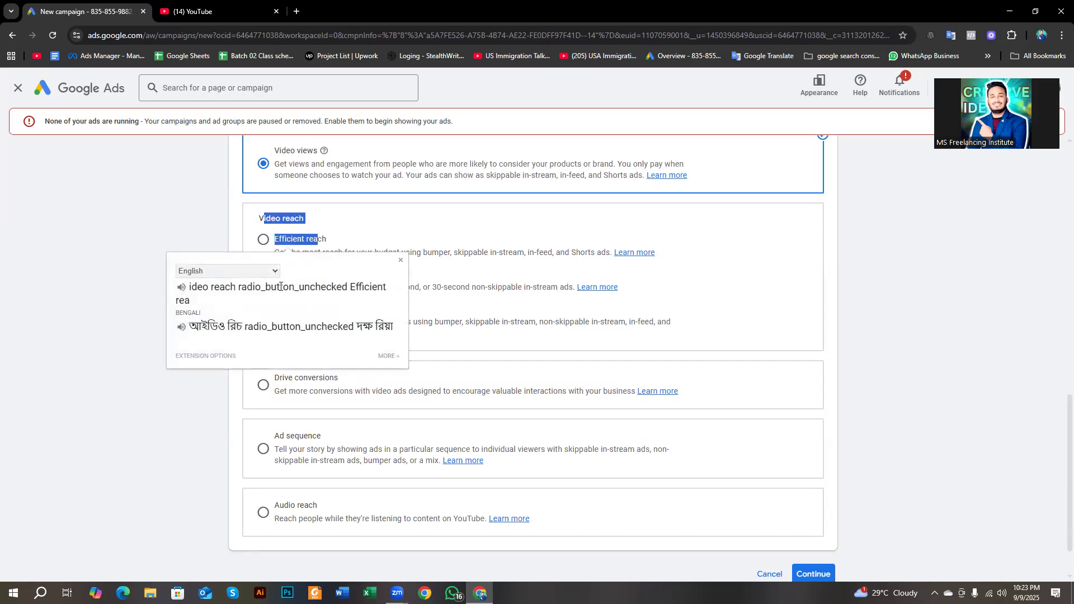
{"action": "left_click", "coordinate": [112, 214]}
{"action": "scroll", "coordinate": [277, 399], "scroll_direction": "down", "scroll_amount": 1}
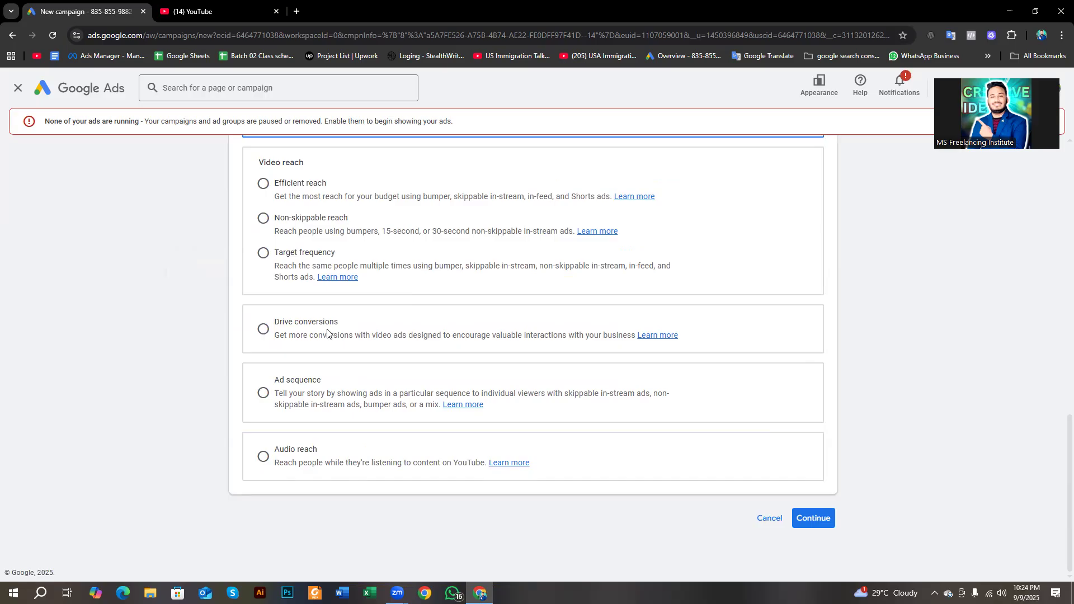
{"action": "scroll", "coordinate": [310, 439], "scroll_direction": "up", "scroll_amount": 6}
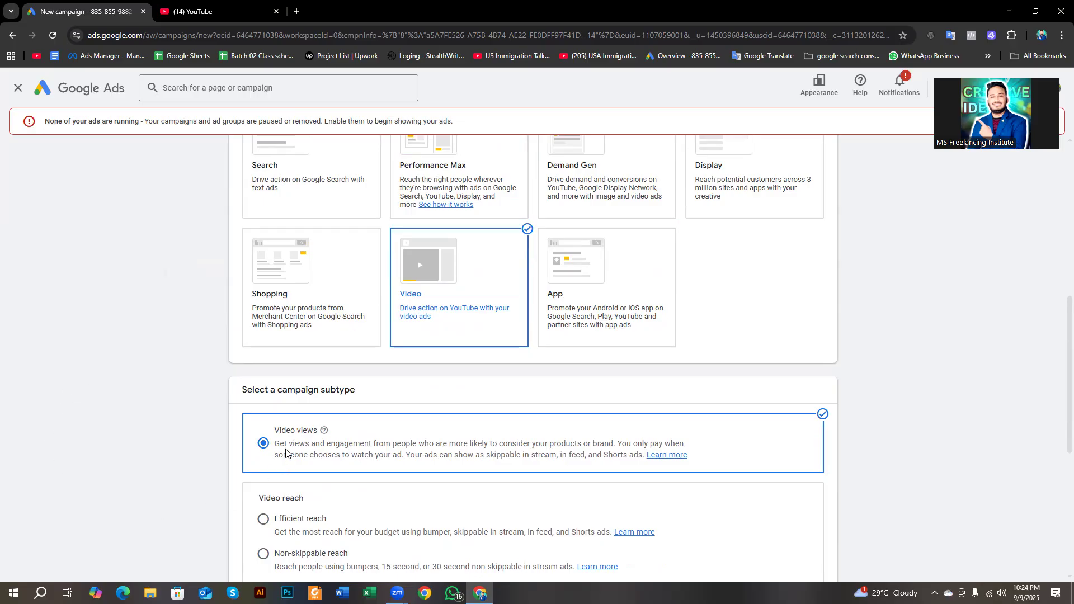
{"action": "scroll", "coordinate": [286, 446], "scroll_direction": "down", "scroll_amount": 6}
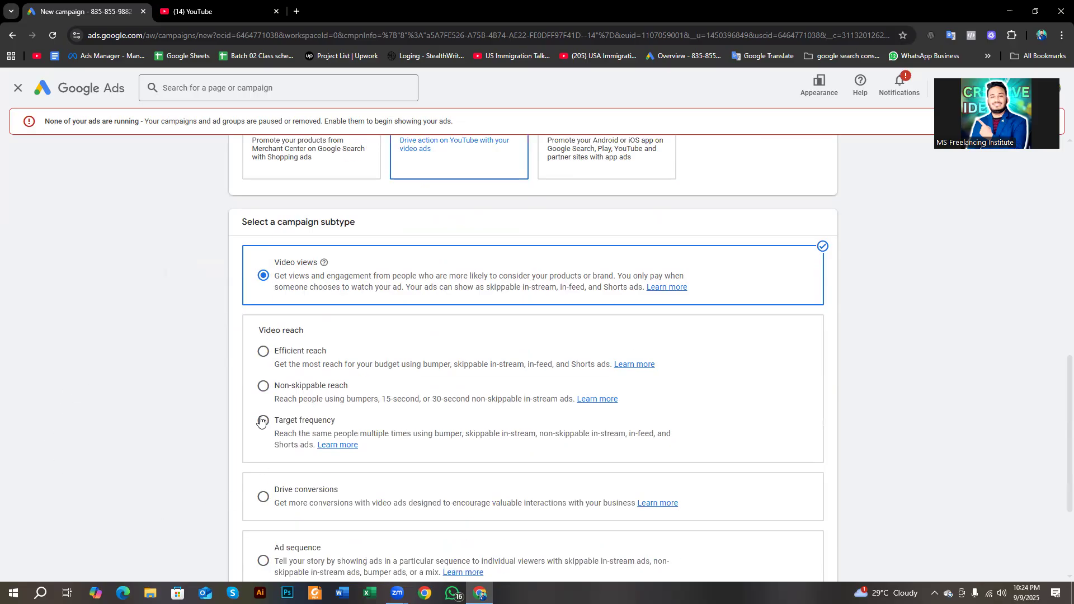
{"action": "left_click", "coordinate": [813, 518]}
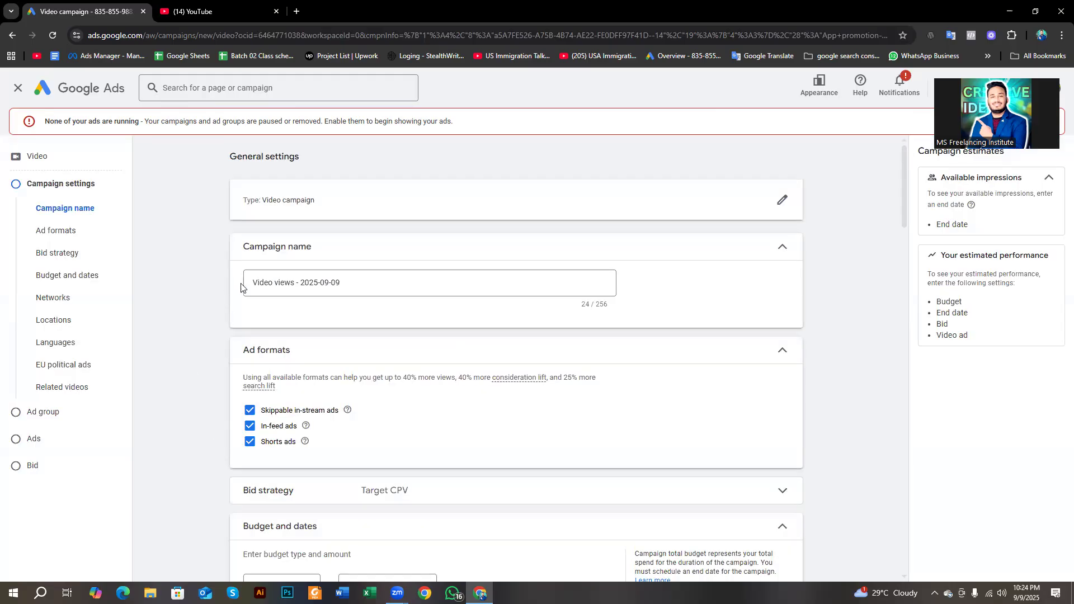
On a new screen capture, draw three red rectangles in a row across the campaign type area and enclose them in a larger one
{"action": "scroll", "coordinate": [212, 274], "scroll_direction": "down", "scroll_amount": 1}
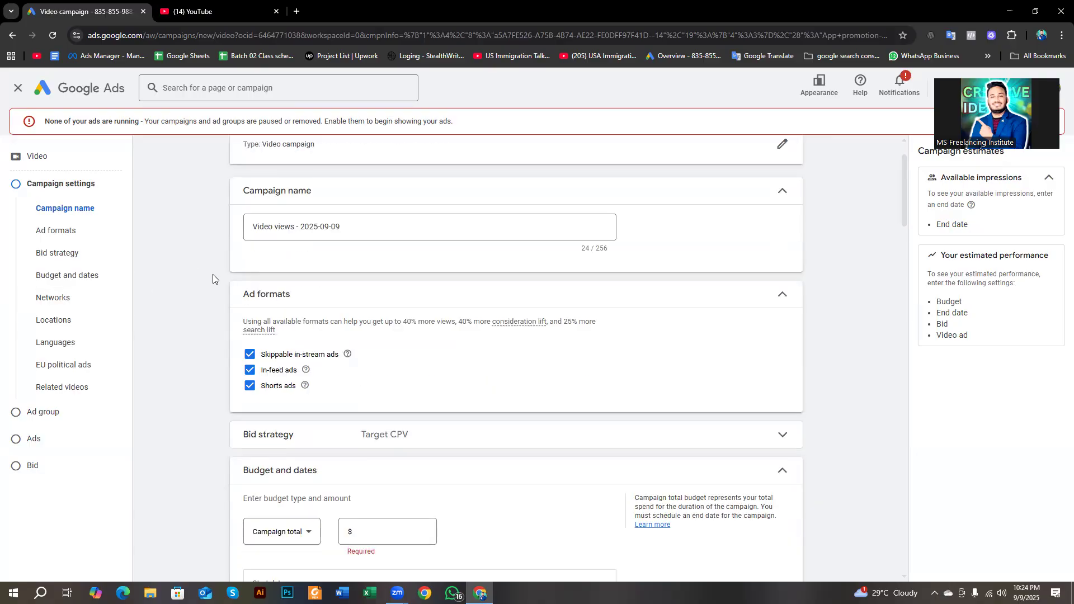
{"action": "key", "text": "Print"}
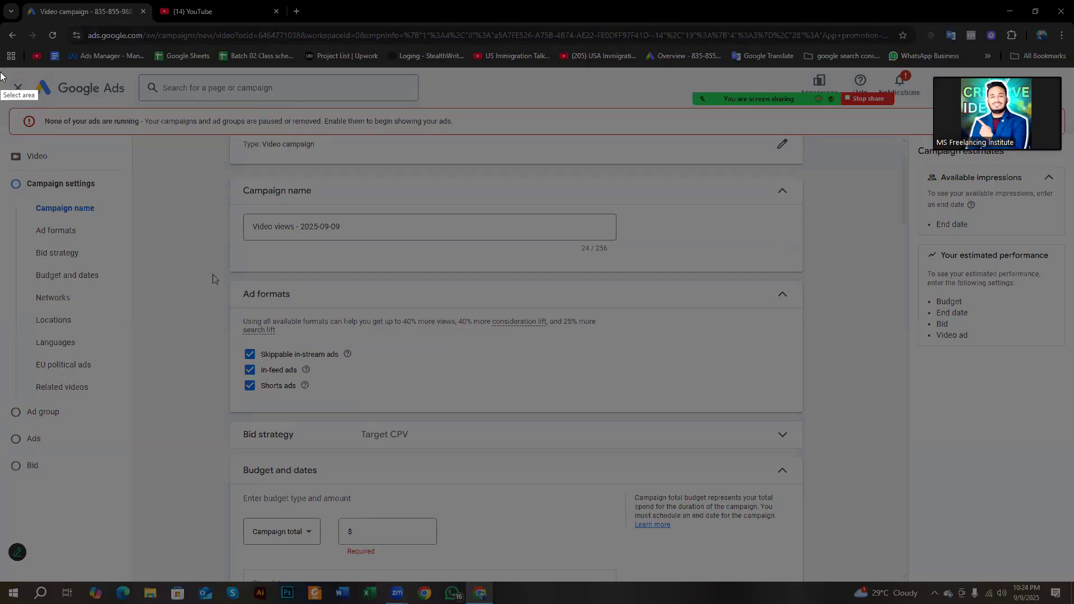
{"action": "left_click_drag", "start_coordinate": [0, 64], "coordinate": [656, 449]}
{"action": "left_click_drag", "start_coordinate": [724, 476], "coordinate": [1073, 603]}
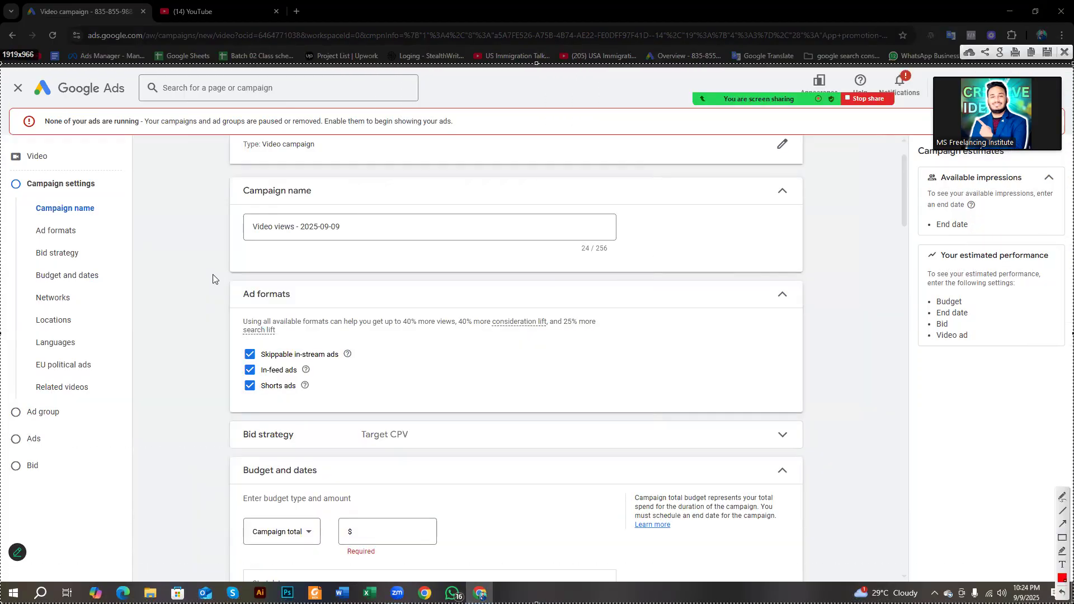
{"action": "left_click", "coordinate": [1061, 539]}
{"action": "left_click_drag", "start_coordinate": [156, 108], "coordinate": [220, 173]}
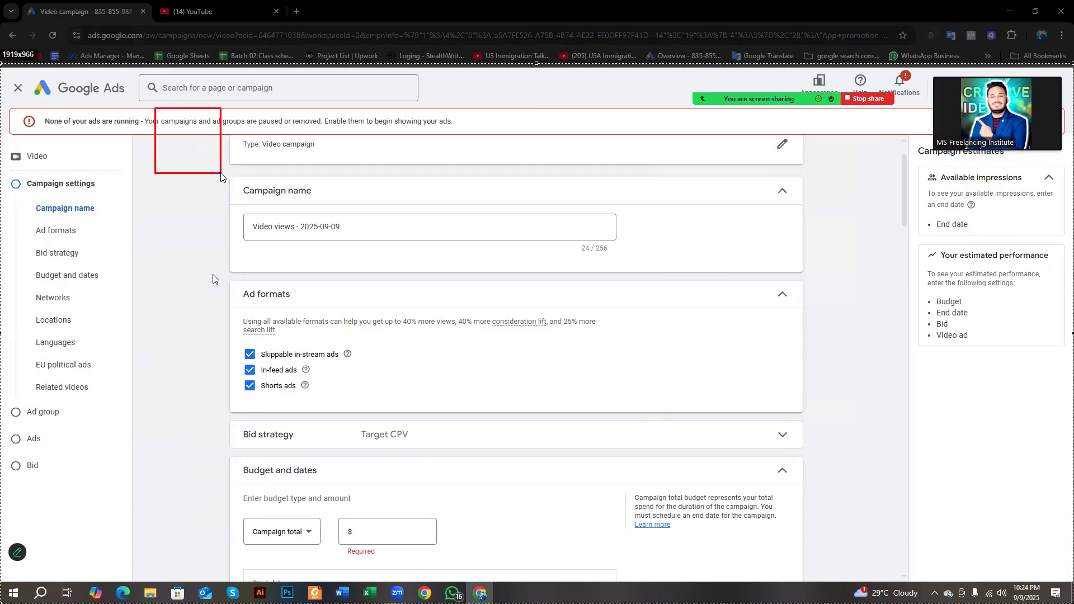
{"action": "left_click_drag", "start_coordinate": [270, 117], "coordinate": [388, 178]}
{"action": "left_click_drag", "start_coordinate": [462, 118], "coordinate": [560, 175]}
{"action": "left_click_drag", "start_coordinate": [143, 88], "coordinate": [599, 209]}
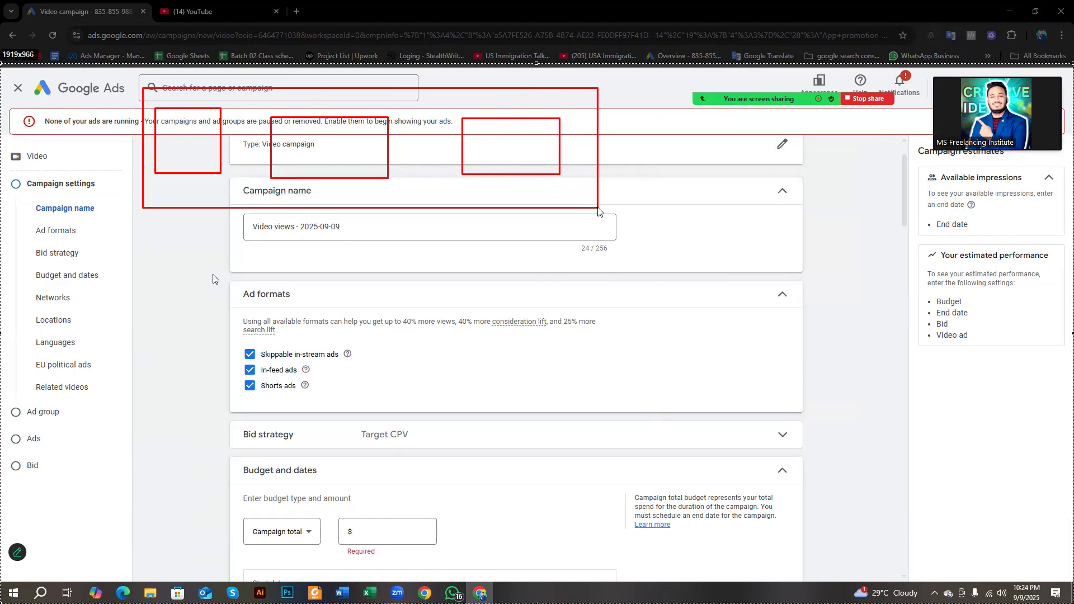
Frame Campaign settings, Ad group, Ads, Bid and the whole list of setup stages in red, and discard the capture
{"action": "left_click_drag", "start_coordinate": [3, 166], "coordinate": [99, 189]}
{"action": "left_click_drag", "start_coordinate": [16, 395], "coordinate": [85, 417]}
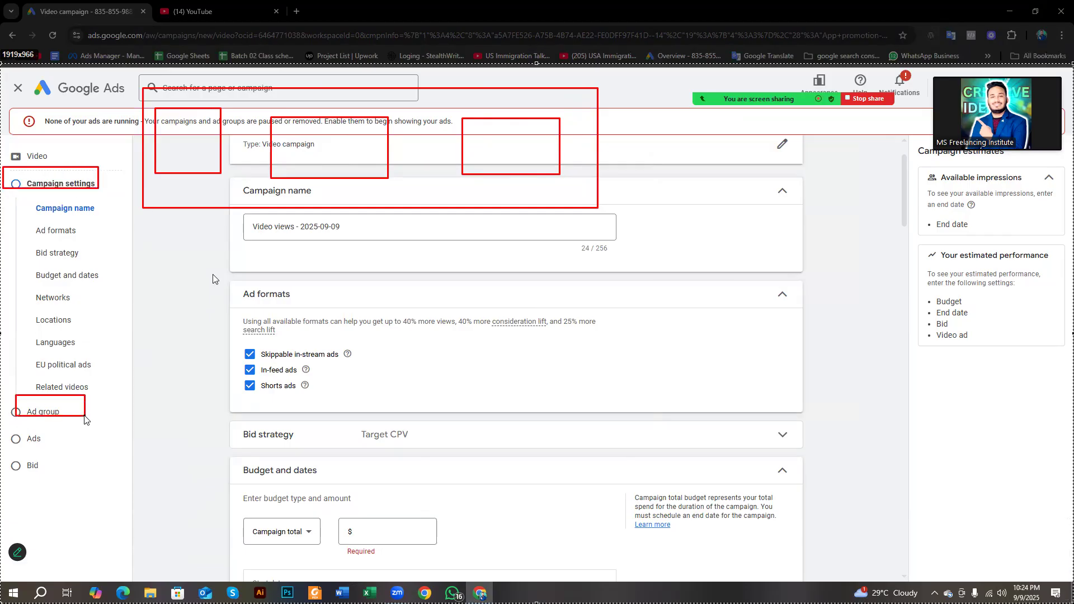
{"action": "left_click_drag", "start_coordinate": [19, 425], "coordinate": [83, 453]}
{"action": "left_click_drag", "start_coordinate": [18, 456], "coordinate": [61, 476]}
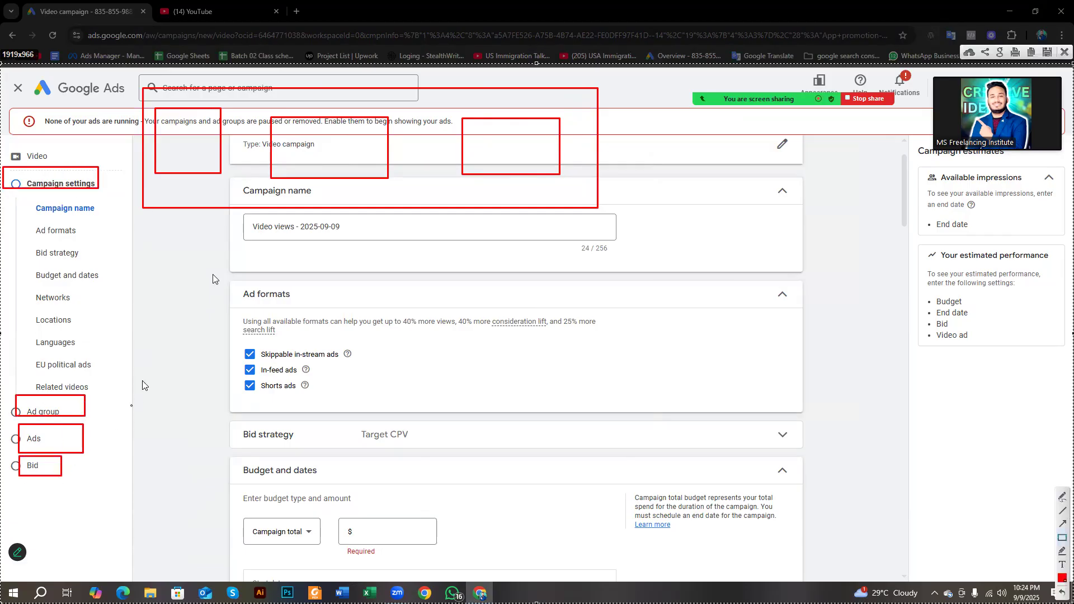
{"action": "left_click_drag", "start_coordinate": [3, 144], "coordinate": [142, 491]}
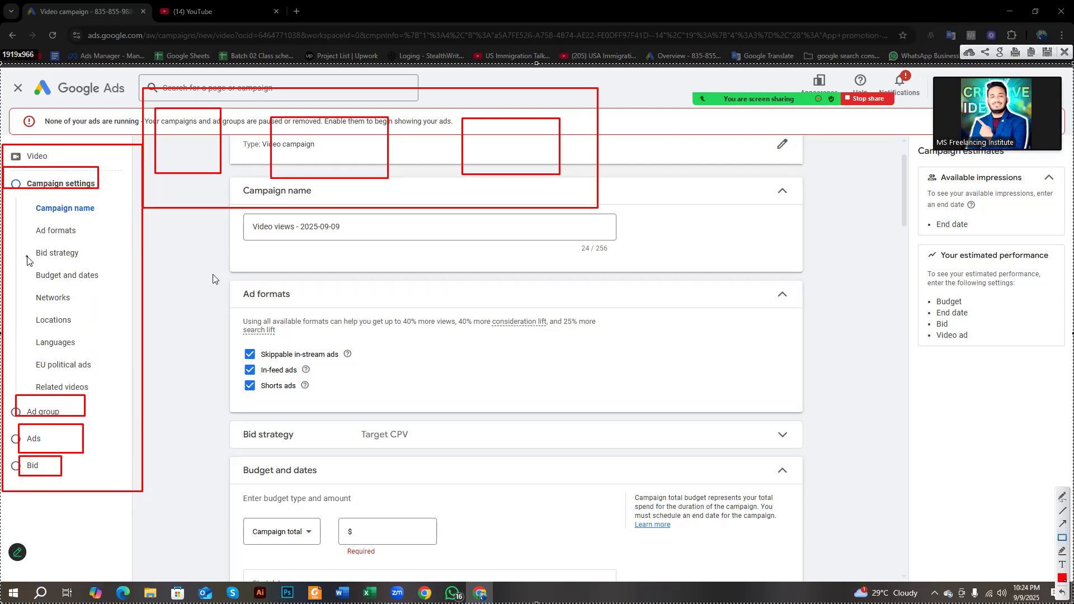
{"action": "right_click", "coordinate": [199, 267]}
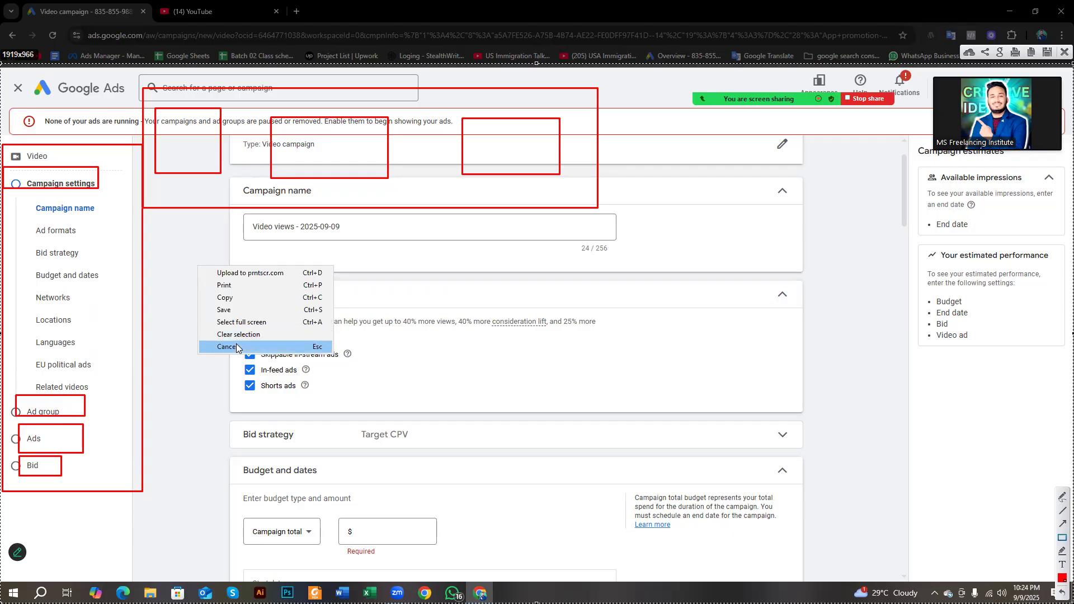
{"action": "left_click", "coordinate": [236, 346]}
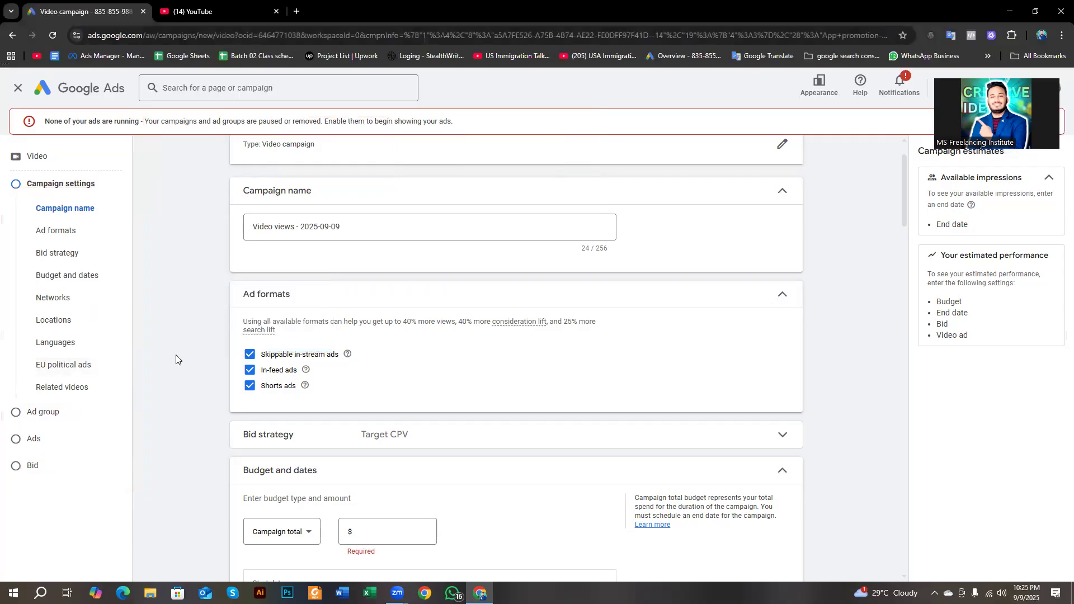
Rename the campaign to "YouTube Video Promotions"
{"action": "scroll", "coordinate": [176, 355], "scroll_direction": "up", "scroll_amount": 1}
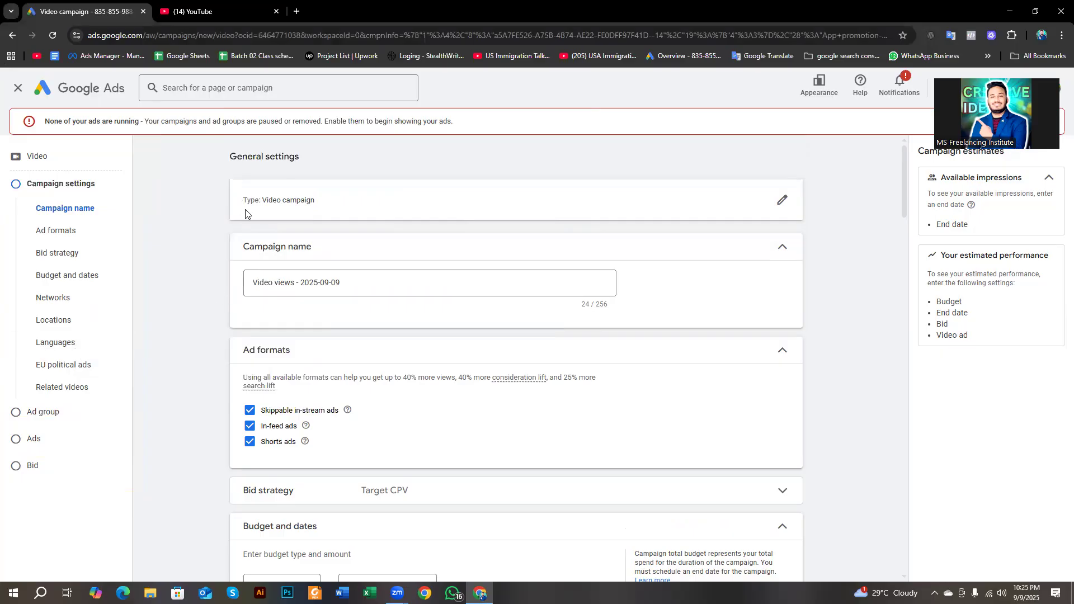
{"action": "scroll", "coordinate": [269, 217], "scroll_direction": "down", "scroll_amount": 1}
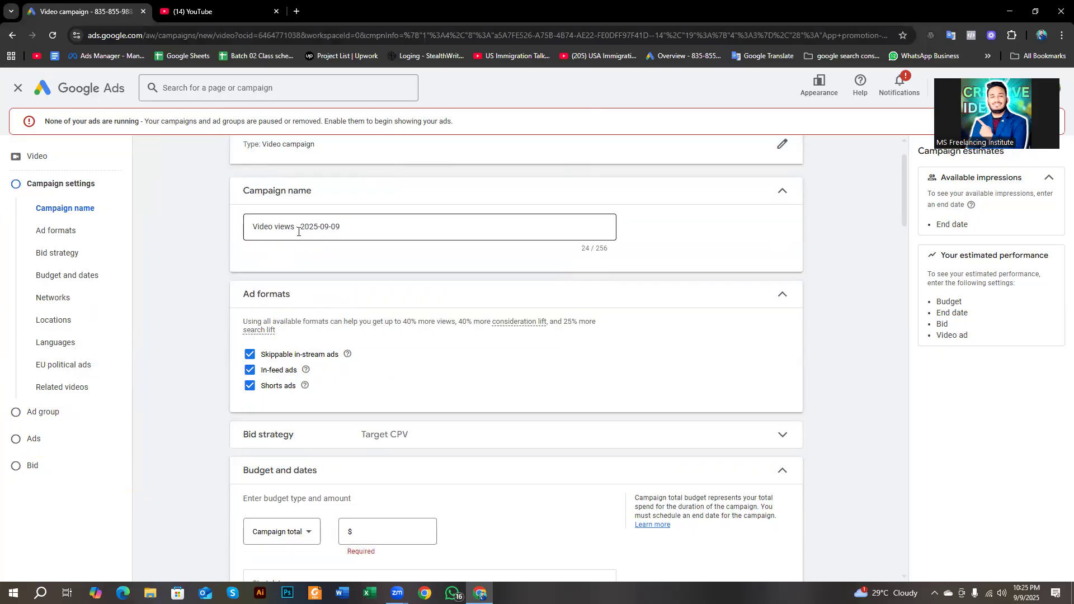
{"action": "left_click", "coordinate": [353, 230]}
{"action": "left_click_drag", "start_coordinate": [353, 230], "coordinate": [229, 233]}
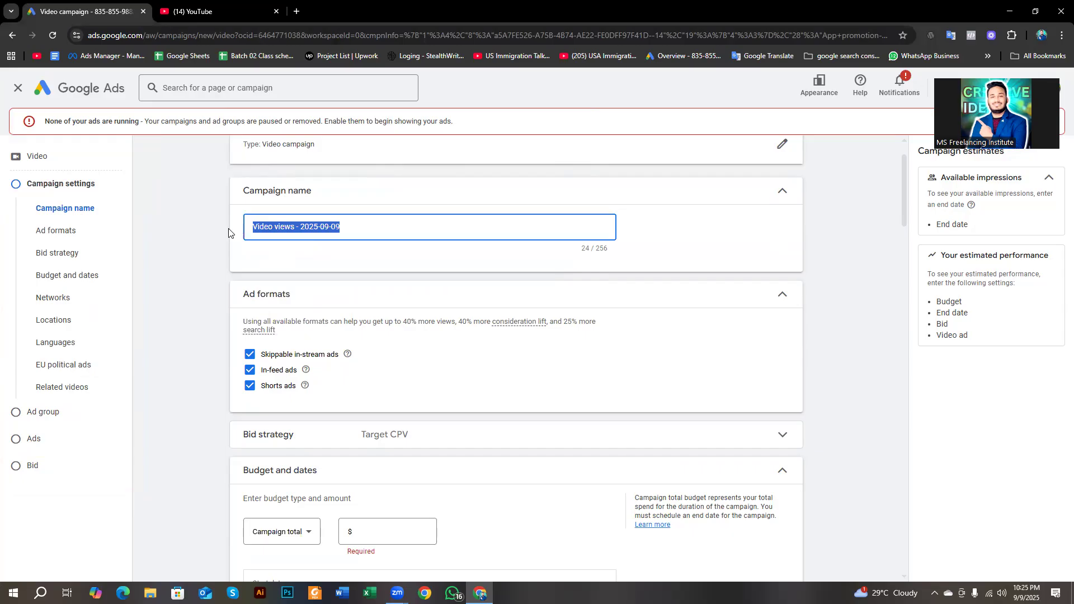
{"action": "type", "text": "YouTube Video Protions"}
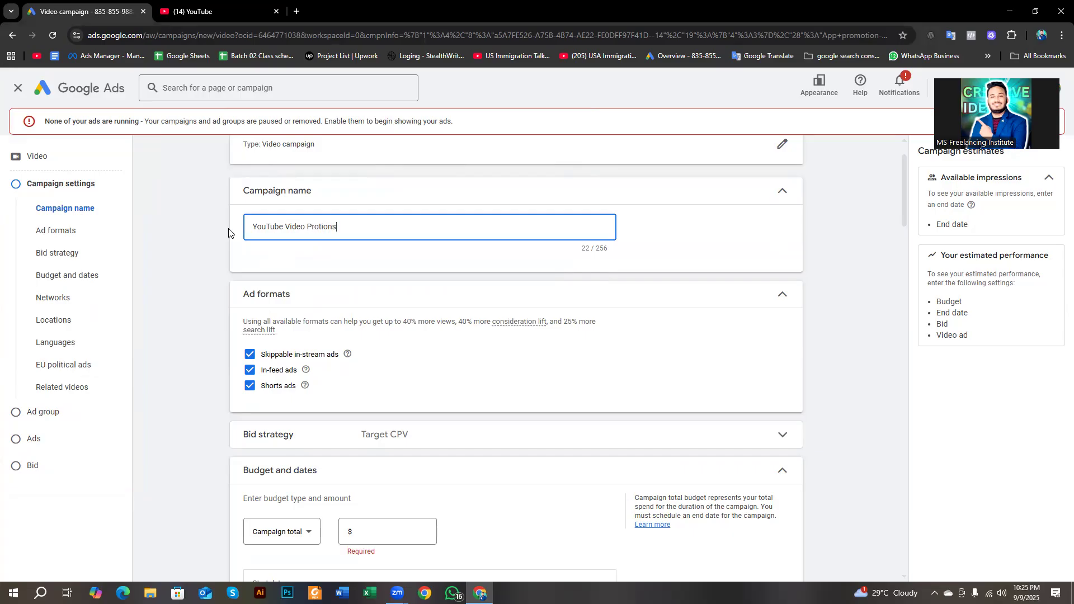
{"action": "key", "text": "BackSpace"}
{"action": "key", "text": "BackSpace"}
{"action": "type", "text": "motio"}
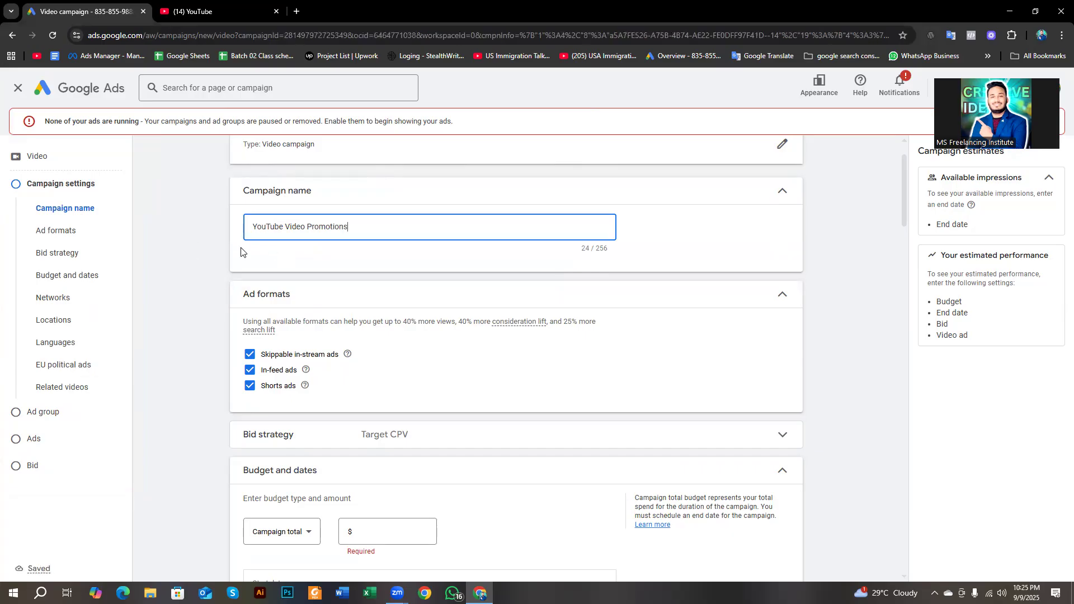
{"action": "left_click_drag", "start_coordinate": [350, 226], "coordinate": [249, 229]}
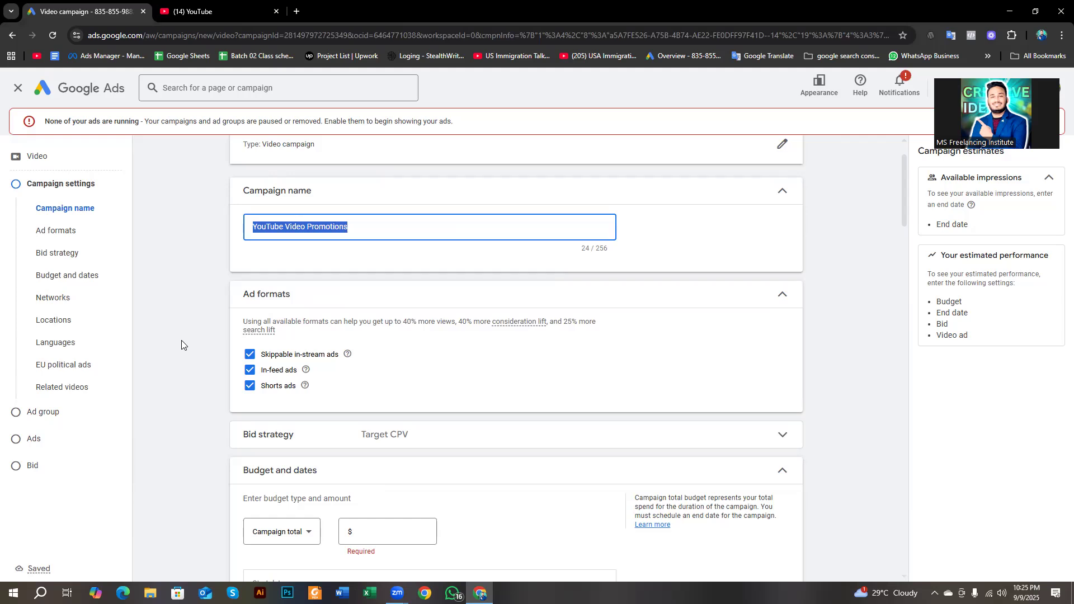
{"action": "left_click", "coordinate": [219, 238]}
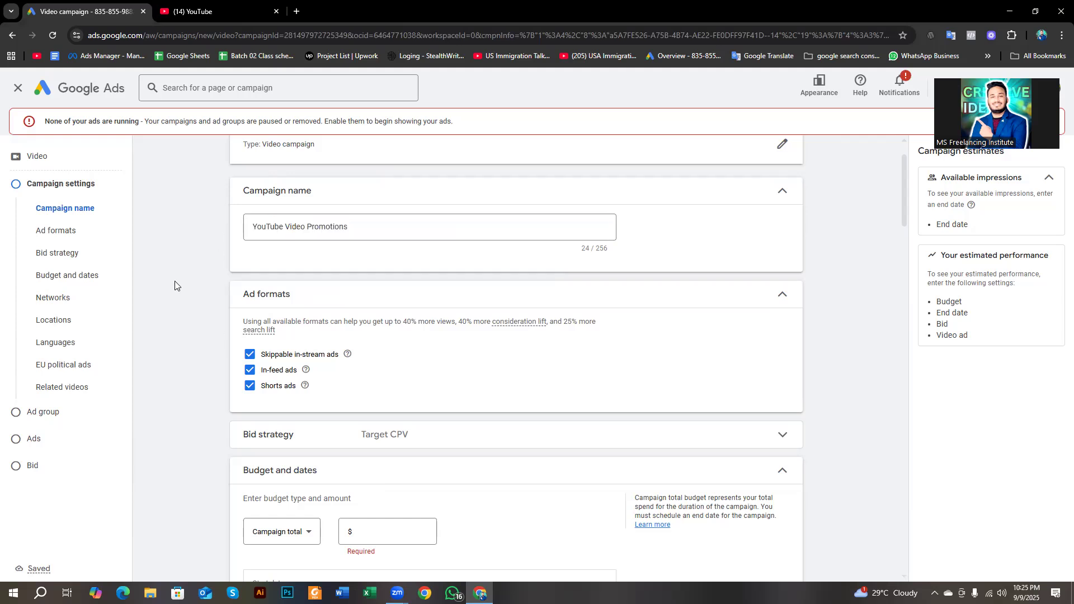
Highlight the Ad formats heading and reopen its section to view the available formats
{"action": "left_click_drag", "start_coordinate": [285, 298], "coordinate": [241, 303]}
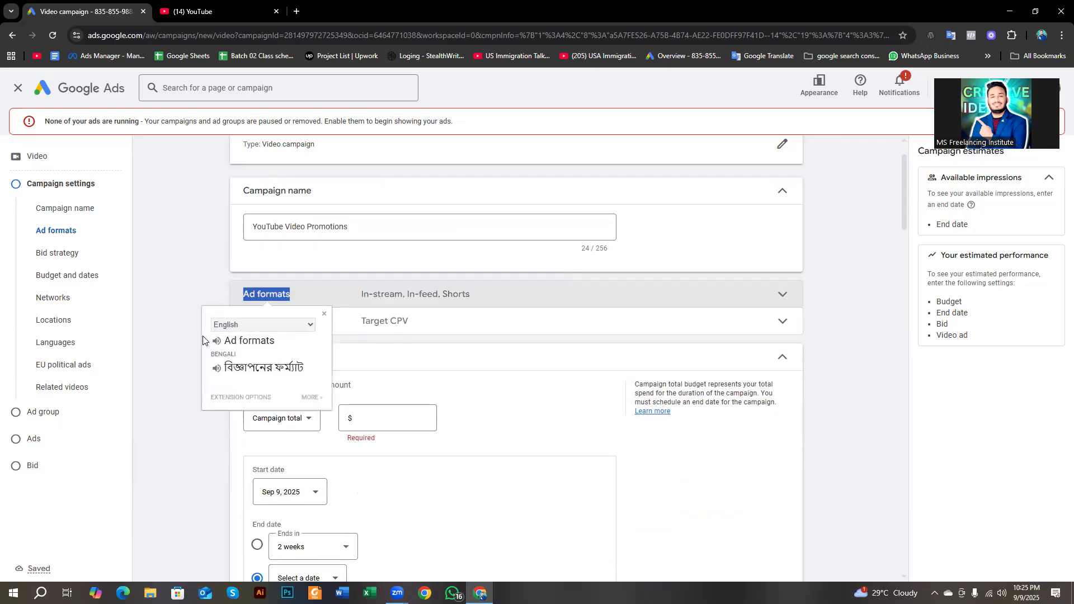
{"action": "left_click", "coordinate": [236, 307]}
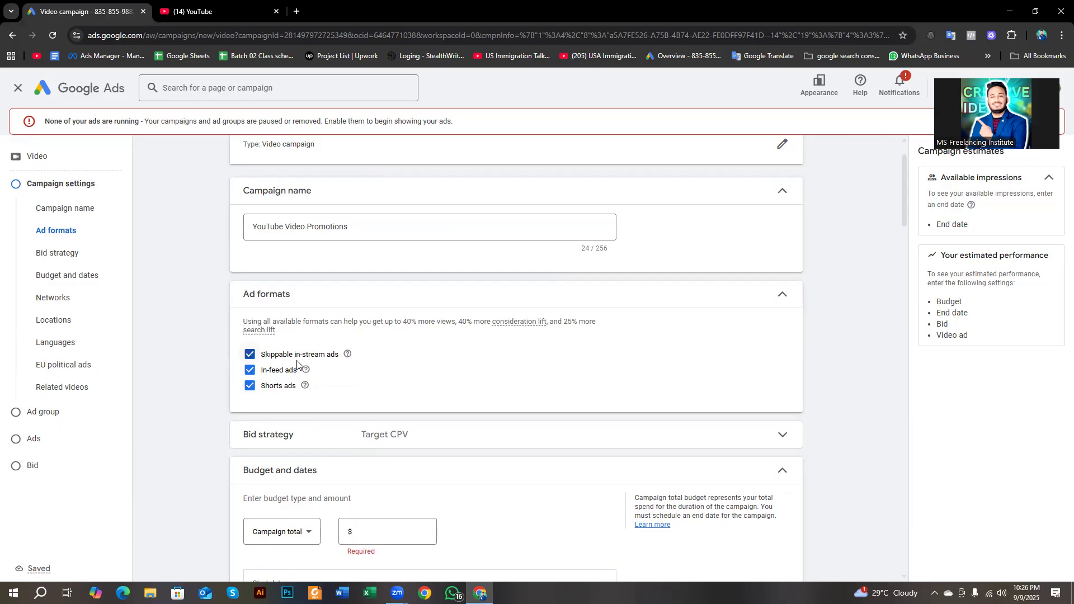
Turn the Skippable in-stream, In-feed and Shorts ad formats off and back on, glancing at the YouTube home page in between
{"action": "left_click", "coordinate": [251, 355]}
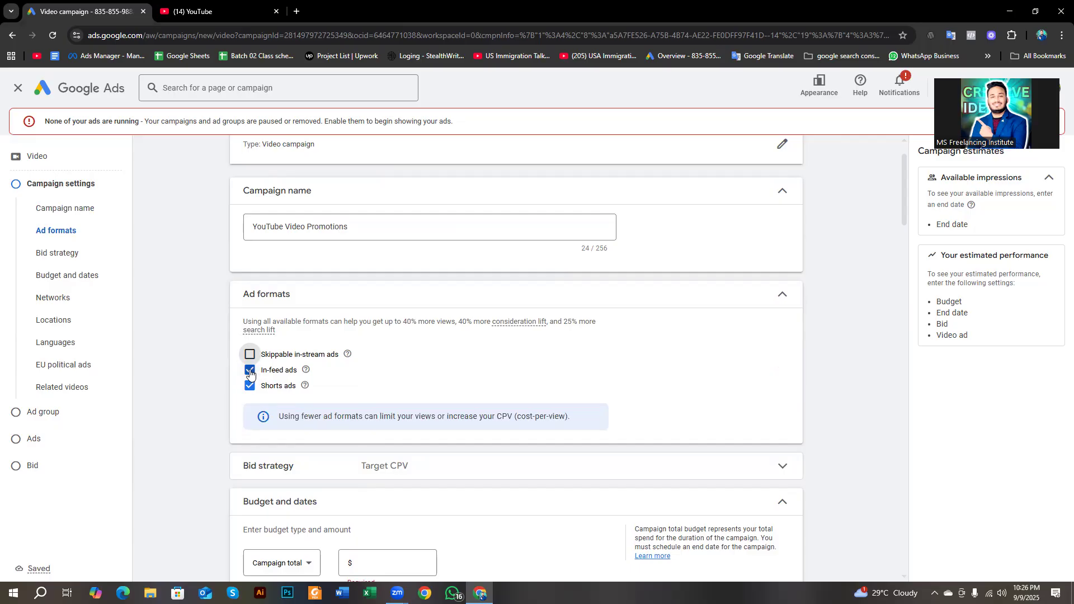
{"action": "left_click", "coordinate": [245, 8]}
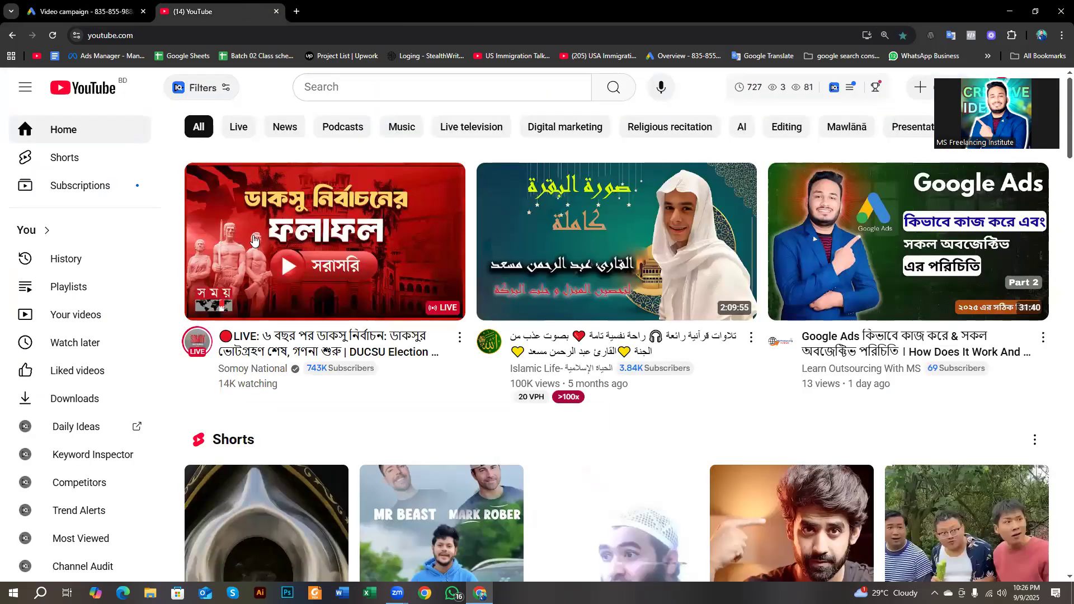
{"action": "key", "text": "ctrl+Tab"}
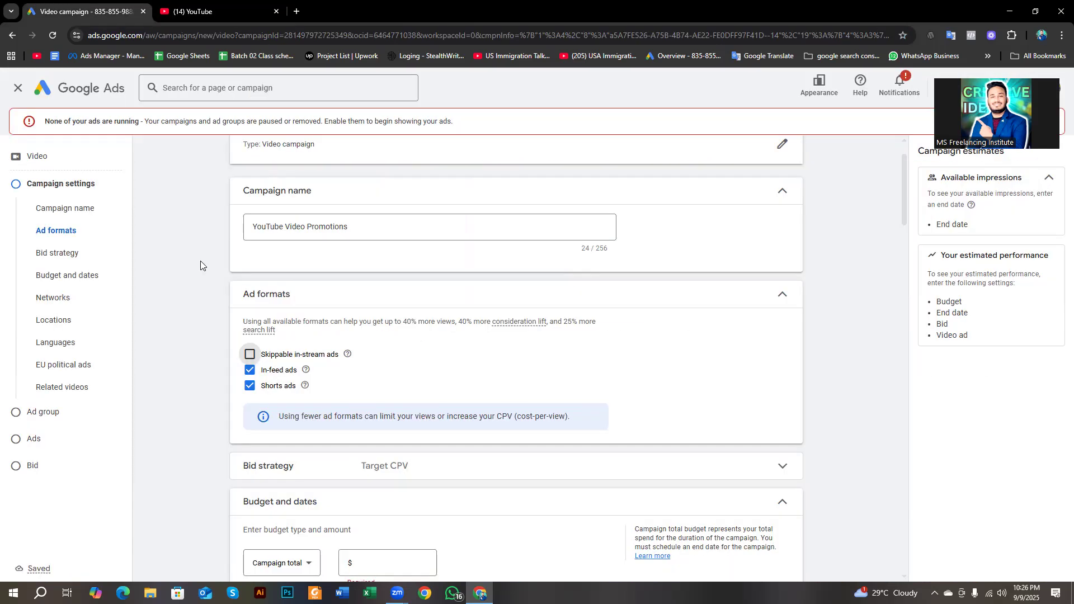
{"action": "left_click", "coordinate": [251, 372]}
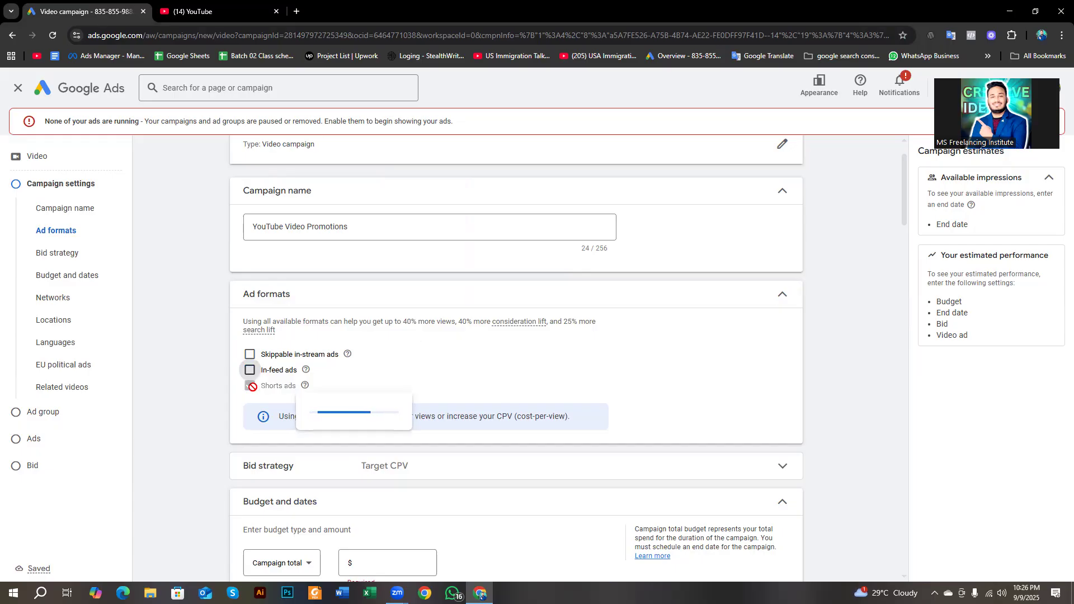
{"action": "left_click", "coordinate": [250, 370]}
{"action": "left_click", "coordinate": [250, 354]}
{"action": "left_click", "coordinate": [250, 388]}
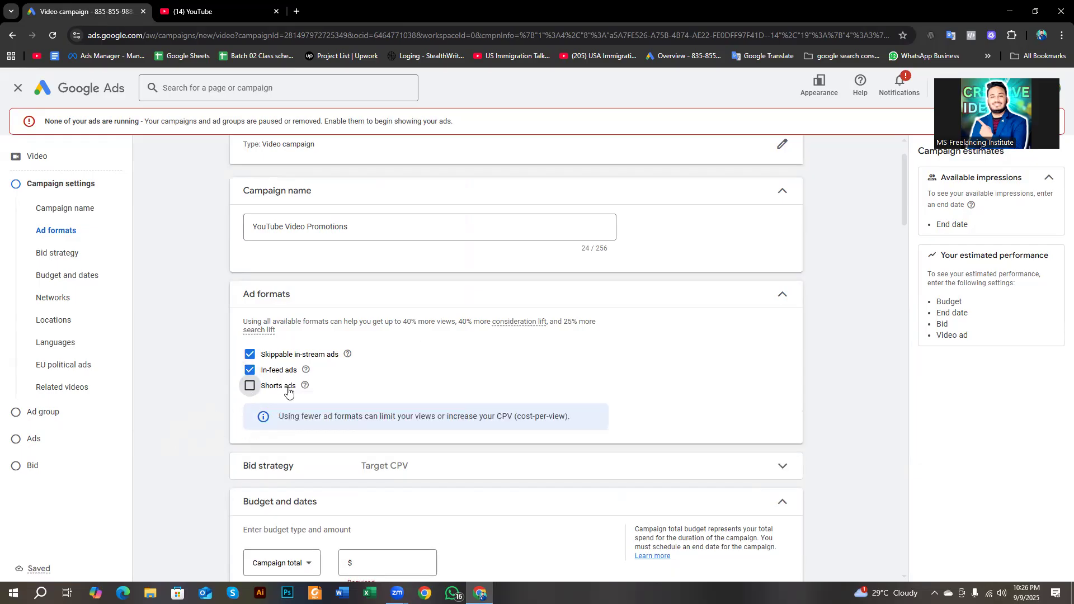
{"action": "left_click", "coordinate": [250, 386]}
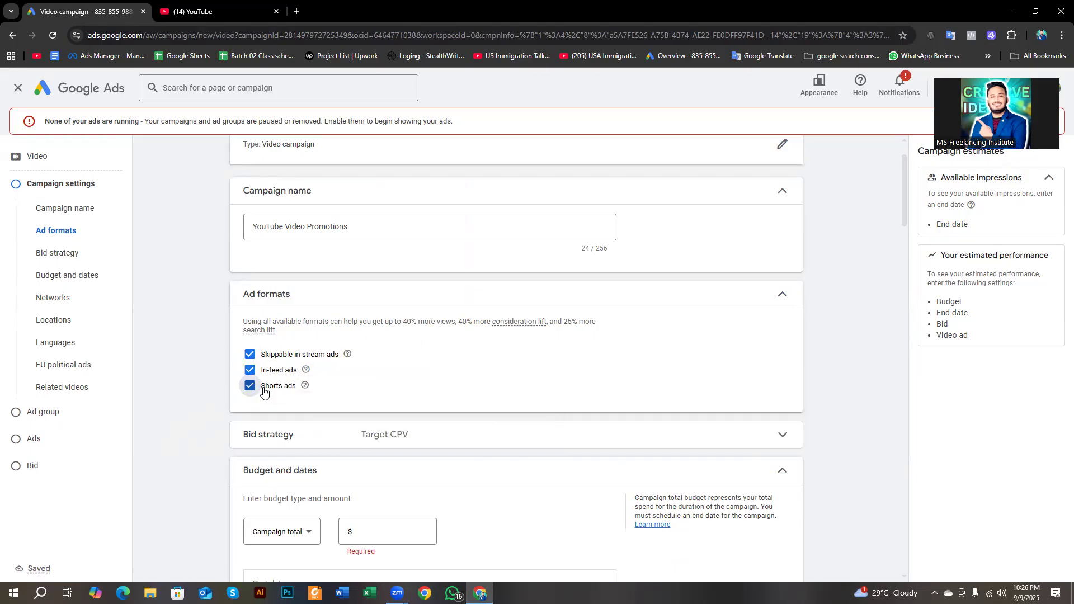
{"action": "mouse_move", "coordinate": [346, 357]}
{"action": "mouse_move", "coordinate": [307, 372]}
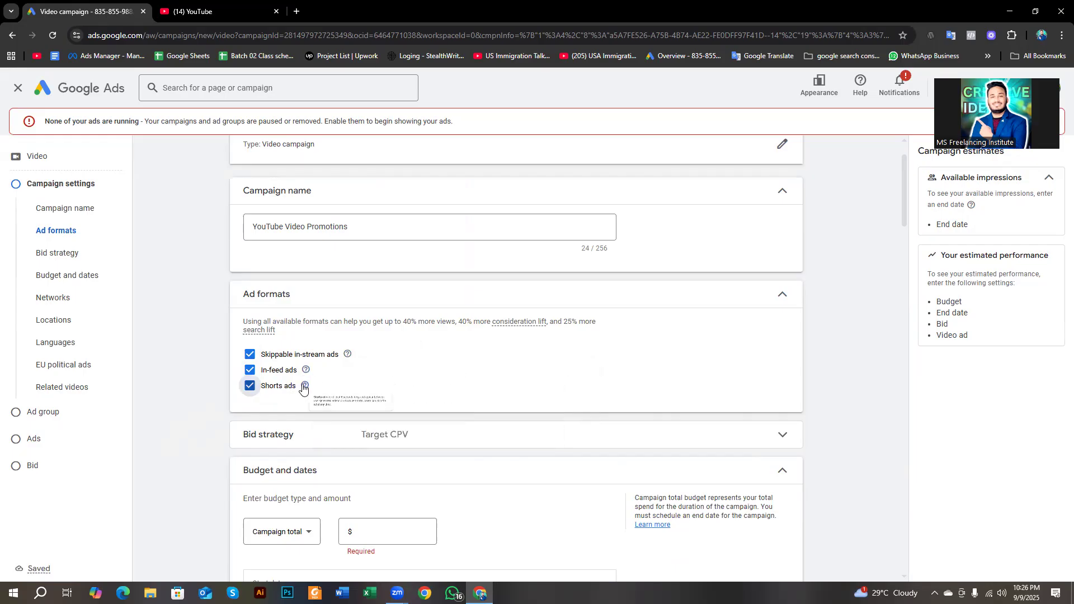
Expand the Bid strategy section to view the bidding method available for this campaign
{"action": "scroll", "coordinate": [171, 403], "scroll_direction": "down", "scroll_amount": 2}
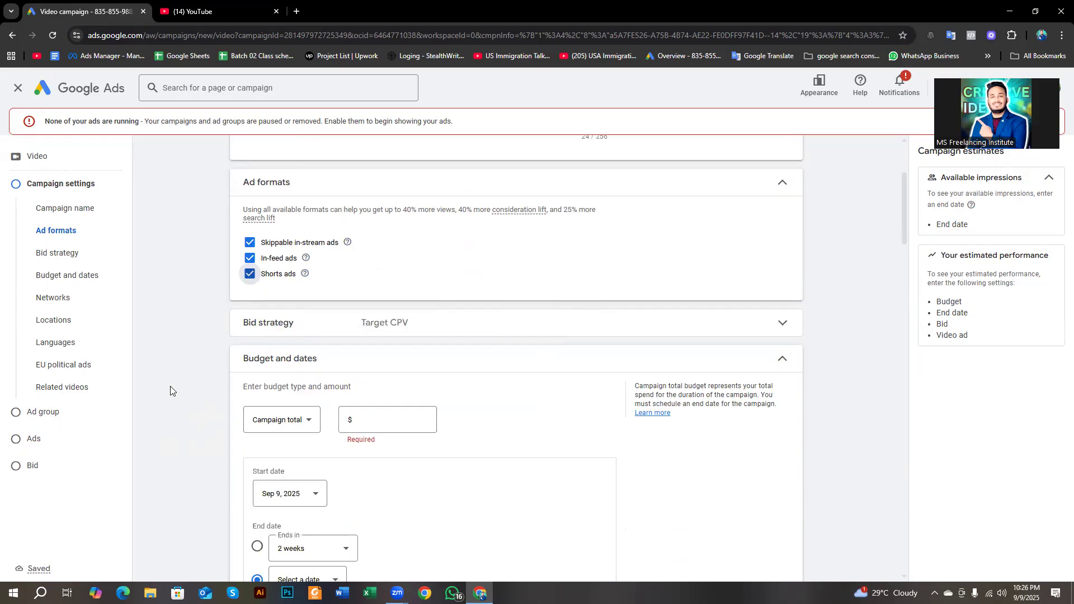
{"action": "left_click", "coordinate": [297, 333]}
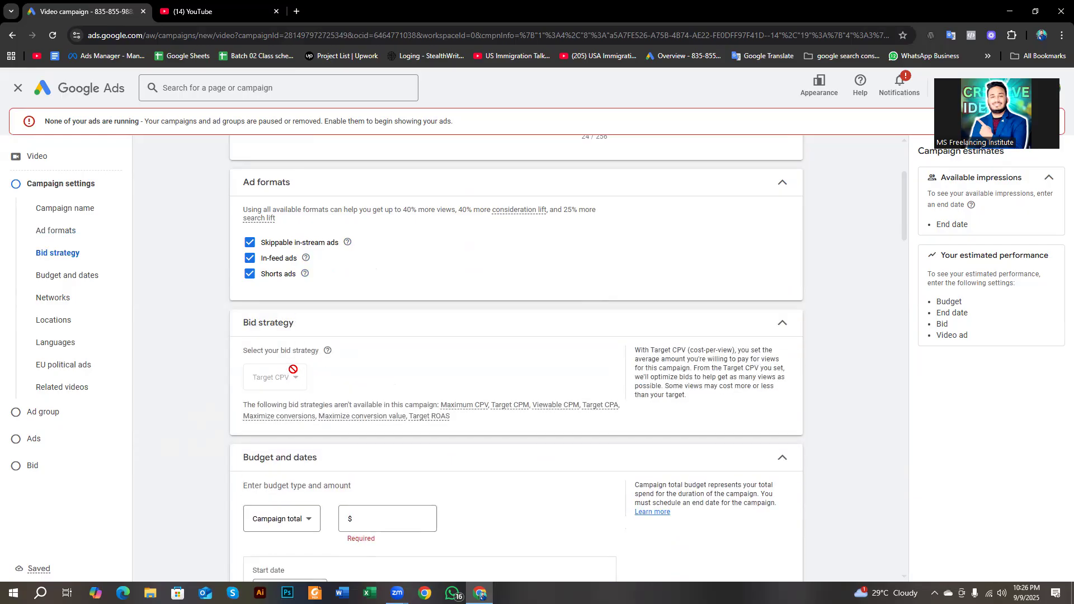
{"action": "scroll", "coordinate": [291, 376], "scroll_direction": "down", "scroll_amount": 2}
Highlight the Budget and dates heading, reopen its section and view the available budget types
{"action": "left_click_drag", "start_coordinate": [255, 345], "coordinate": [329, 346]}
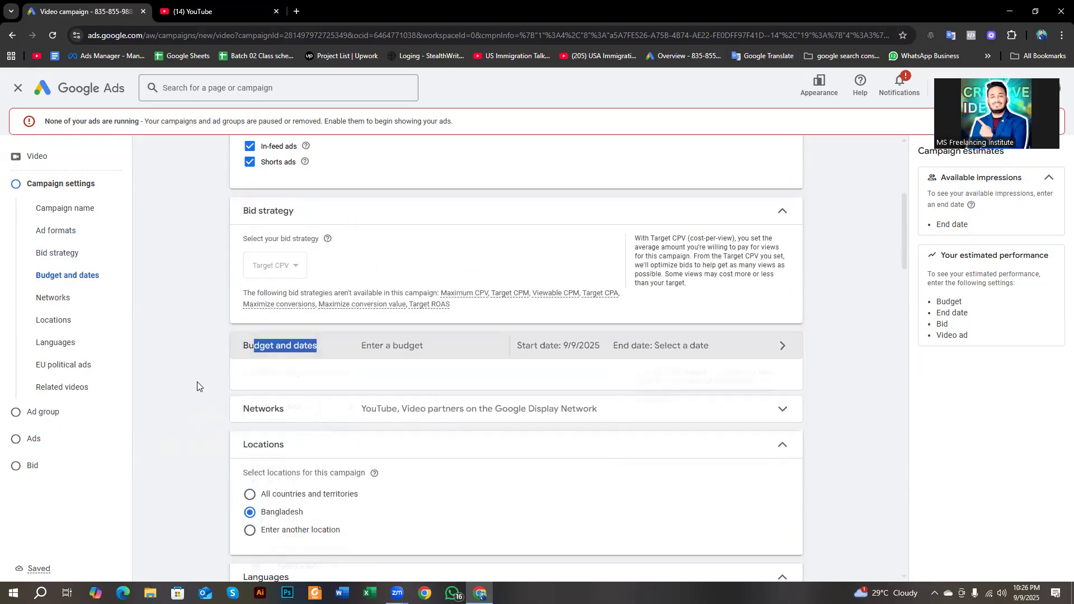
{"action": "scroll", "coordinate": [200, 384], "scroll_direction": "down", "scroll_amount": 3}
{"action": "left_click", "coordinate": [267, 187]}
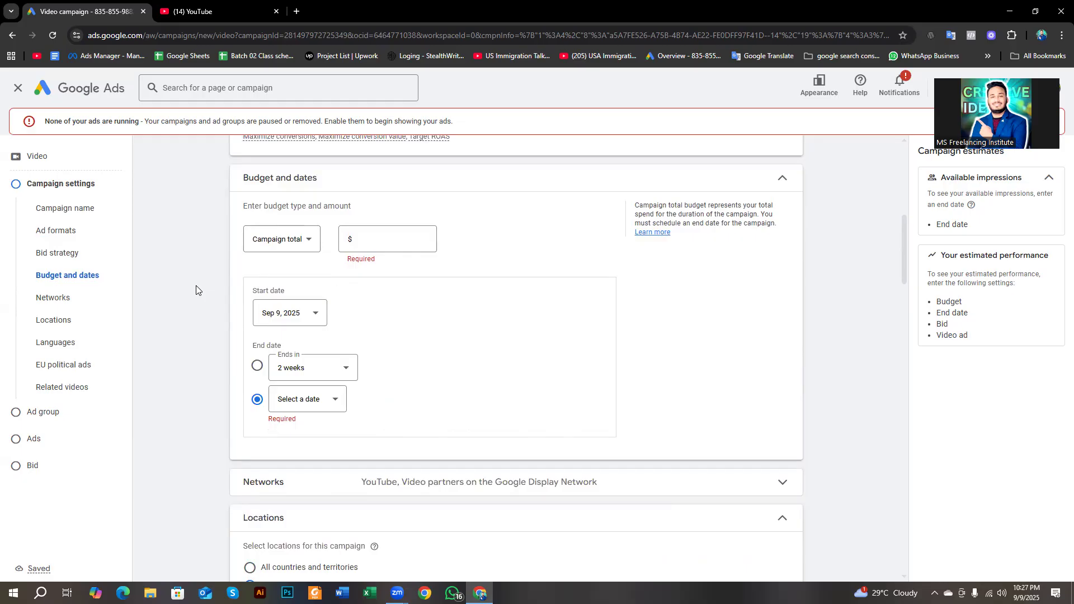
{"action": "left_click", "coordinate": [274, 240]}
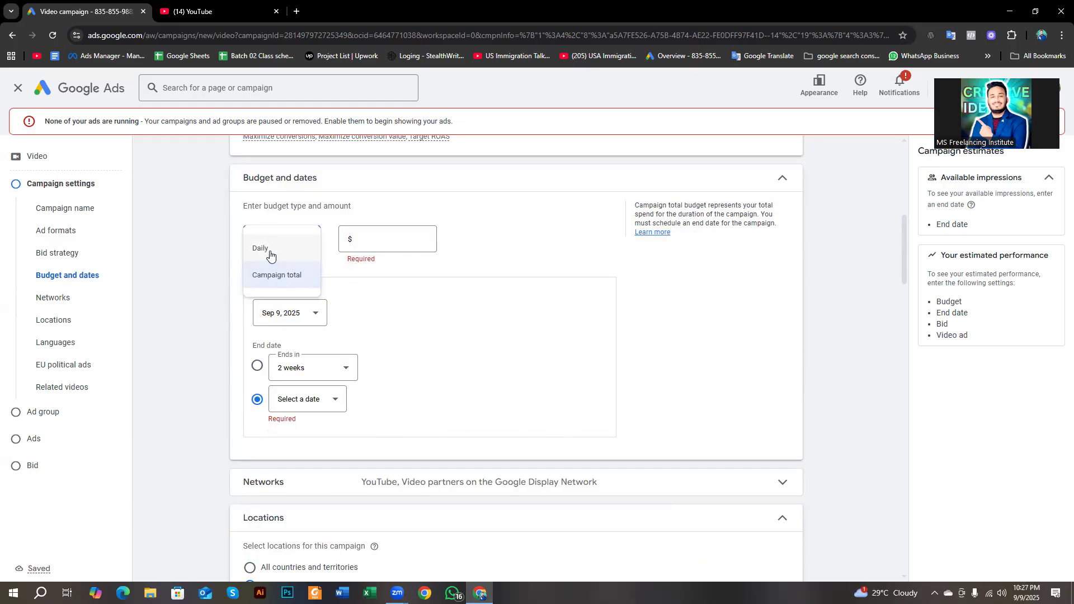
{"action": "left_click", "coordinate": [223, 305]}
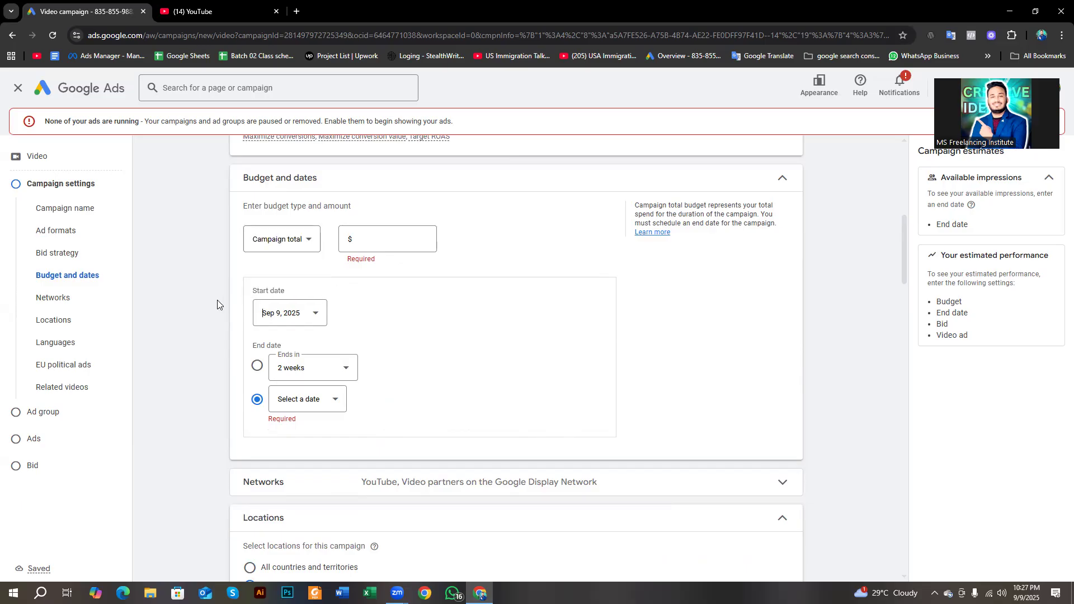
Change the budget type to Daily and set the amount to $10
{"action": "left_click", "coordinate": [252, 241]}
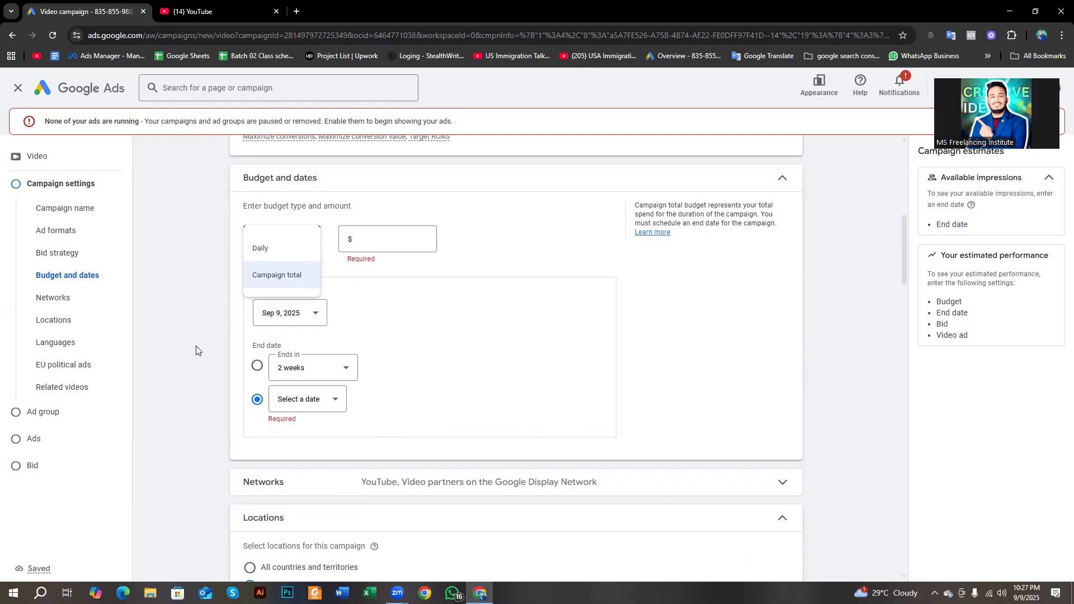
{"action": "left_click", "coordinate": [289, 249]}
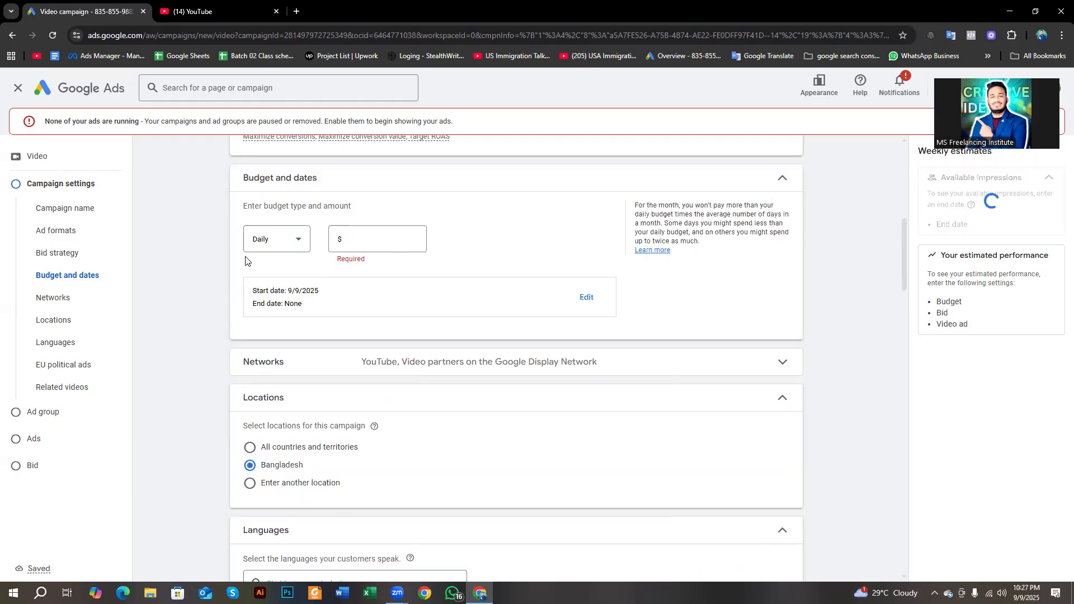
{"action": "left_click", "coordinate": [355, 249]}
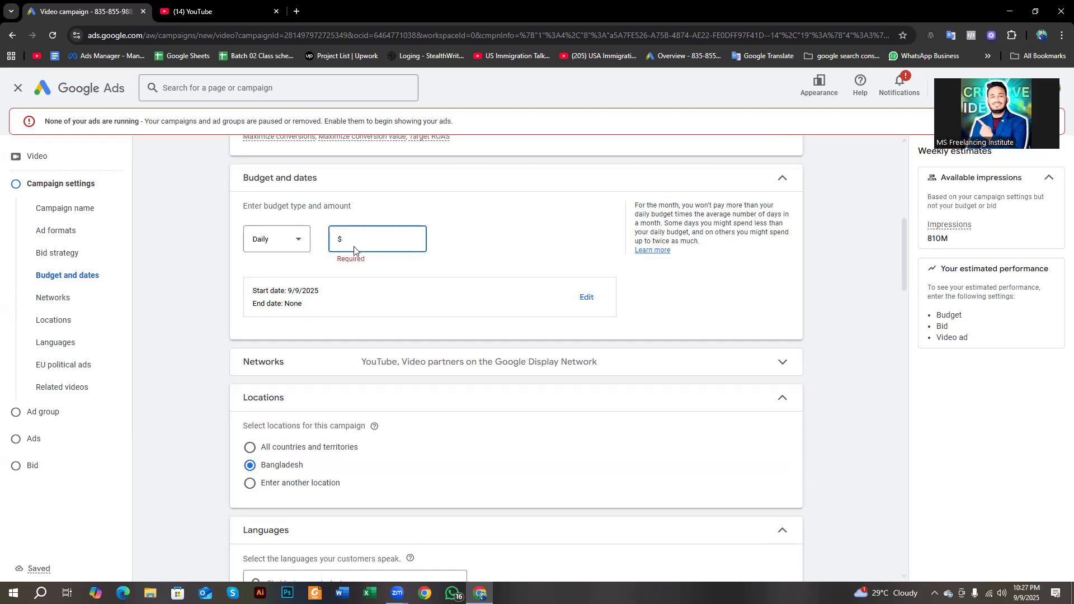
{"action": "type", "text": "10"}
{"action": "left_click", "coordinate": [240, 250]}
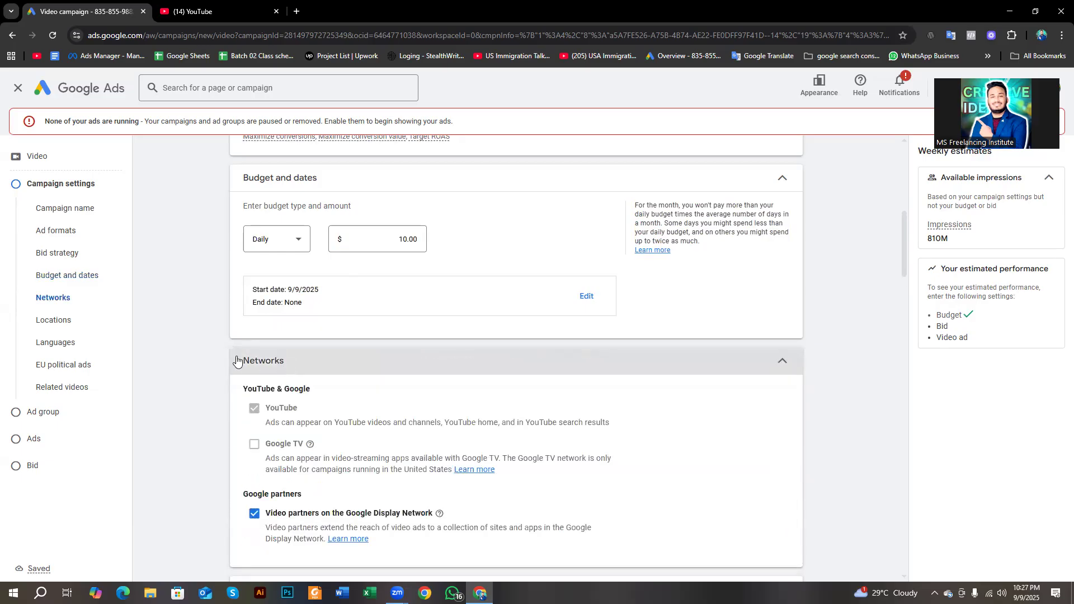
Review the YouTube and Google TV network options and highlight the Google partners heading
{"action": "scroll", "coordinate": [274, 363], "scroll_direction": "down", "scroll_amount": 2}
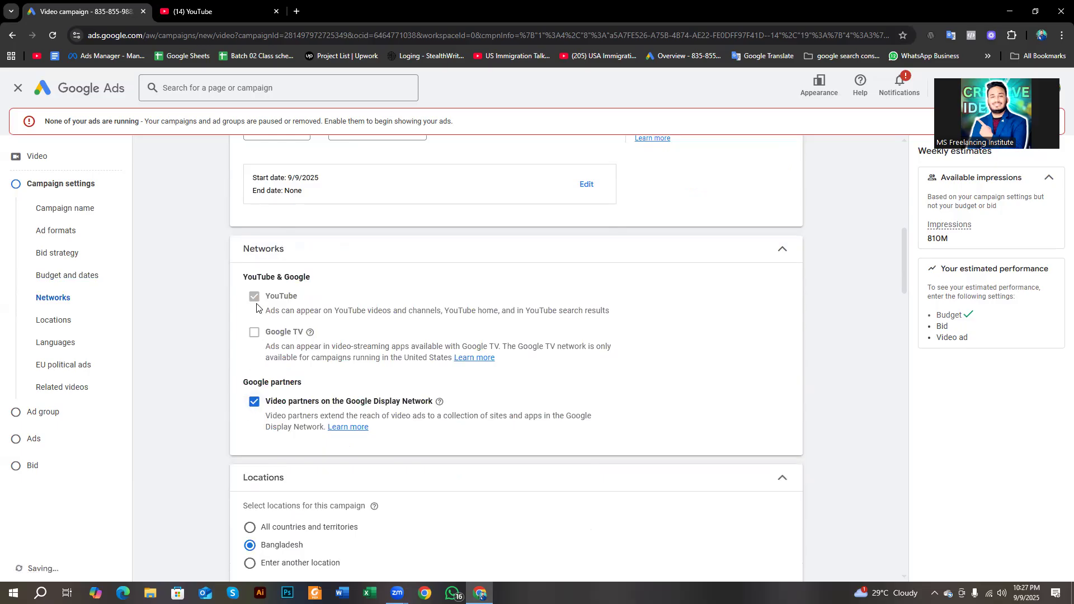
{"action": "mouse_move", "coordinate": [255, 332]}
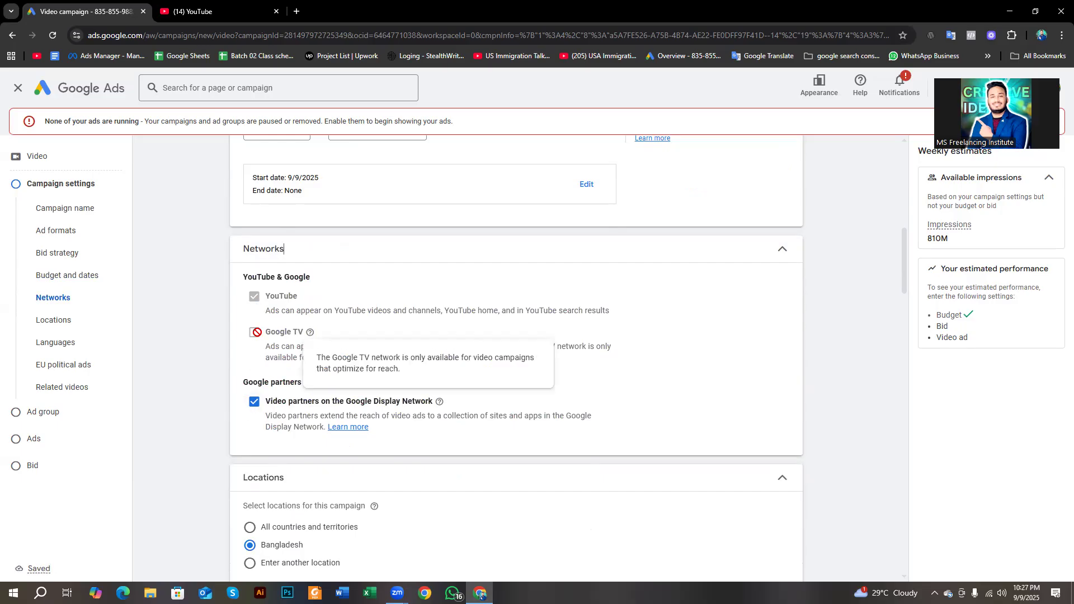
{"action": "left_click_drag", "start_coordinate": [242, 382], "coordinate": [302, 382]}
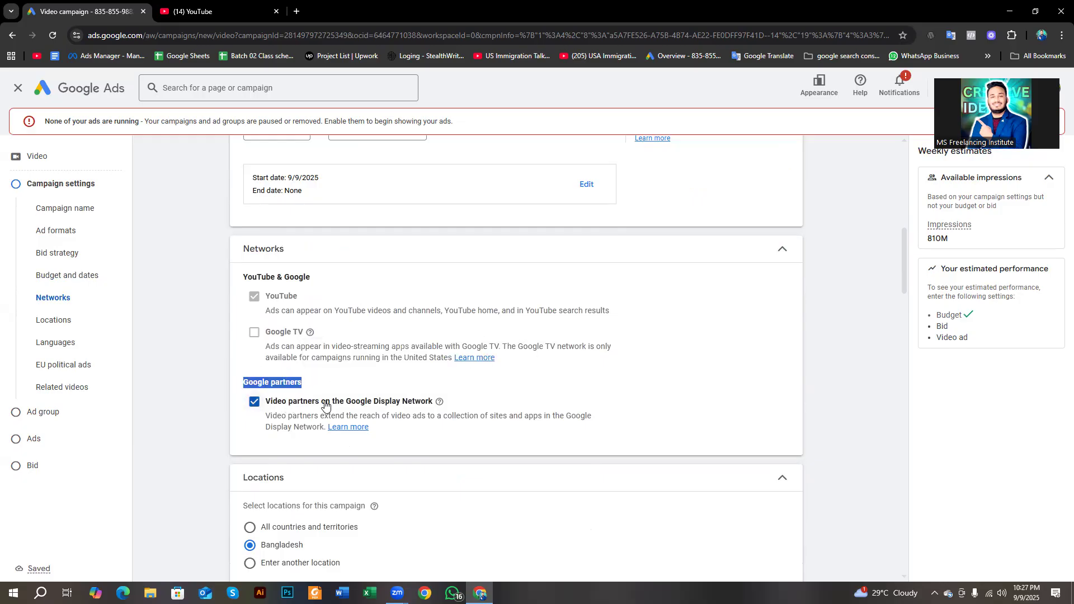
{"action": "left_click", "coordinate": [514, 384]}
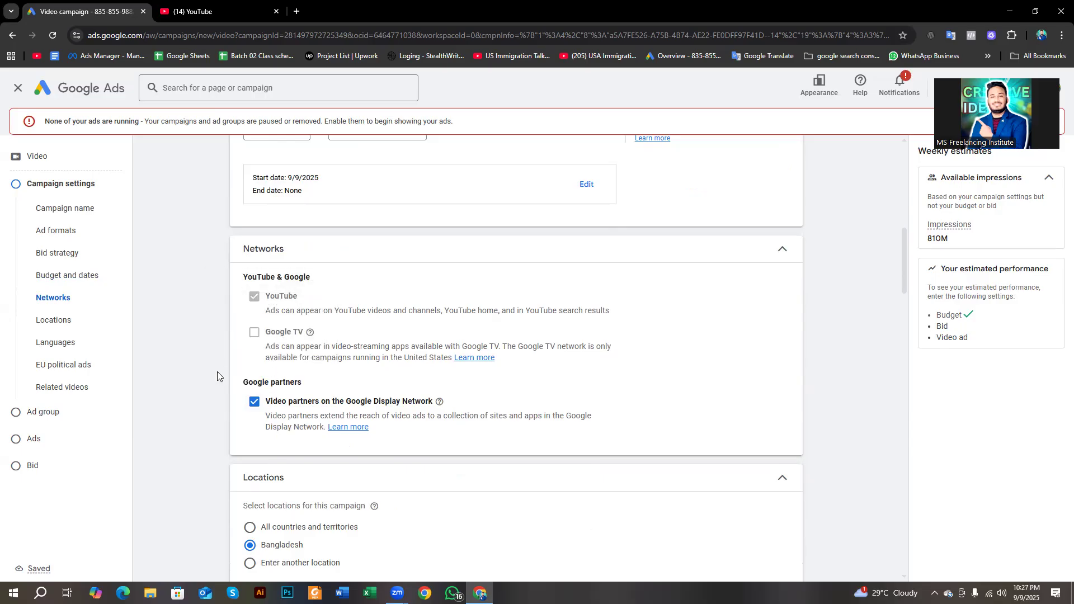
Exclude Video partners on the Google Display Network and recheck the selected ad formats
{"action": "left_click", "coordinate": [255, 403]}
{"action": "scroll", "coordinate": [270, 301], "scroll_direction": "up", "scroll_amount": 1}
{"action": "scroll", "coordinate": [269, 301], "scroll_direction": "up", "scroll_amount": 4}
{"action": "scroll", "coordinate": [268, 307], "scroll_direction": "up", "scroll_amount": 2}
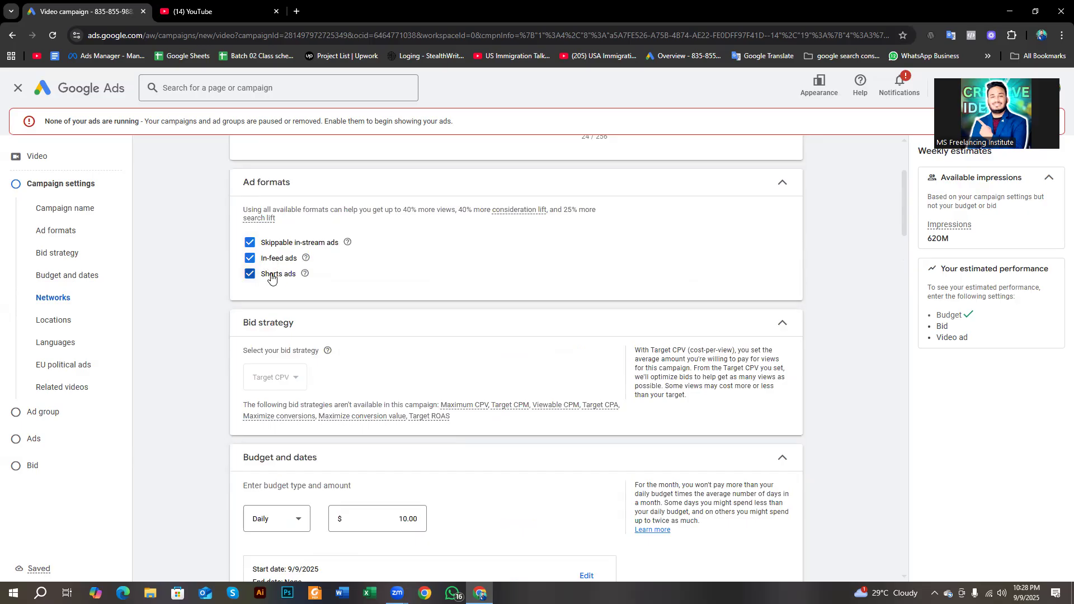
{"action": "scroll", "coordinate": [271, 278], "scroll_direction": "down", "scroll_amount": 7}
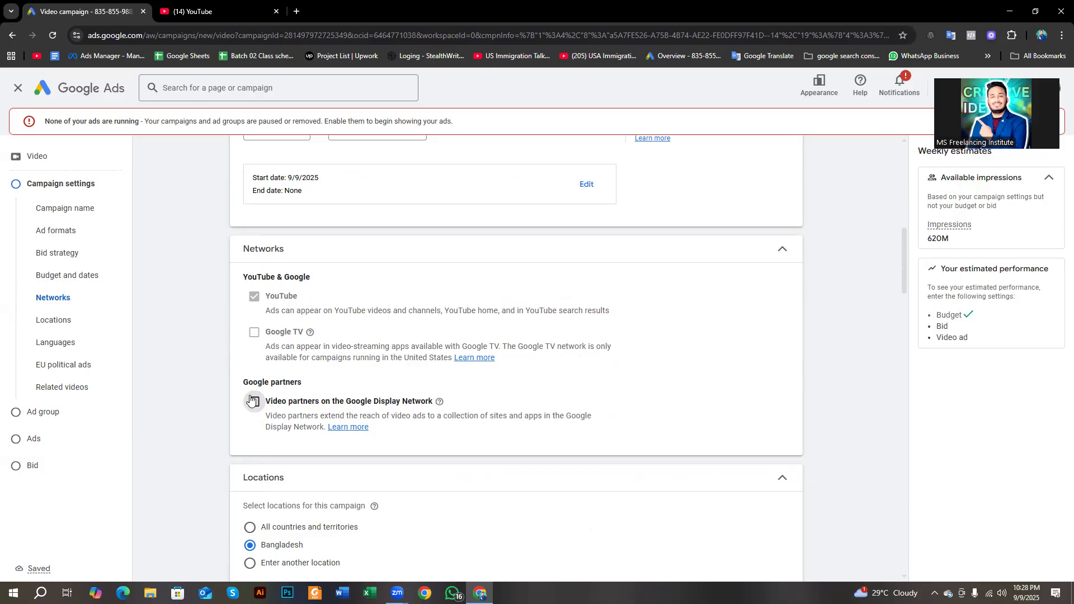
Highlight and reopen the Locations section, try the option for entering another location, and return the selection to Bangladesh
{"action": "scroll", "coordinate": [250, 401], "scroll_direction": "down", "scroll_amount": 2}
{"action": "left_click_drag", "start_coordinate": [283, 371], "coordinate": [241, 367]}
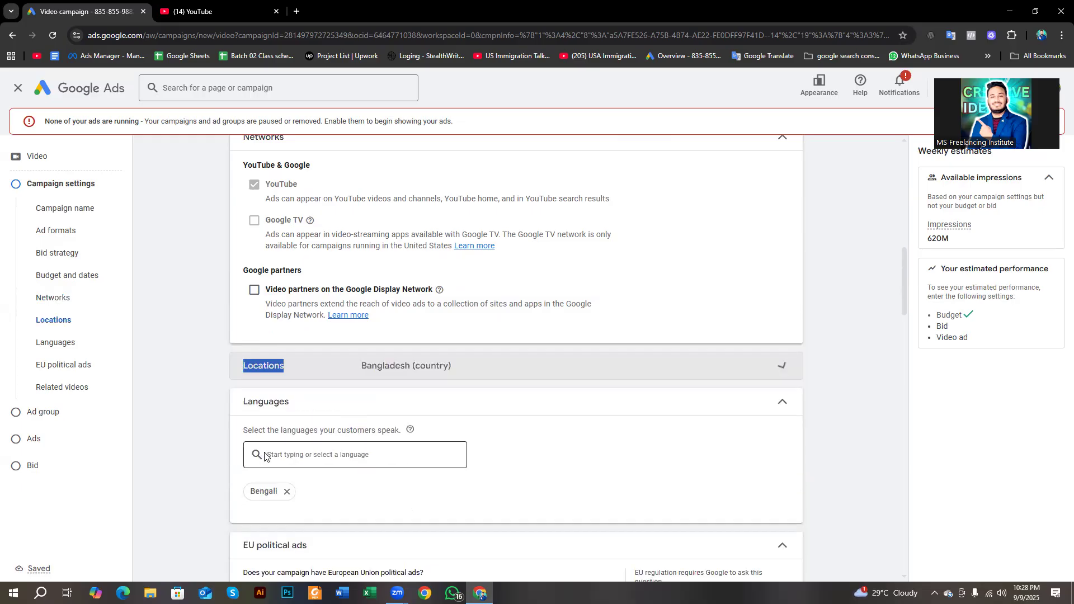
{"action": "left_click", "coordinate": [273, 369]}
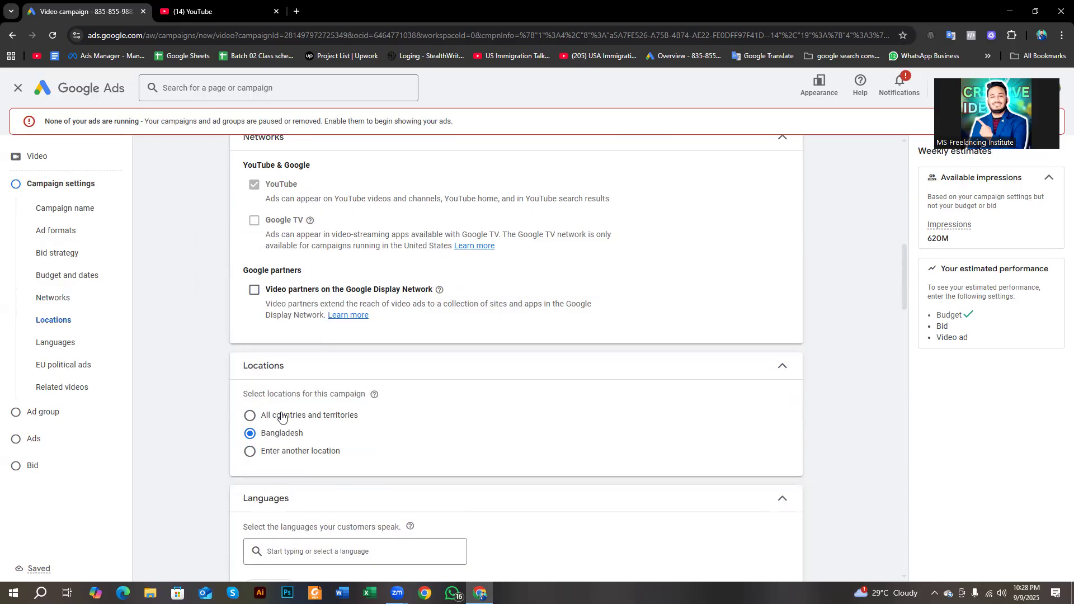
{"action": "left_click", "coordinate": [260, 459]}
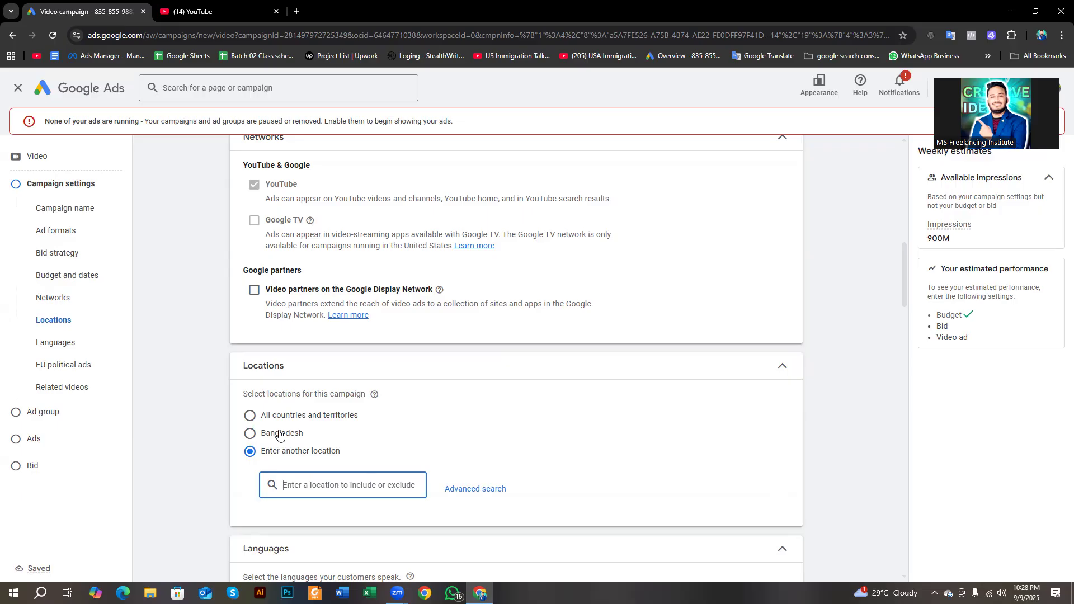
{"action": "left_click", "coordinate": [279, 435]}
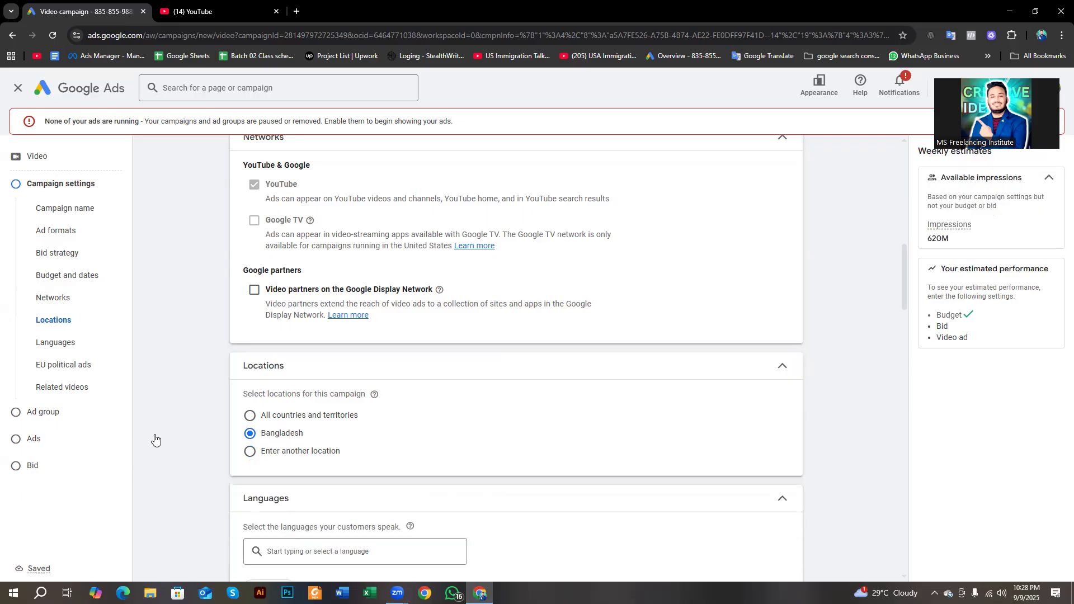
Look through the list of customer languages and close it with Bengali still selected
{"action": "scroll", "coordinate": [240, 439], "scroll_direction": "down", "scroll_amount": 3}
{"action": "left_click", "coordinate": [260, 381]}
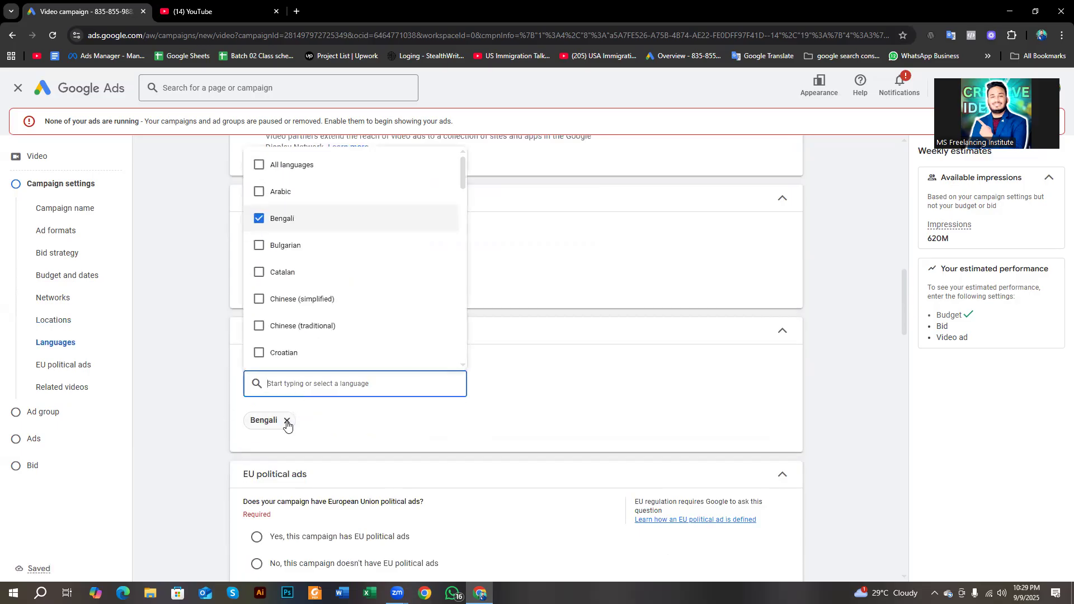
{"action": "left_click", "coordinate": [221, 424]}
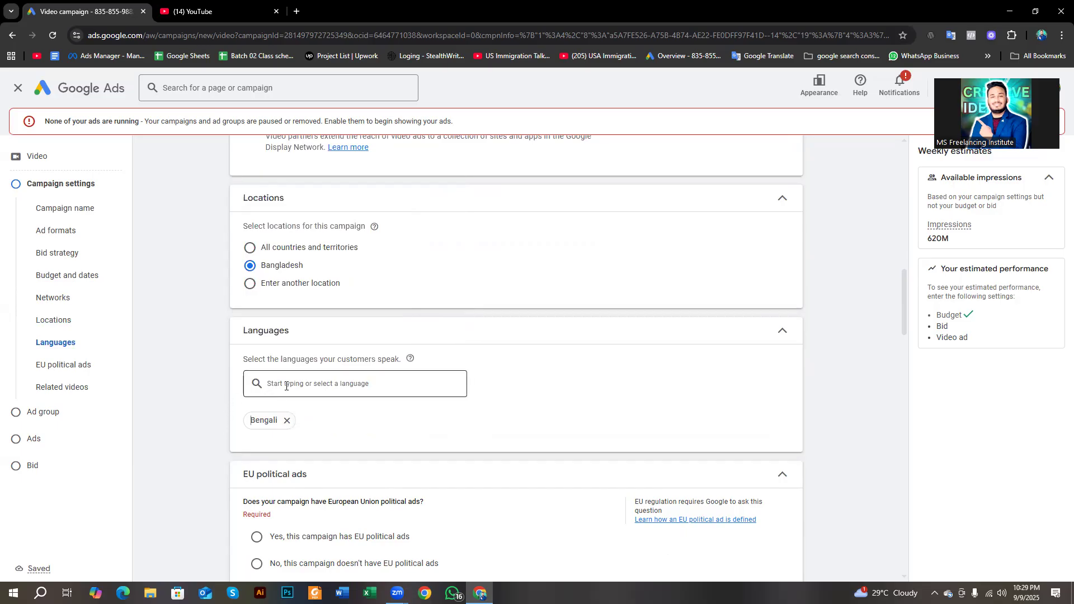
{"action": "scroll", "coordinate": [235, 406], "scroll_direction": "down", "scroll_amount": 2}
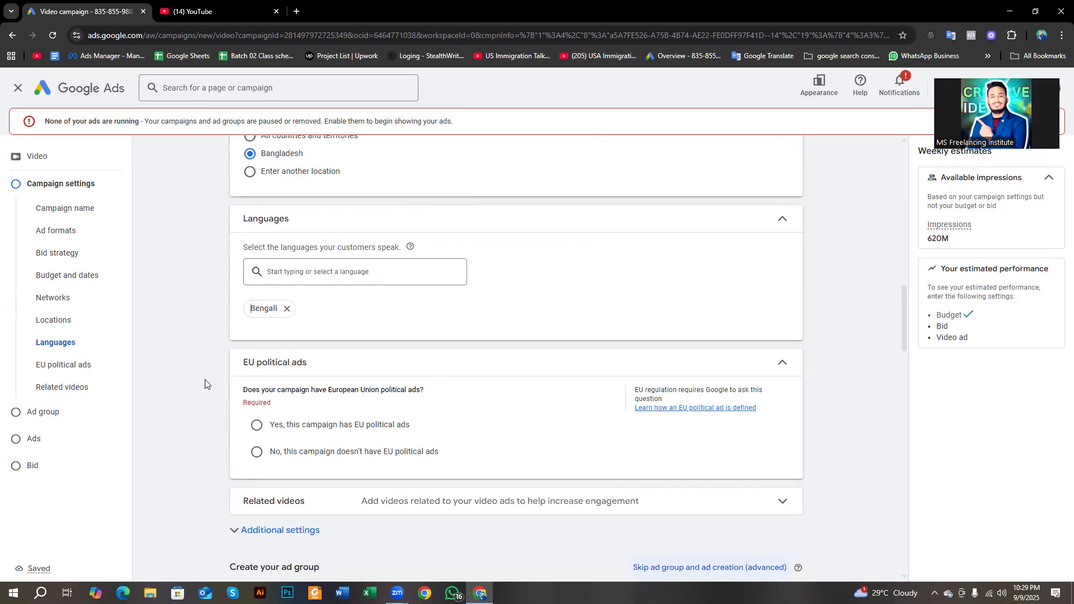
{"action": "left_click", "coordinate": [297, 280]}
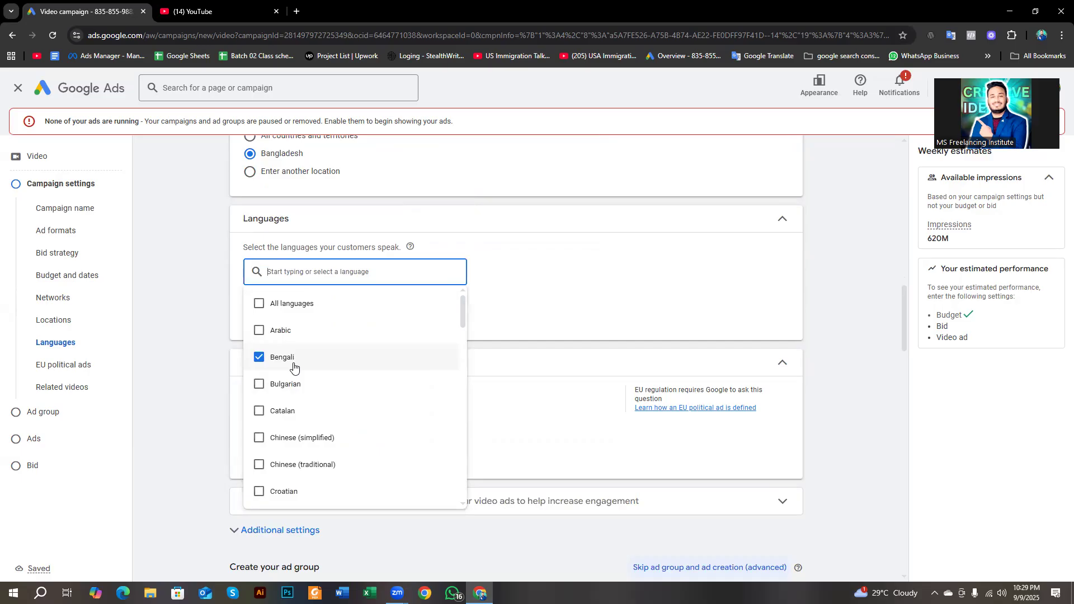
{"action": "left_click", "coordinate": [194, 362]}
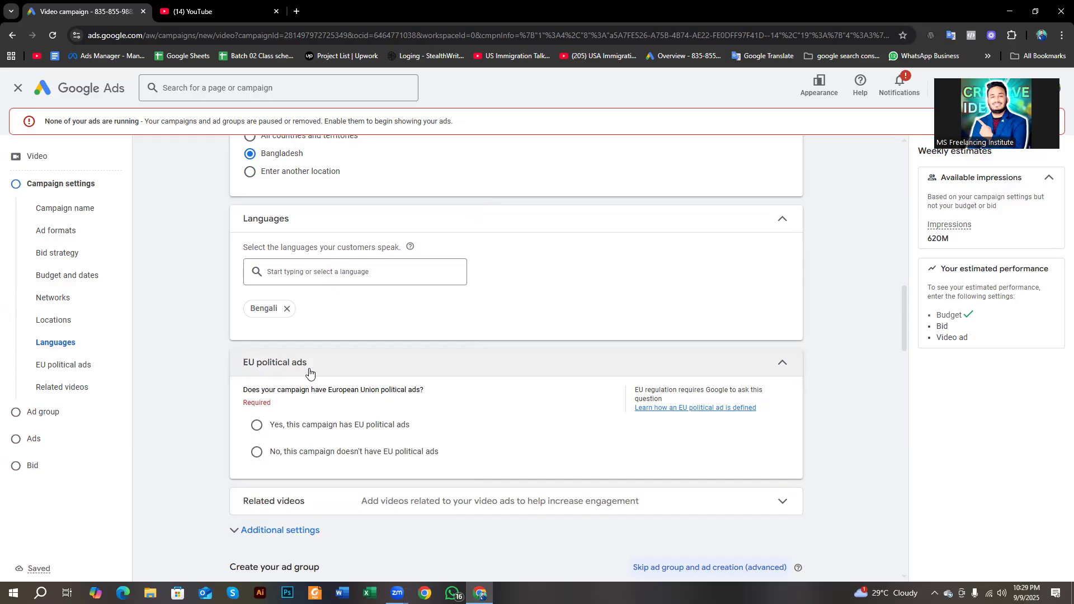
Declare that the campaign doesn't have EU political ads and expand the Related videos section
{"action": "left_click", "coordinate": [279, 456]}
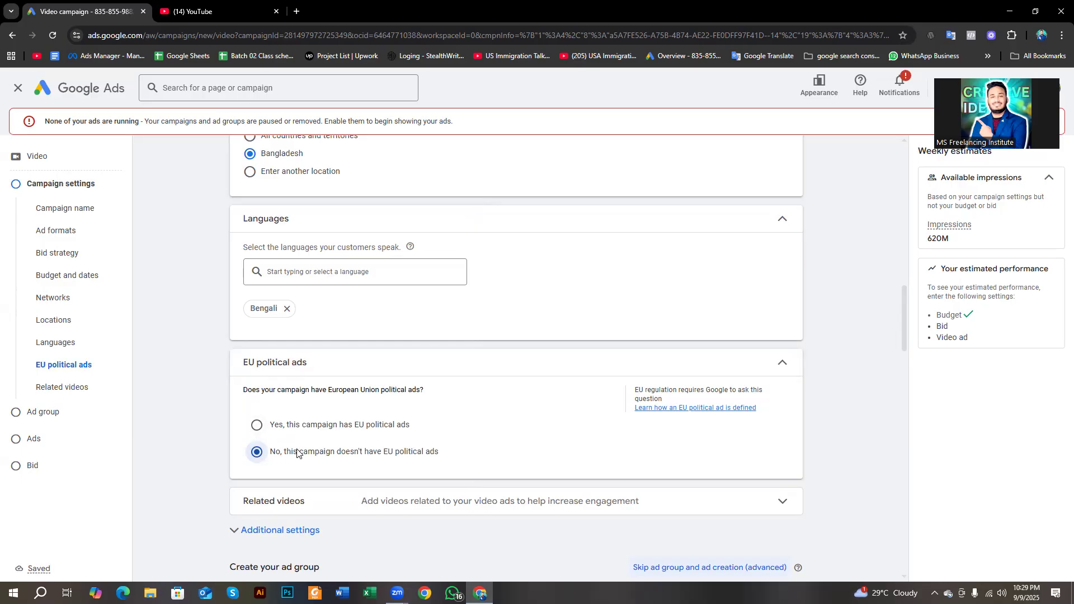
{"action": "left_click", "coordinate": [283, 501]}
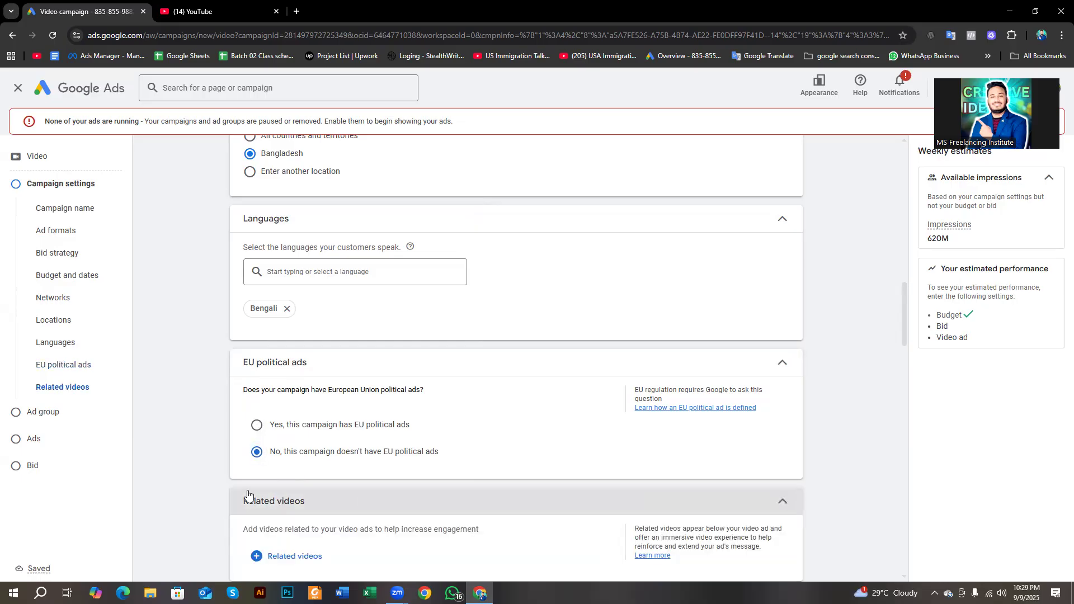
{"action": "scroll", "coordinate": [241, 425], "scroll_direction": "down", "scroll_amount": 3}
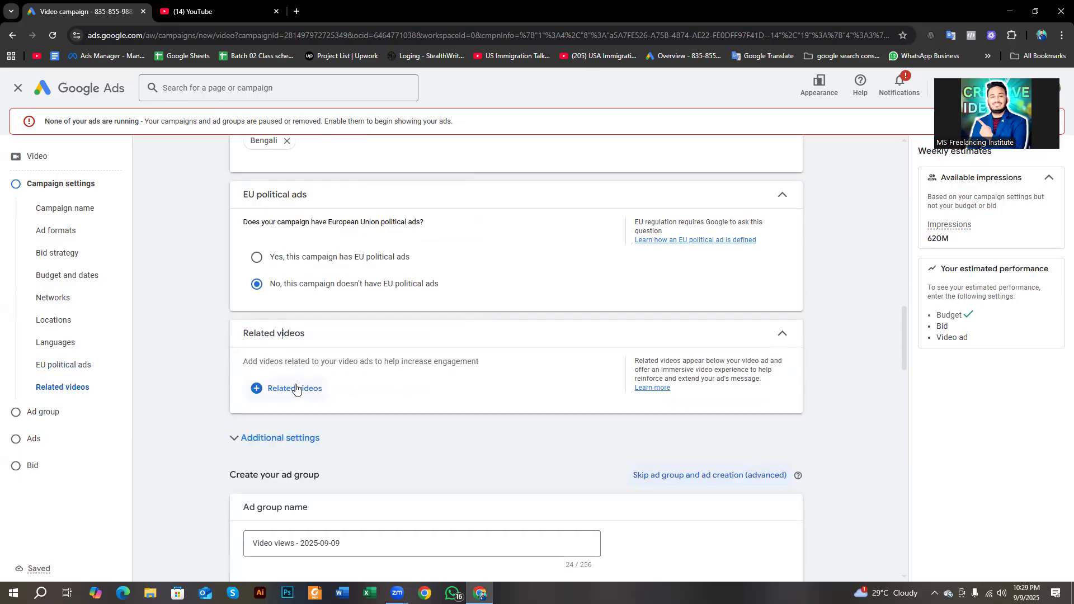
Switch to YouTube, open the Google Ads Part 2 video, skip to about 12:45 and pause it to examine the watch page
{"action": "left_click", "coordinate": [214, 2]}
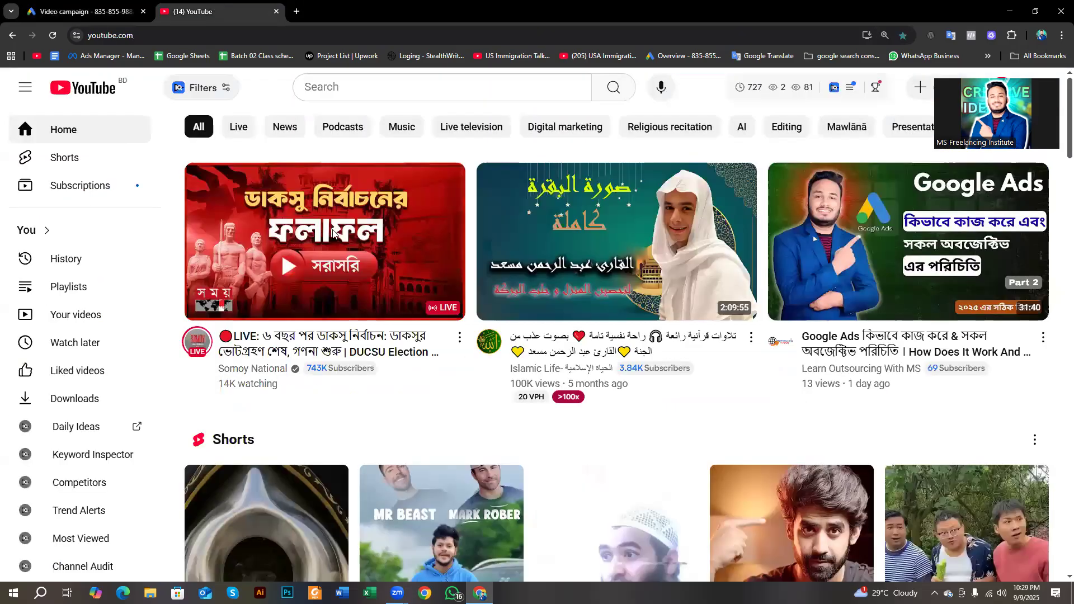
{"action": "left_click", "coordinate": [881, 247]}
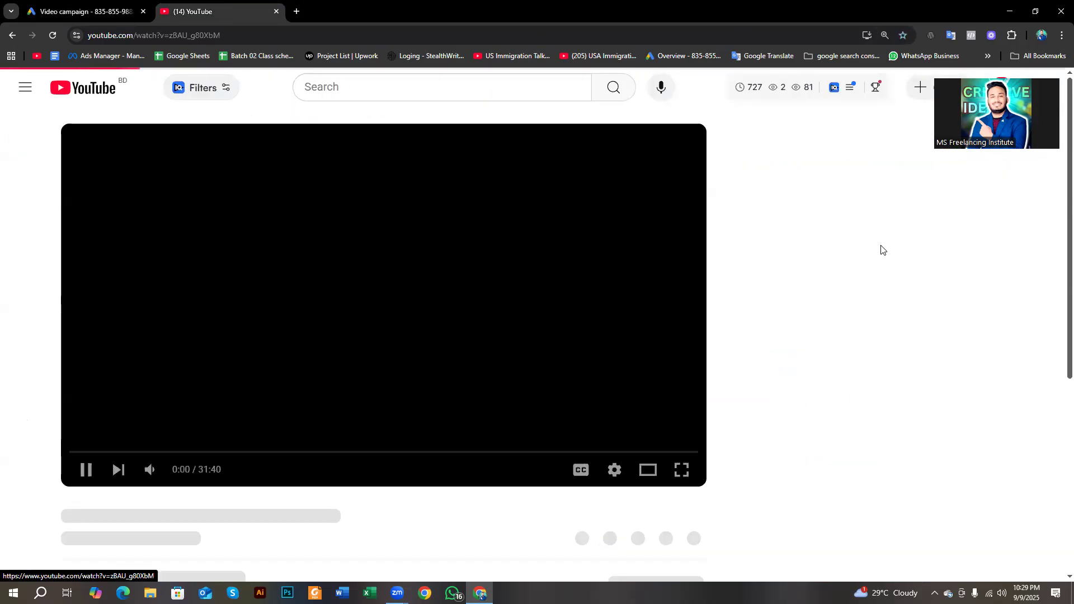
{"action": "left_click", "coordinate": [370, 263]}
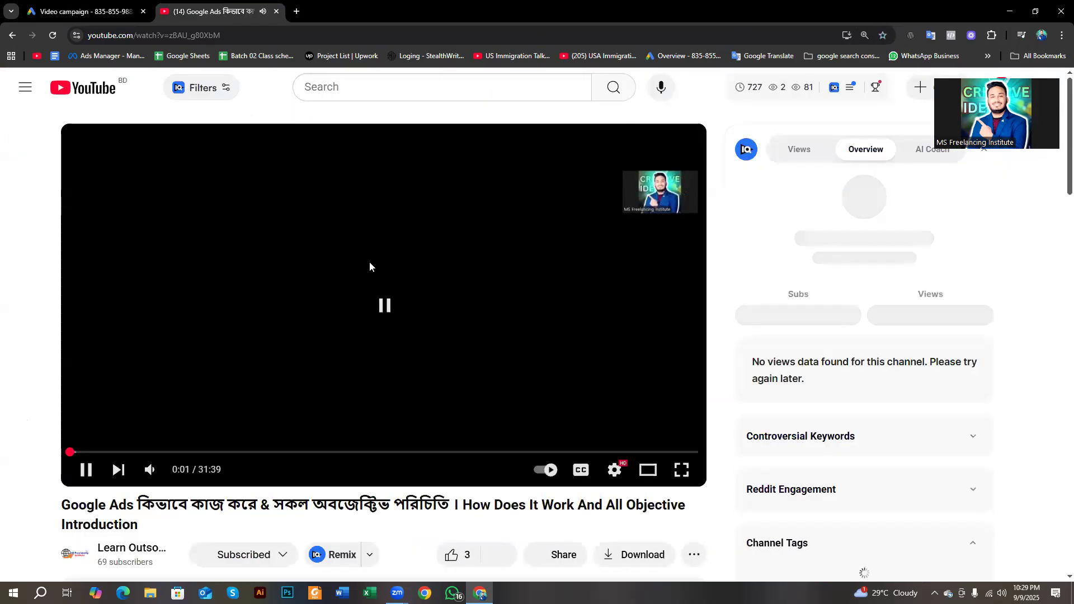
{"action": "scroll", "coordinate": [370, 294], "scroll_direction": "down", "scroll_amount": 4}
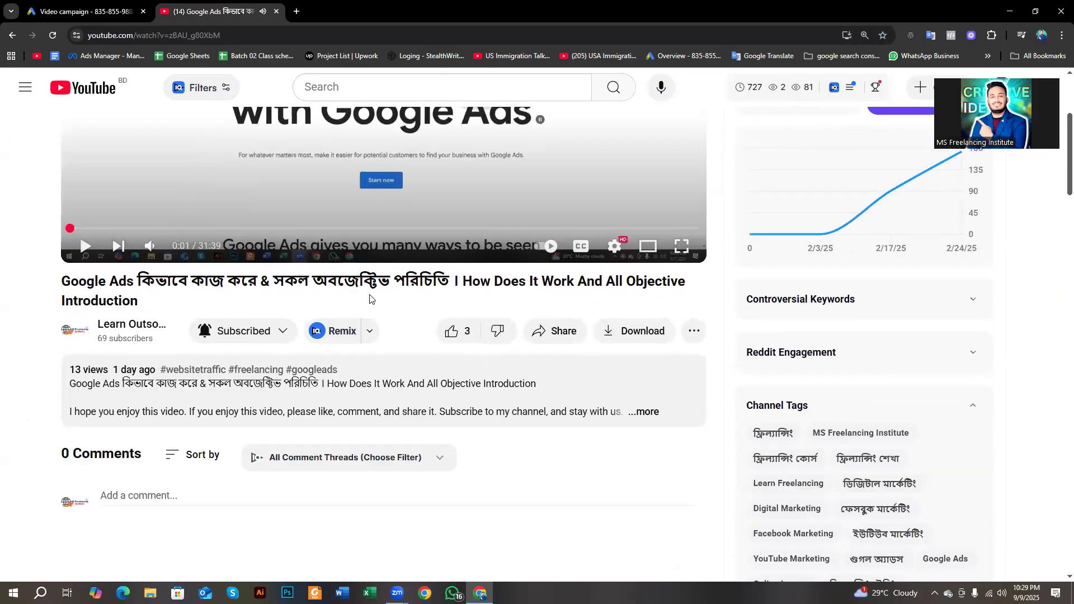
{"action": "scroll", "coordinate": [370, 298], "scroll_direction": "up", "scroll_amount": 2}
{"action": "left_click", "coordinate": [372, 248]}
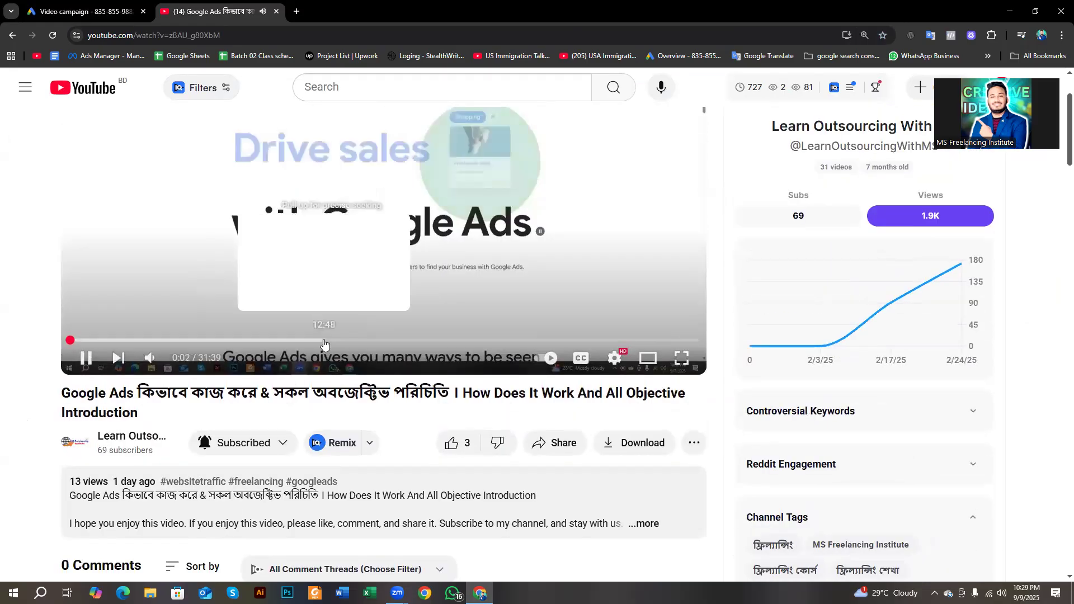
{"action": "left_click", "coordinate": [323, 340]}
{"action": "left_click", "coordinate": [392, 235]}
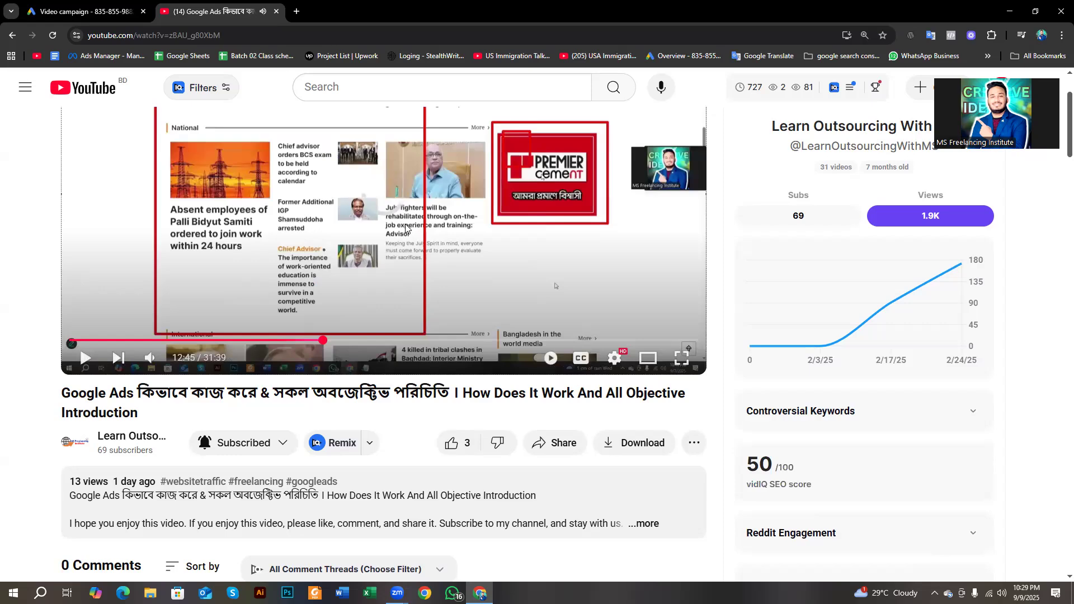
{"action": "scroll", "coordinate": [422, 392], "scroll_direction": "down", "scroll_amount": 4}
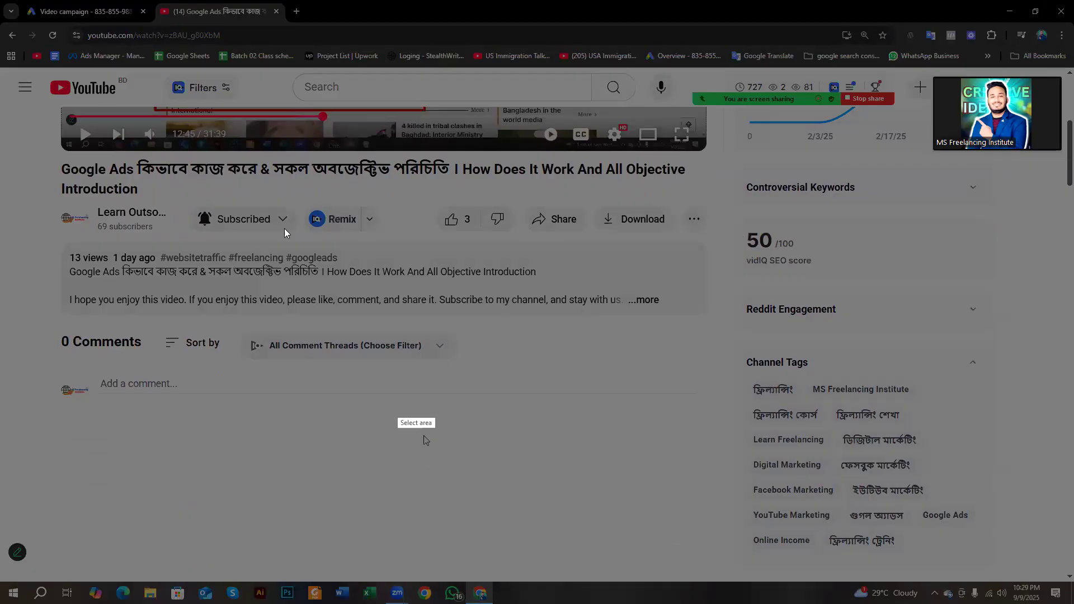
Capture the full screen, outline the player area and the spots for related videos below it with red rectangles, and discard the capture
{"action": "left_click_drag", "start_coordinate": [1, 1], "coordinate": [1073, 603]}
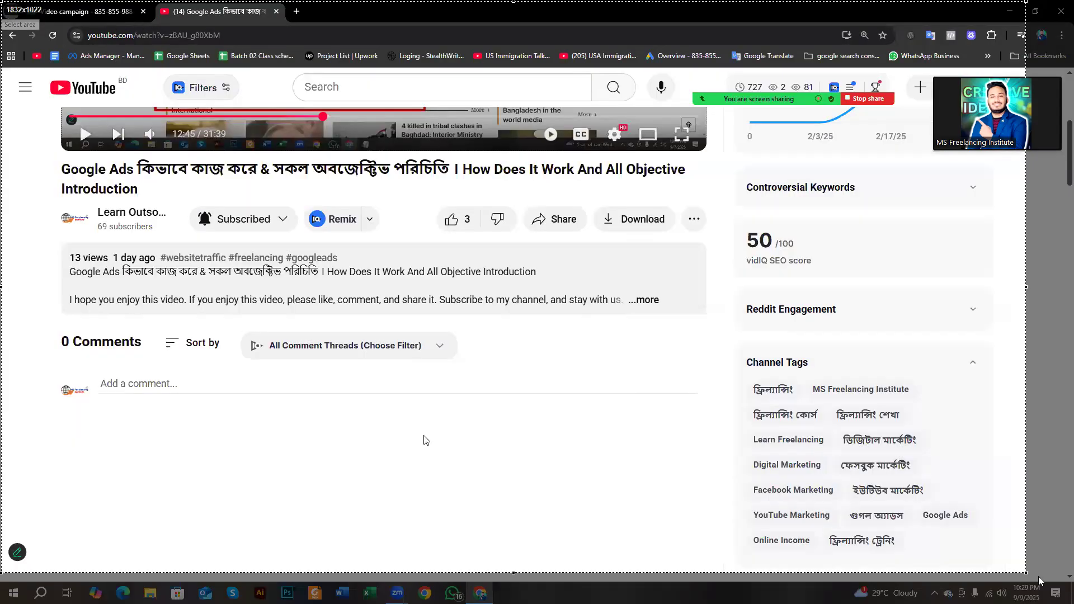
{"action": "left_click", "coordinate": [945, 536]}
{"action": "left_click_drag", "start_coordinate": [247, 98], "coordinate": [582, 190]}
{"action": "left_click_drag", "start_coordinate": [442, 239], "coordinate": [814, 594]}
{"action": "left_click_drag", "start_coordinate": [484, 258], "coordinate": [682, 336]}
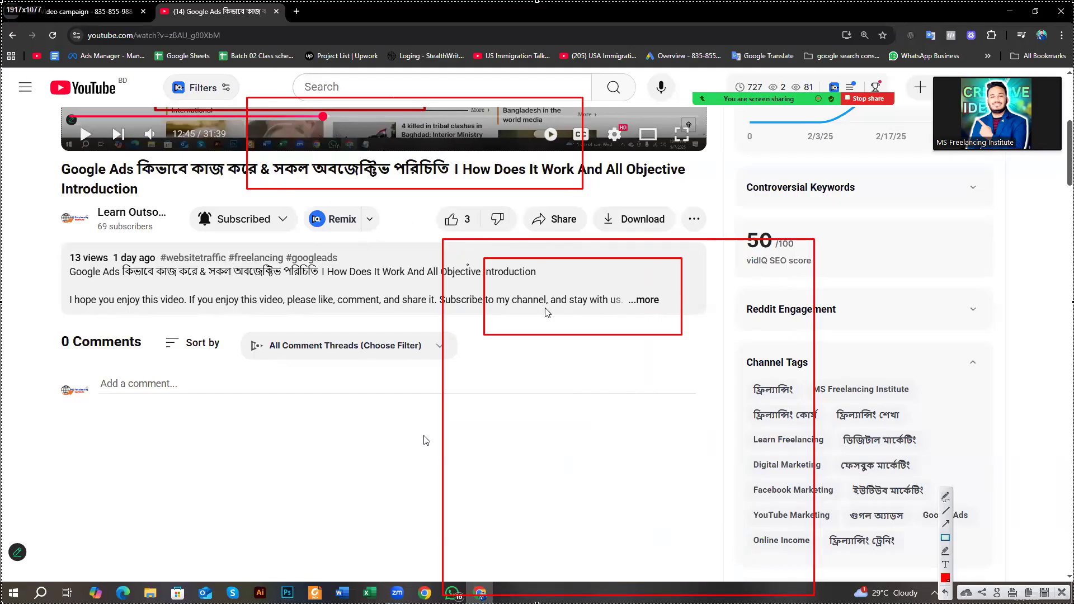
{"action": "left_click_drag", "start_coordinate": [495, 352], "coordinate": [796, 414]}
{"action": "left_click_drag", "start_coordinate": [520, 451], "coordinate": [679, 512]}
{"action": "left_click_drag", "start_coordinate": [826, 535], "coordinate": [865, 536]}
{"action": "left_click_drag", "start_coordinate": [549, 558], "coordinate": [849, 603]}
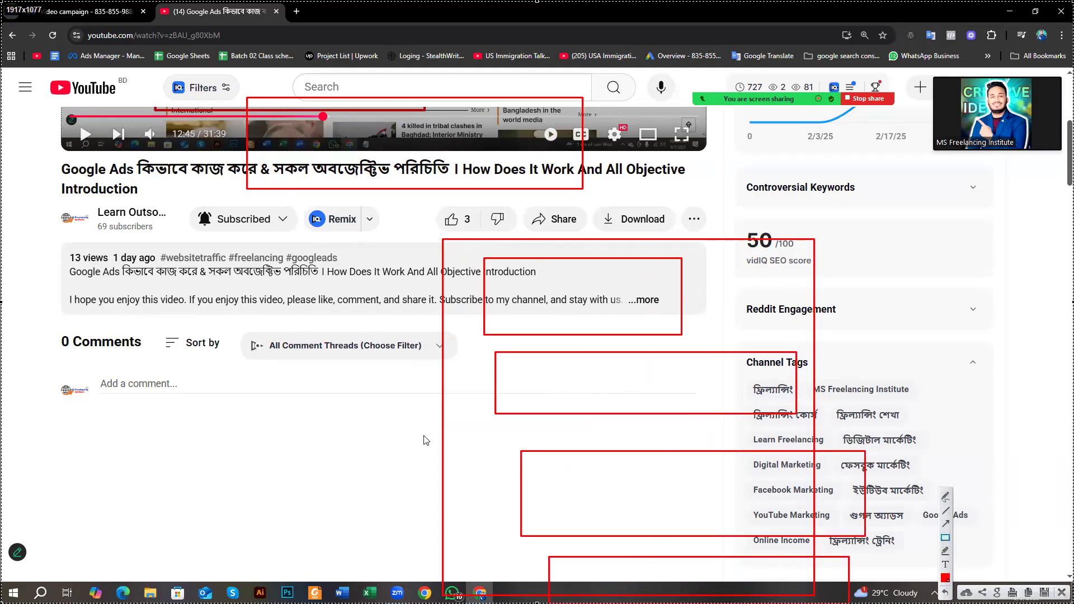
{"action": "right_click", "coordinate": [285, 350]}
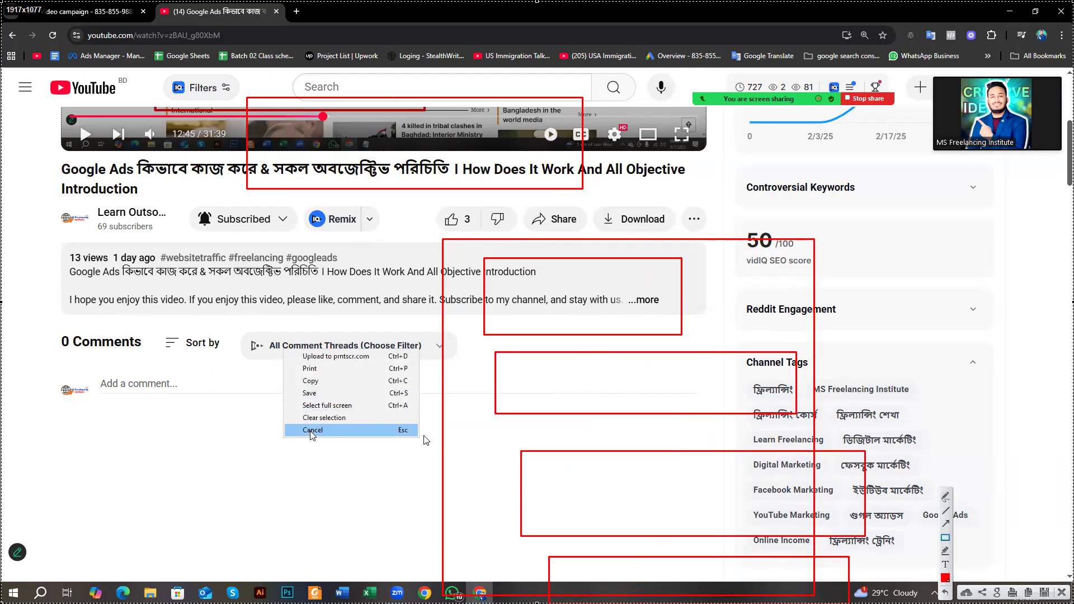
{"action": "left_click", "coordinate": [312, 431]}
Return to the Google Ads campaign, highlight the Related videos heading, and compare it once more with the YouTube watch page
{"action": "left_click", "coordinate": [75, 12]}
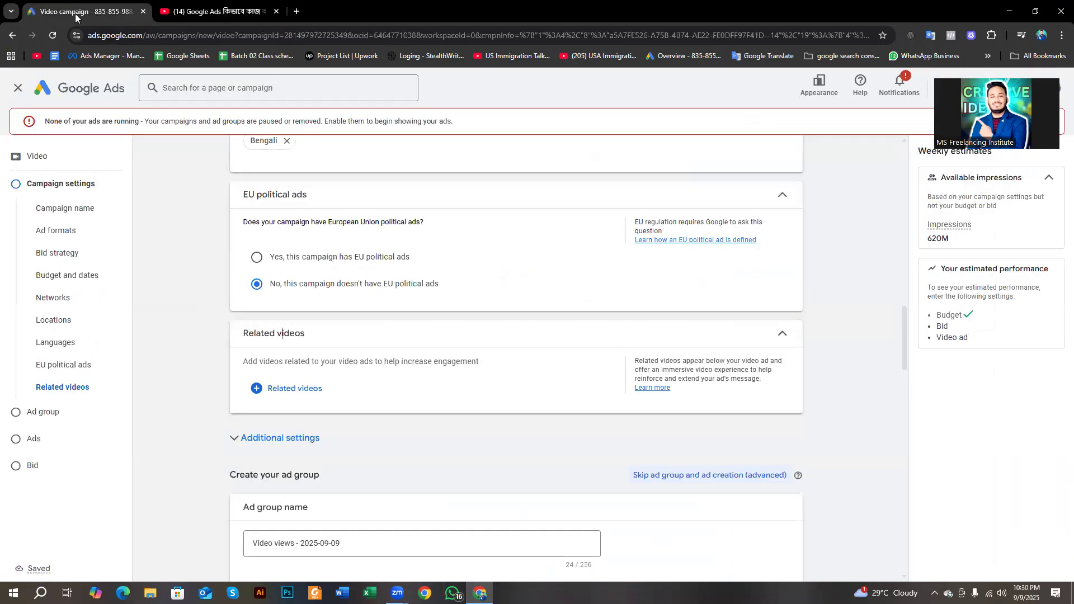
{"action": "left_click_drag", "start_coordinate": [241, 334], "coordinate": [305, 334]}
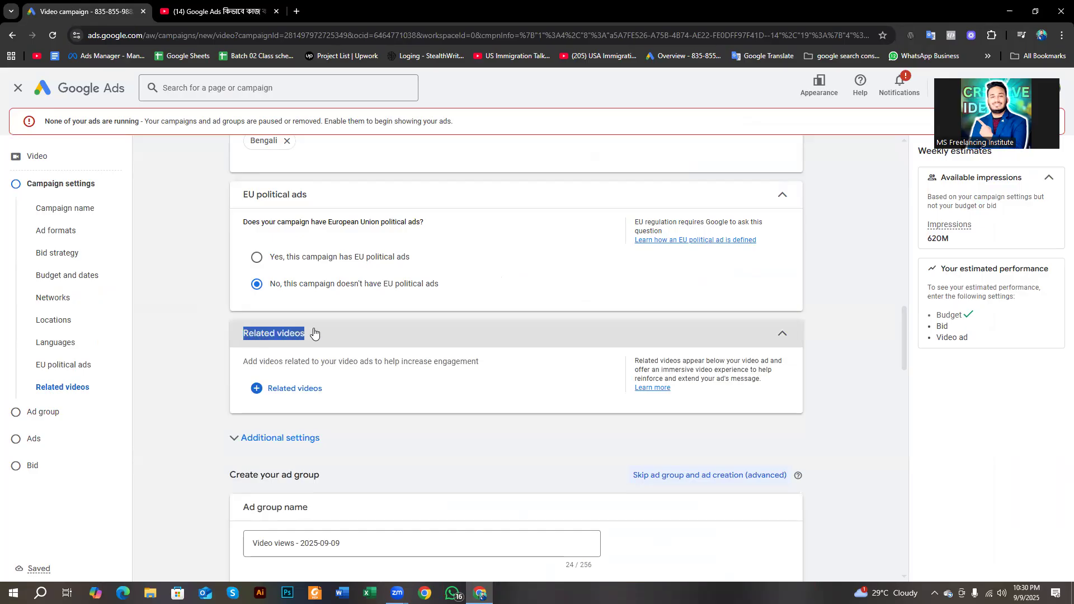
{"action": "left_click_drag", "start_coordinate": [215, 325], "coordinate": [214, 323]}
{"action": "left_click", "coordinate": [280, 337]}
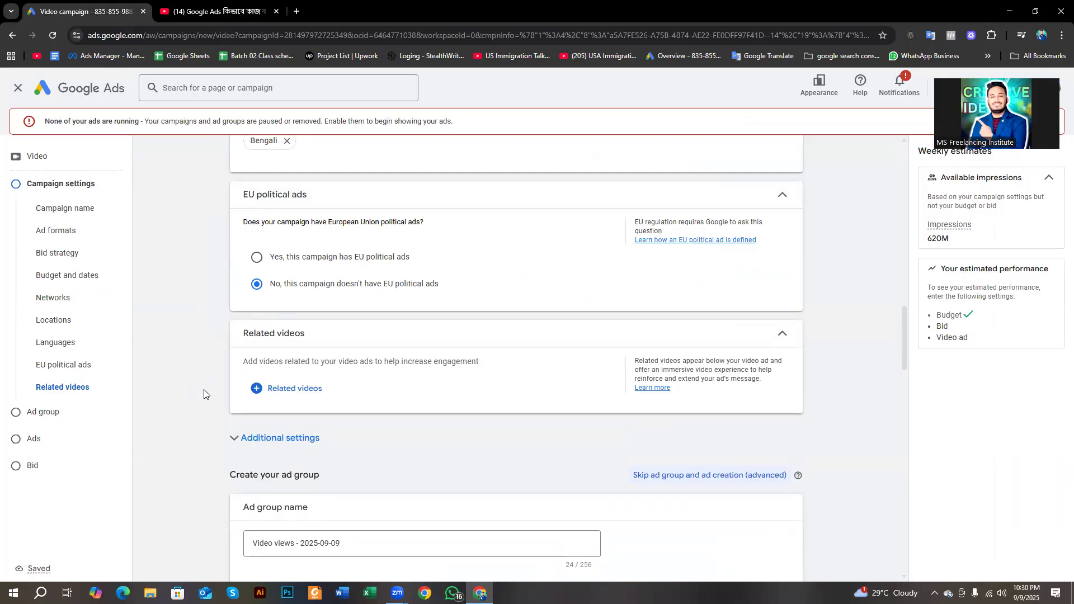
{"action": "key", "text": "ctrl+Tab"}
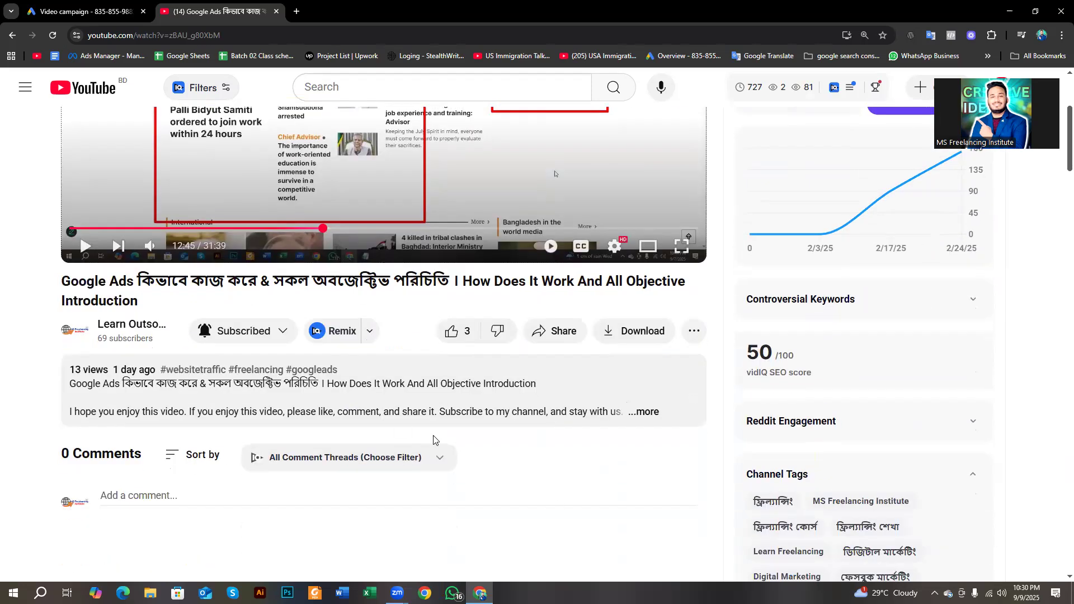
{"action": "left_click", "coordinate": [77, 6]}
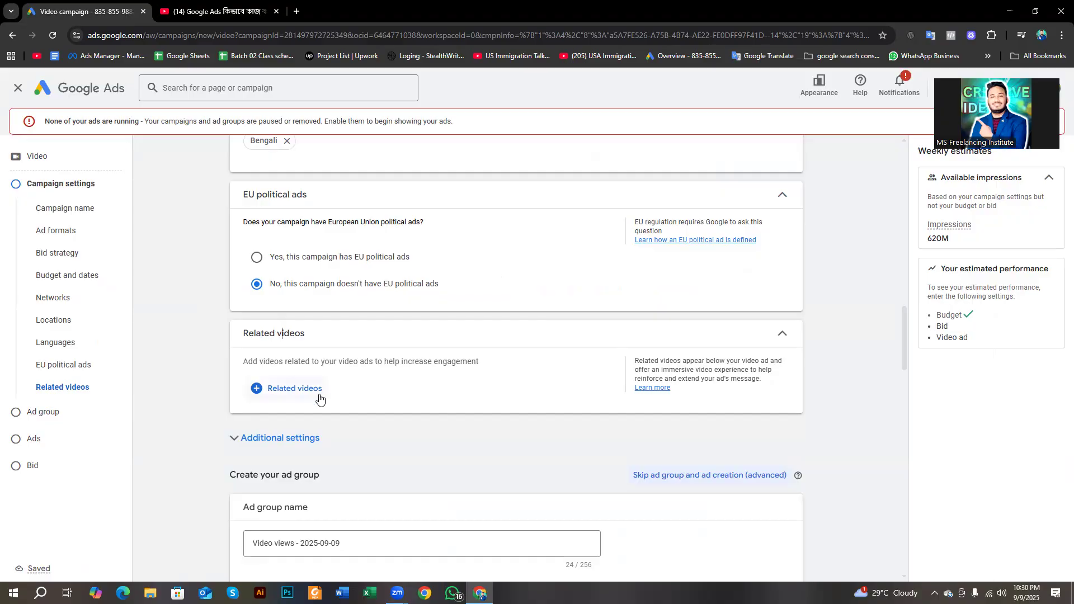
Start adding related videos, search for "Outsourcing bd institute" and add the Digital Marketing Update Course video
{"action": "left_click", "coordinate": [295, 392]}
{"action": "left_click", "coordinate": [285, 200]}
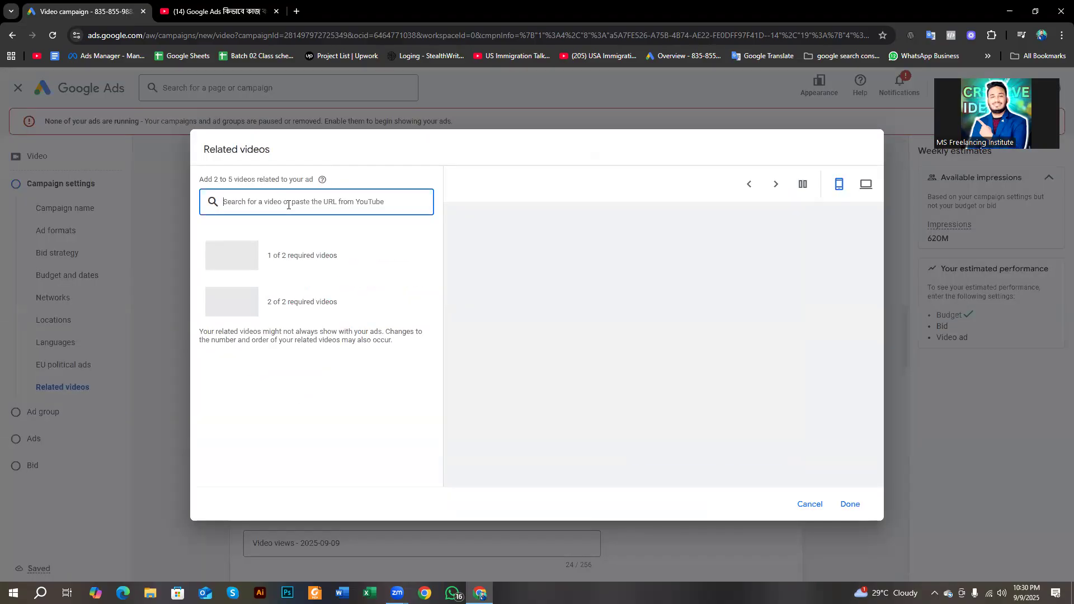
{"action": "type", "text": "Out"}
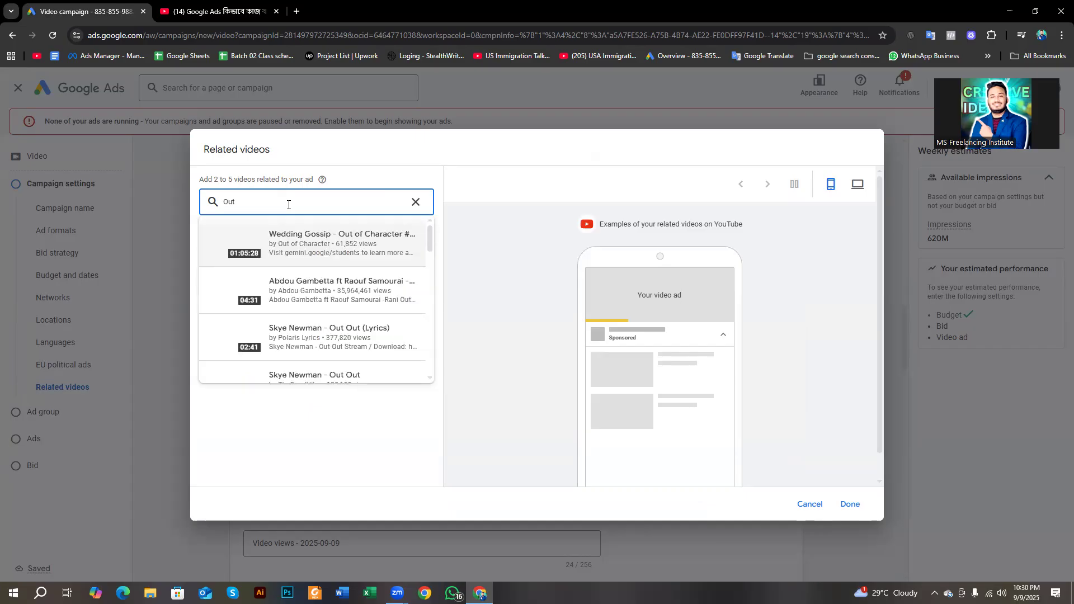
{"action": "type", "text": "so"}
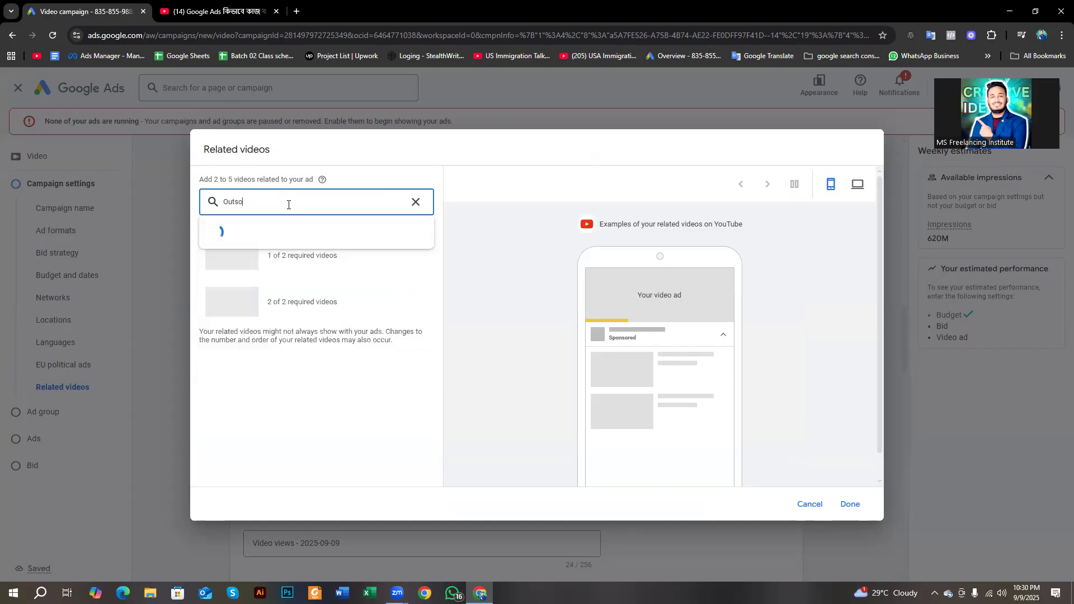
{"action": "type", "text": "urcing bd institute"}
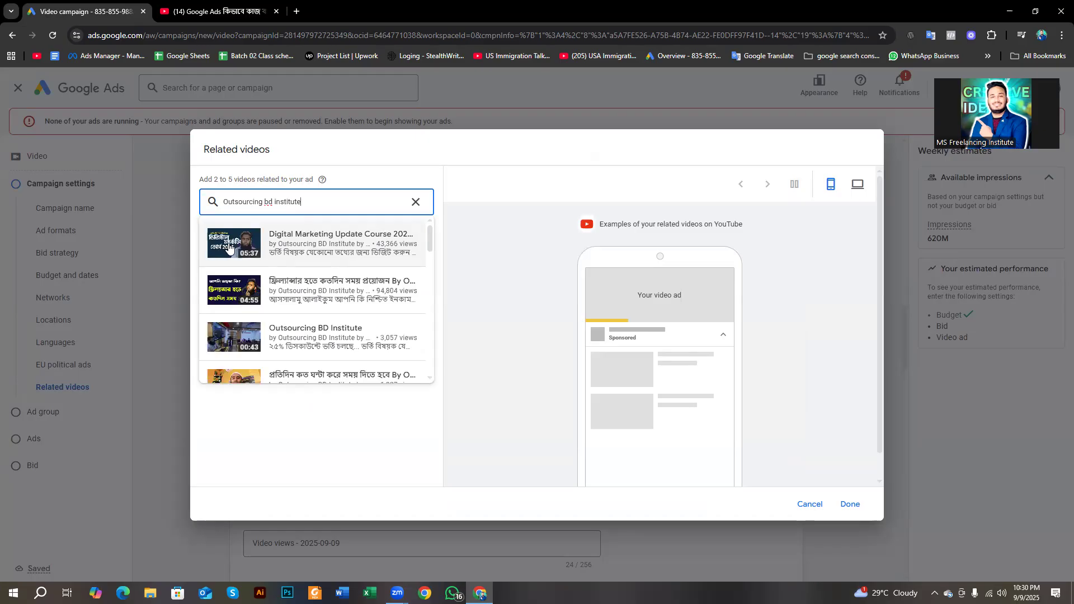
{"action": "left_click", "coordinate": [278, 247]}
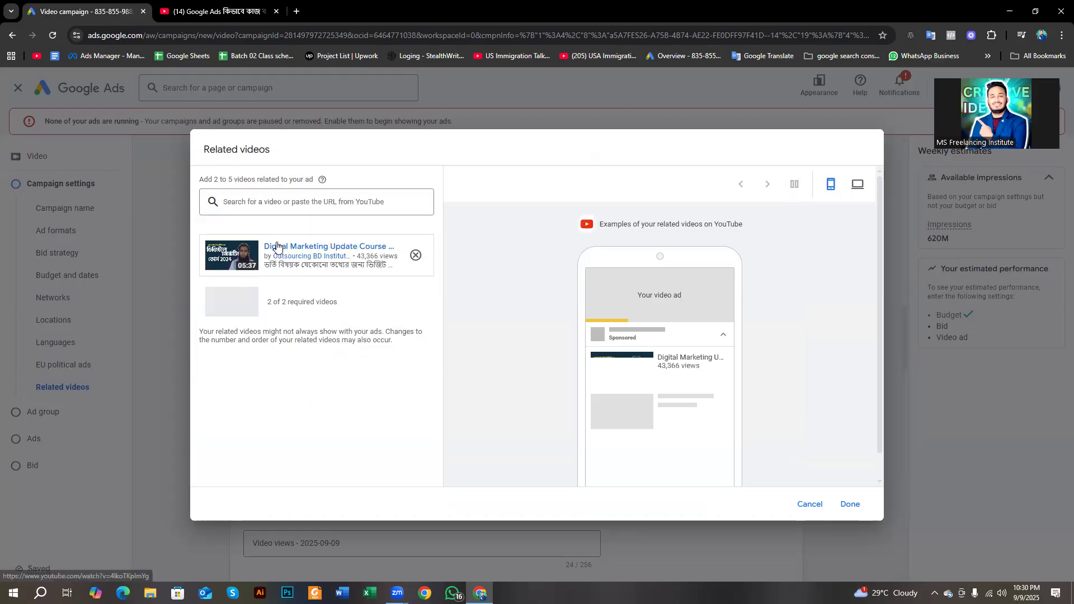
Search for the freelancer's channel and add the "Boost Your Business with Expert Digital Marketing" video as the second related video
{"action": "left_click", "coordinate": [249, 199]}
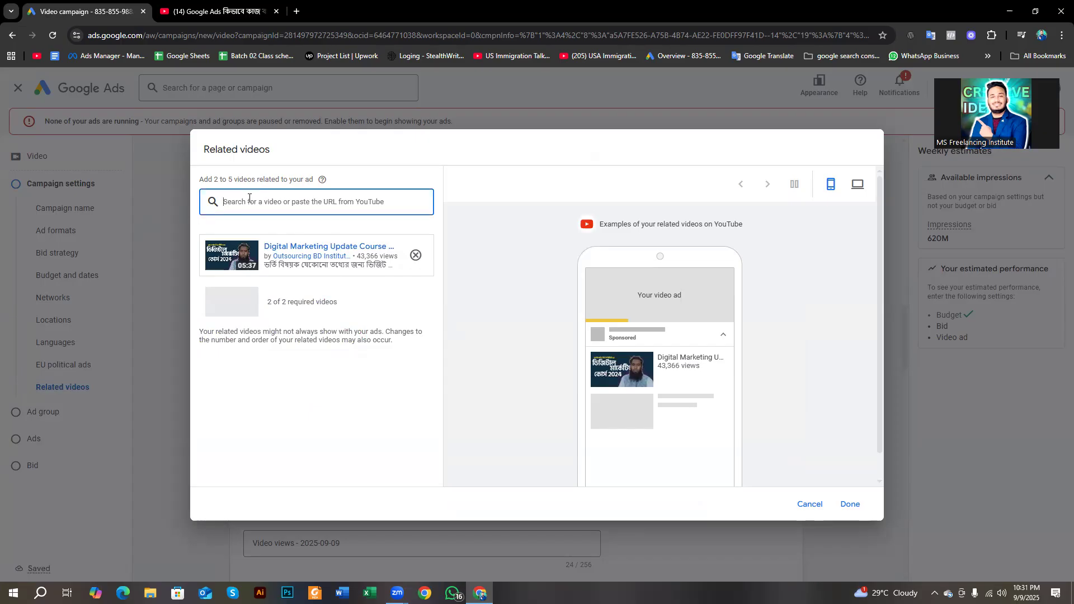
{"action": "type", "text": "Fr"}
{"action": "type", "text": "ncer mamun"}
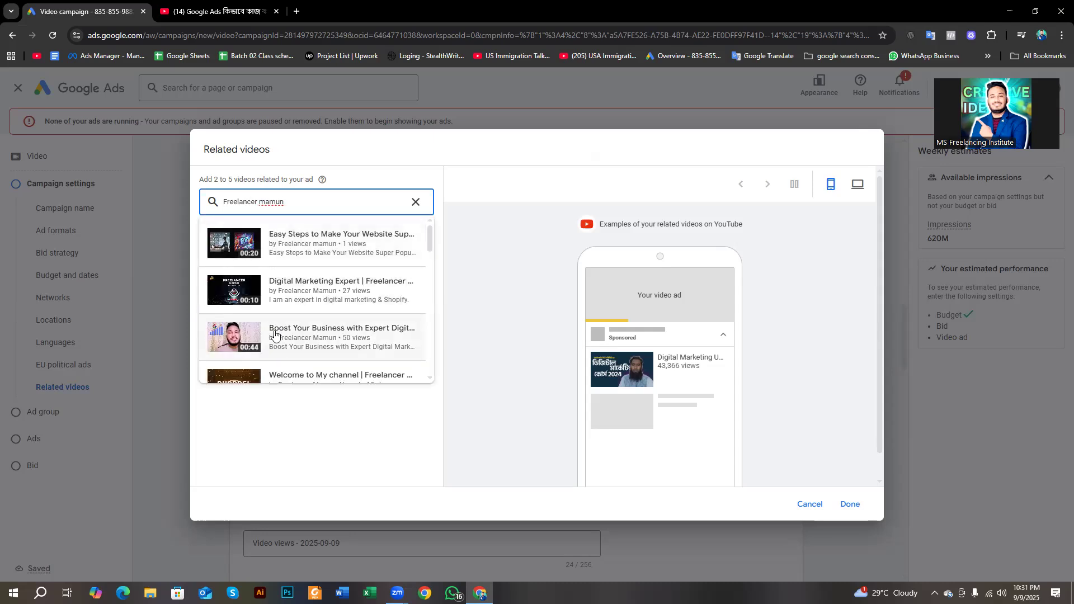
{"action": "scroll", "coordinate": [274, 339], "scroll_direction": "down", "scroll_amount": 1}
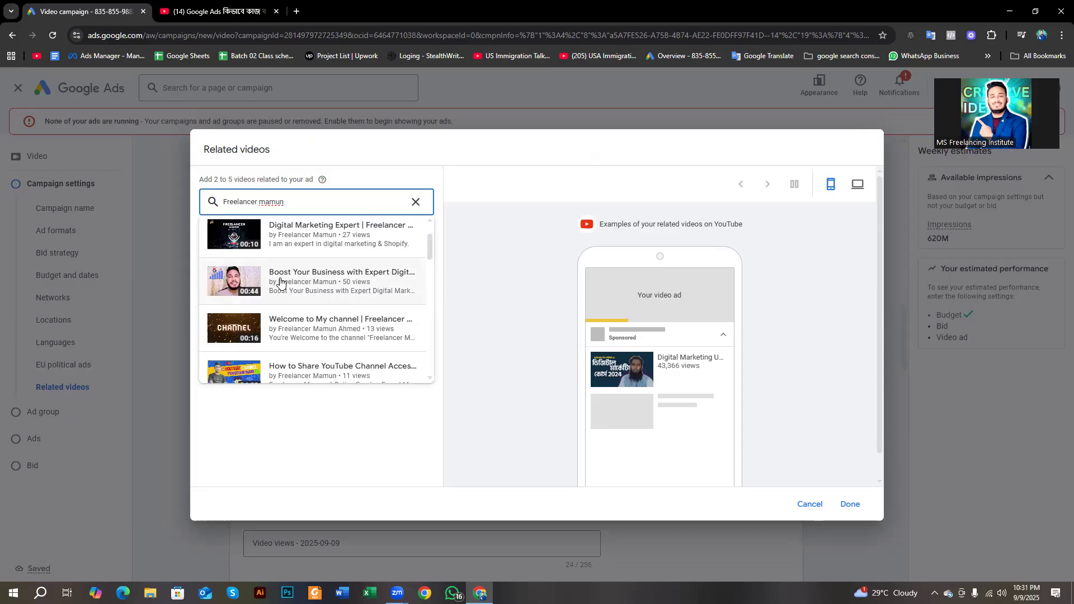
{"action": "left_click", "coordinate": [280, 283]}
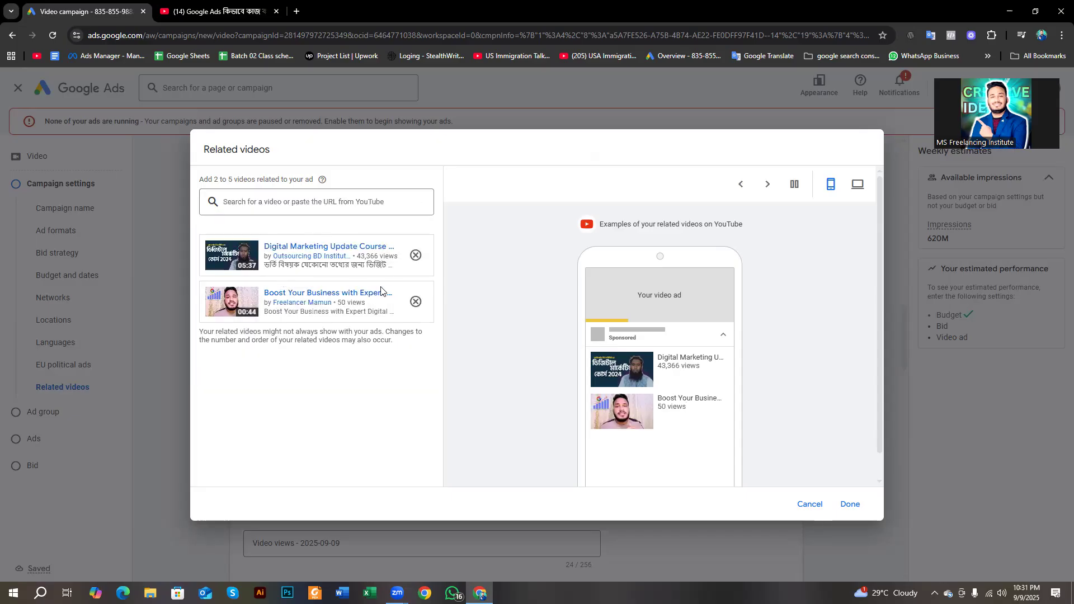
Highlight the 2 to 5 videos instruction, search for "MS Freelancing Institute" and add the Free Digital Marketing Class 1 video
{"action": "left_click_drag", "start_coordinate": [202, 182], "coordinate": [323, 197]}
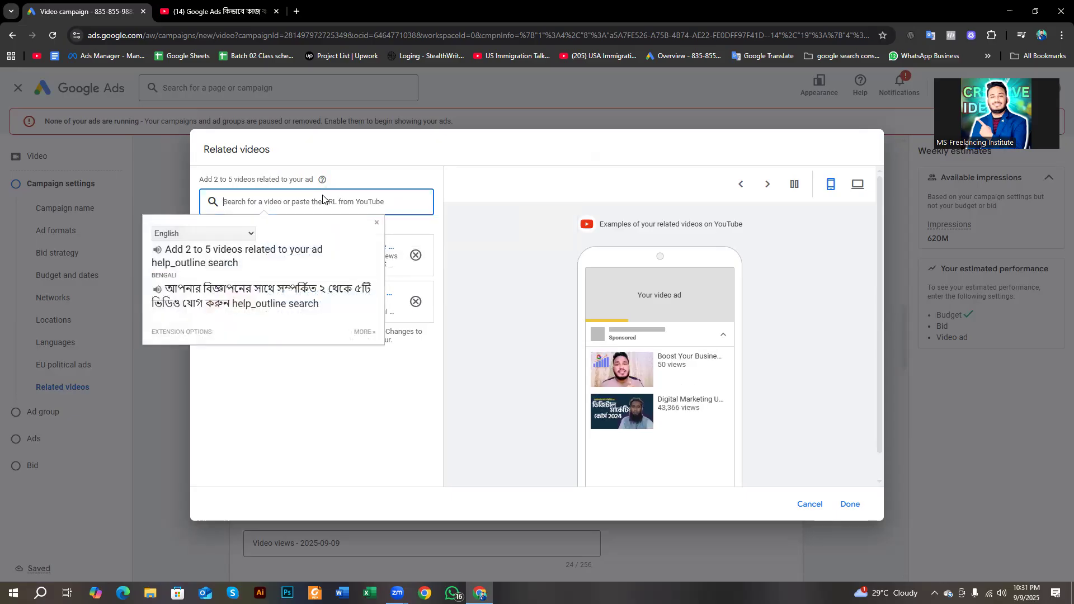
{"action": "left_click", "coordinate": [323, 197]}
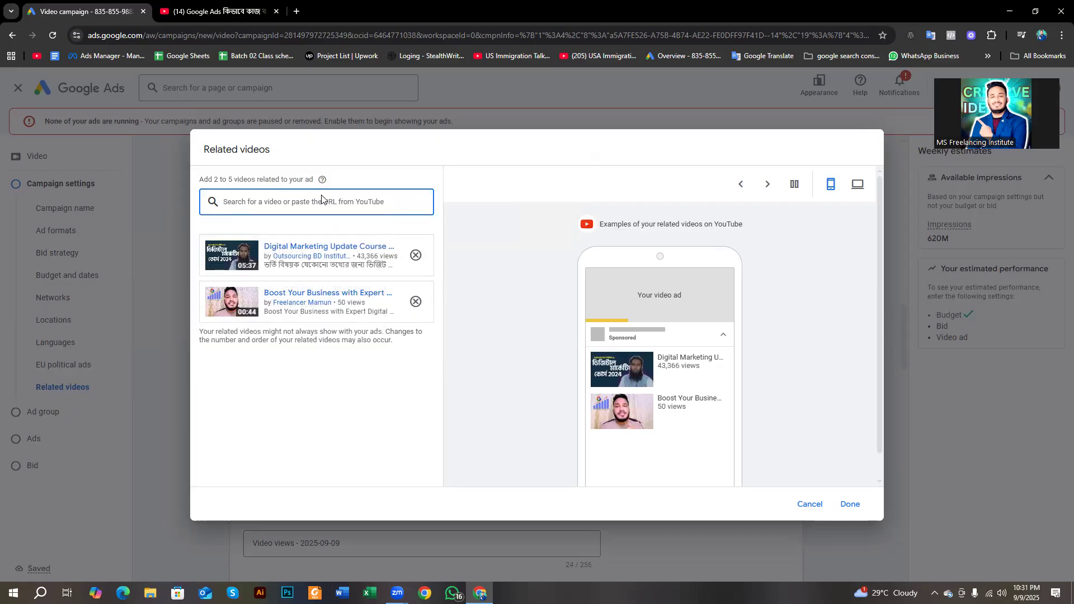
{"action": "type", "text": "MS Freelancing Institute"}
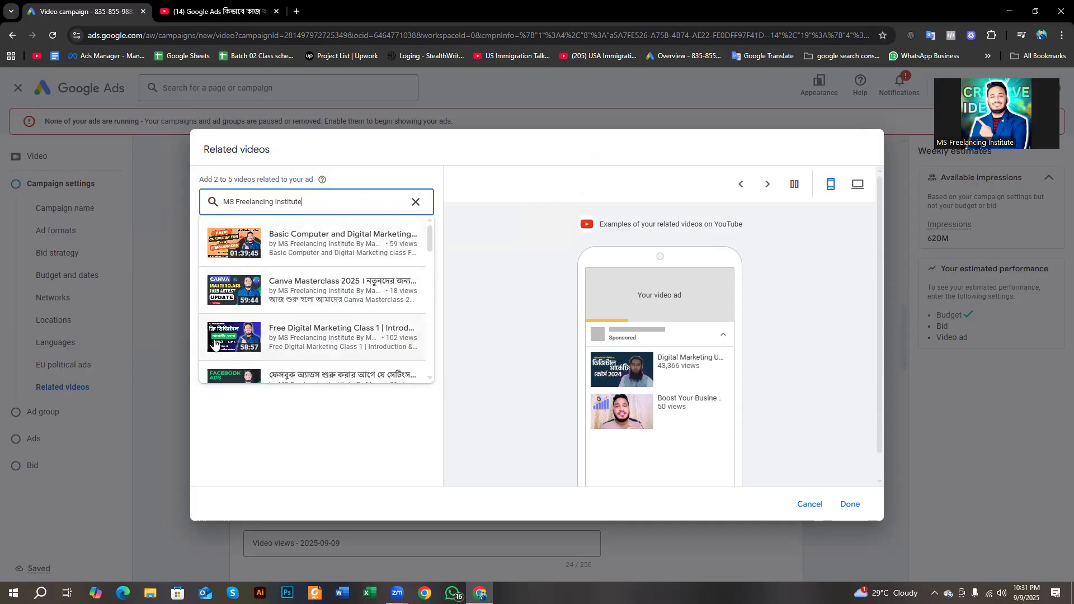
{"action": "left_click", "coordinate": [258, 336]}
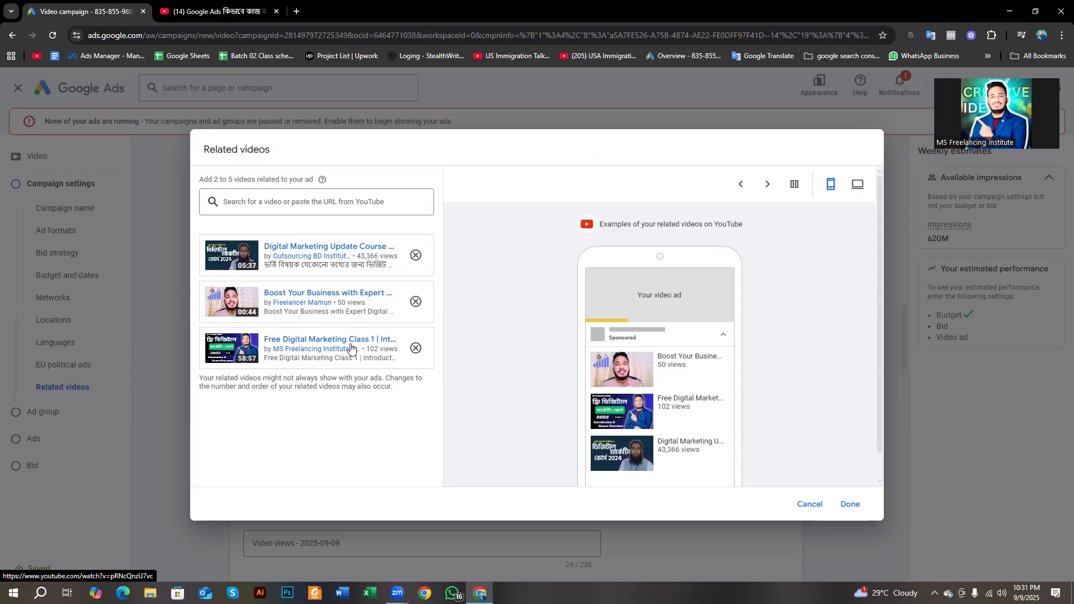
Capture the full screen, outline the preview's video ad and the related videos beneath it with red rectangles, and discard the capture
{"action": "key", "text": "Print"}
{"action": "left_click_drag", "start_coordinate": [0, 0], "coordinate": [1073, 603]}
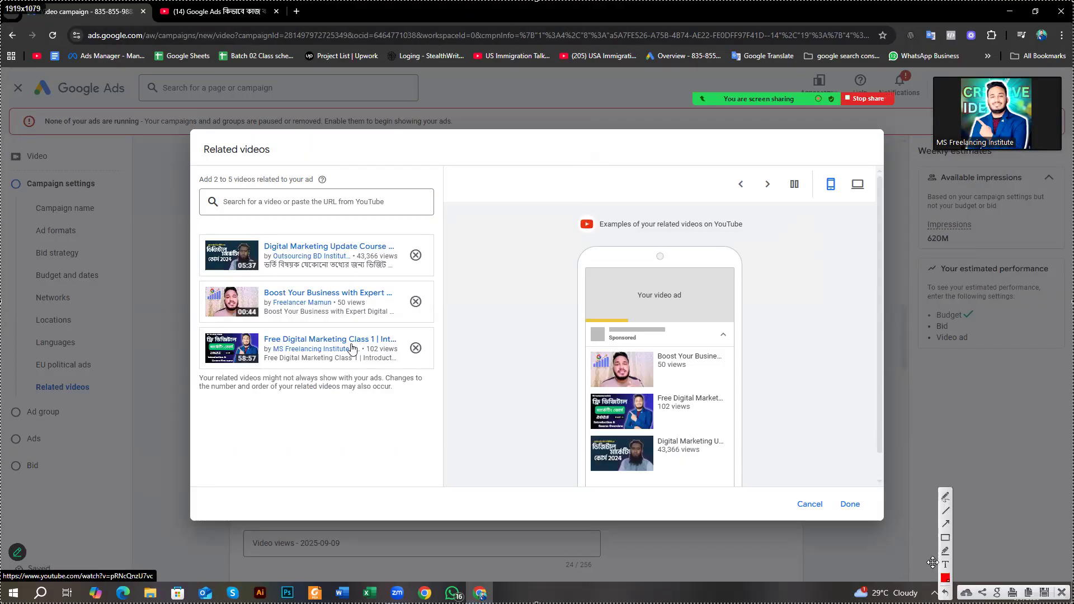
{"action": "left_click", "coordinate": [945, 538]}
{"action": "left_click_drag", "start_coordinate": [578, 257], "coordinate": [736, 326]}
{"action": "left_click_drag", "start_coordinate": [627, 278], "coordinate": [691, 309]}
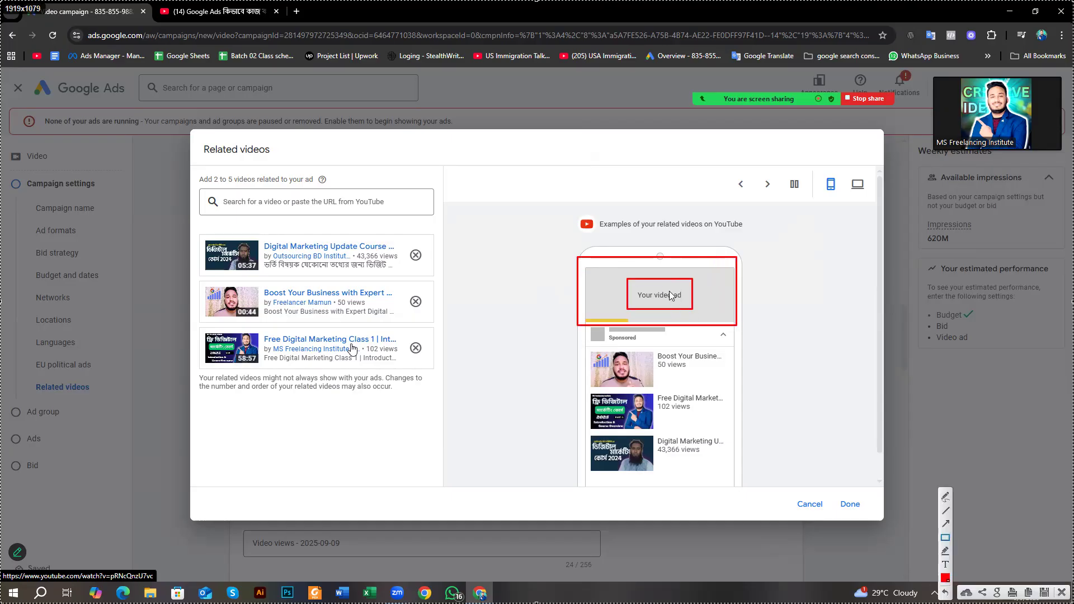
{"action": "left_click_drag", "start_coordinate": [587, 334], "coordinate": [742, 482]}
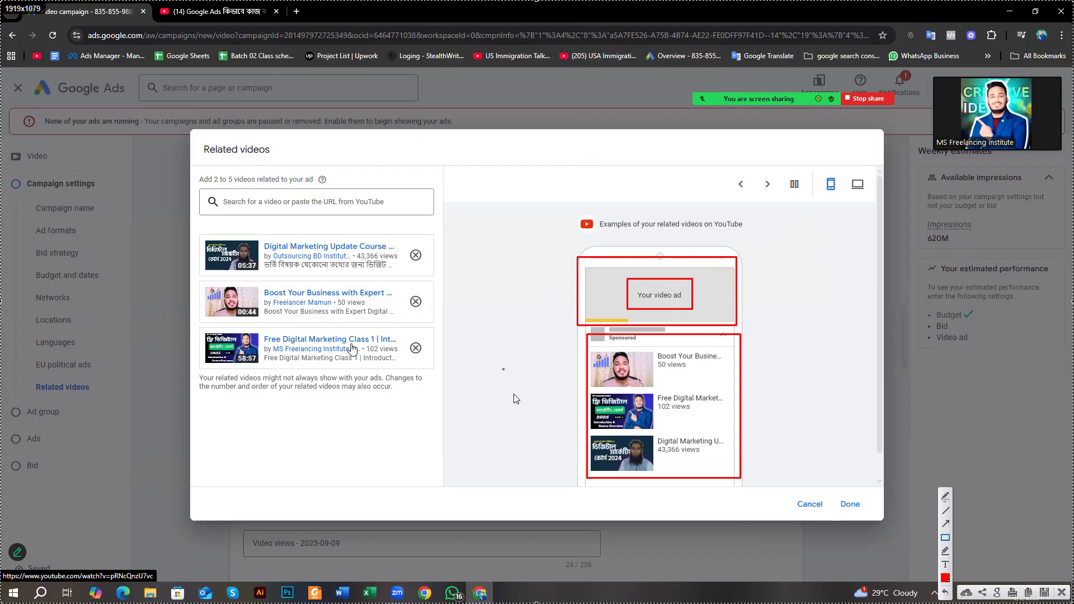
{"action": "left_click_drag", "start_coordinate": [601, 351], "coordinate": [669, 378]}
{"action": "mouse_move", "coordinate": [606, 392]}
{"action": "left_mouse_down"}
{"action": "mouse_move", "coordinate": [661, 431]}
{"action": "mouse_move", "coordinate": [646, 468]}
{"action": "mouse_move", "coordinate": [658, 467]}
{"action": "left_mouse_up"}
{"action": "right_click", "coordinate": [524, 352]}
{"action": "left_click", "coordinate": [545, 432]}
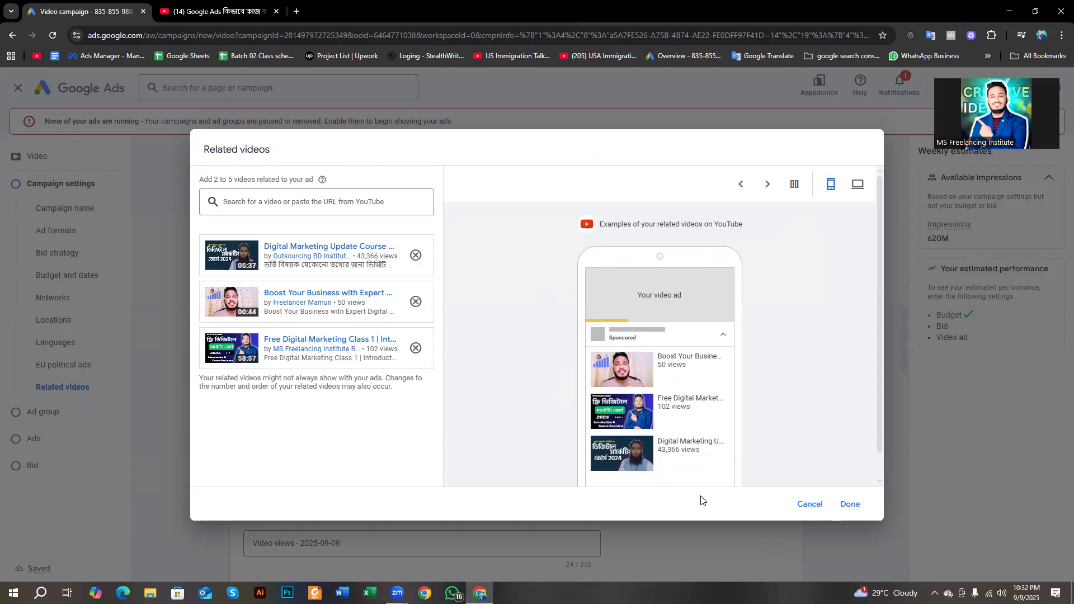
Save the three selected related videos to the campaign and look over the resulting list
{"action": "left_click", "coordinate": [849, 503]}
{"action": "scroll", "coordinate": [308, 402], "scroll_direction": "down", "scroll_amount": 3}
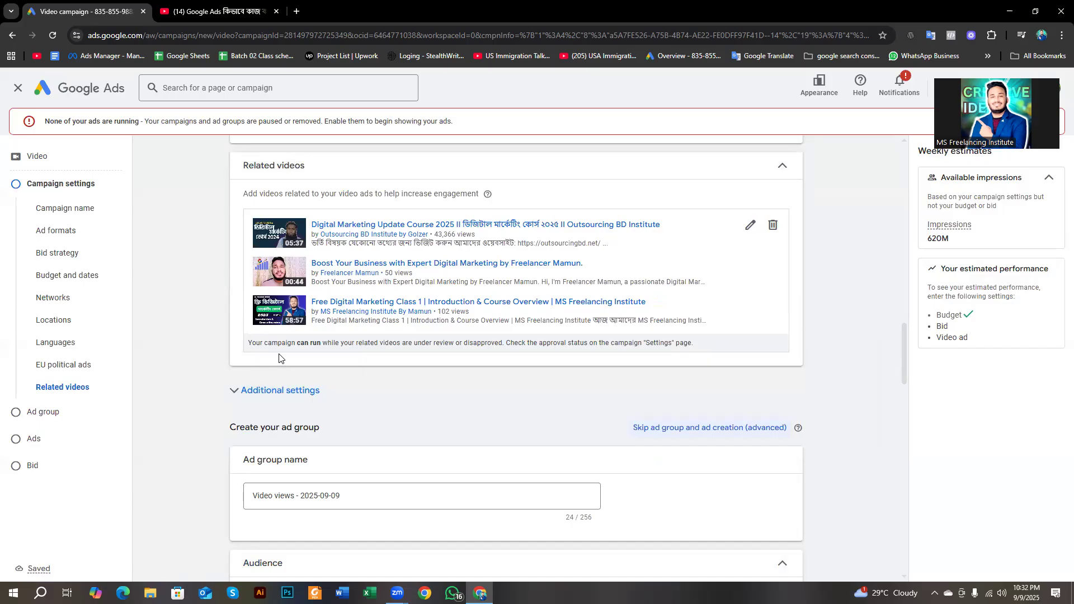
{"action": "scroll", "coordinate": [279, 358], "scroll_direction": "down", "scroll_amount": 1}
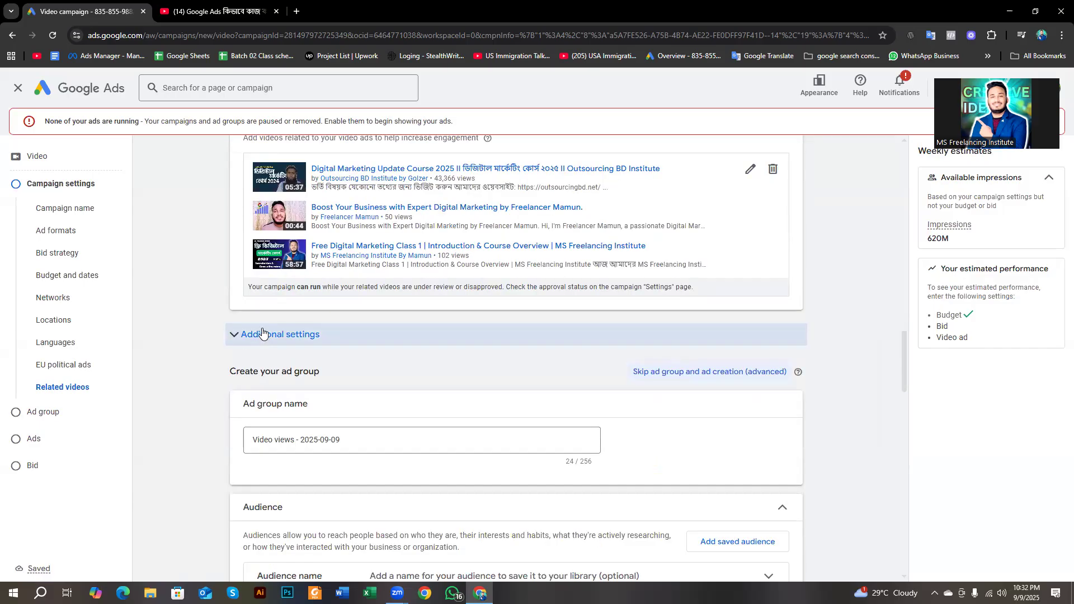
Rename the ad group to "YouTube Video Ads"
{"action": "double_click", "coordinate": [249, 404]}
{"action": "left_click_drag", "start_coordinate": [274, 399], "coordinate": [325, 399]}
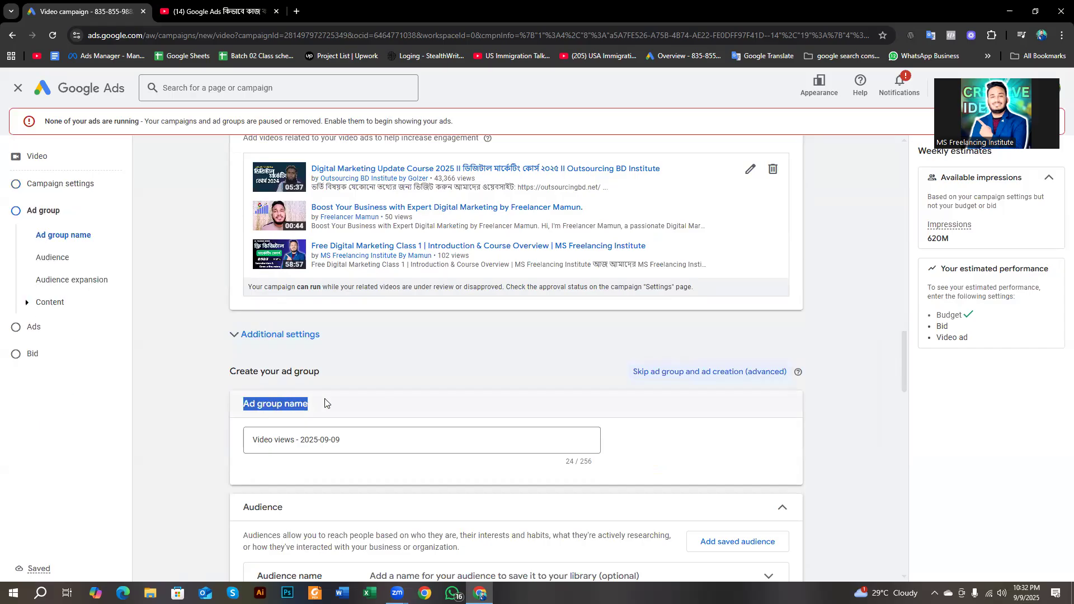
{"action": "left_click", "coordinate": [325, 431]}
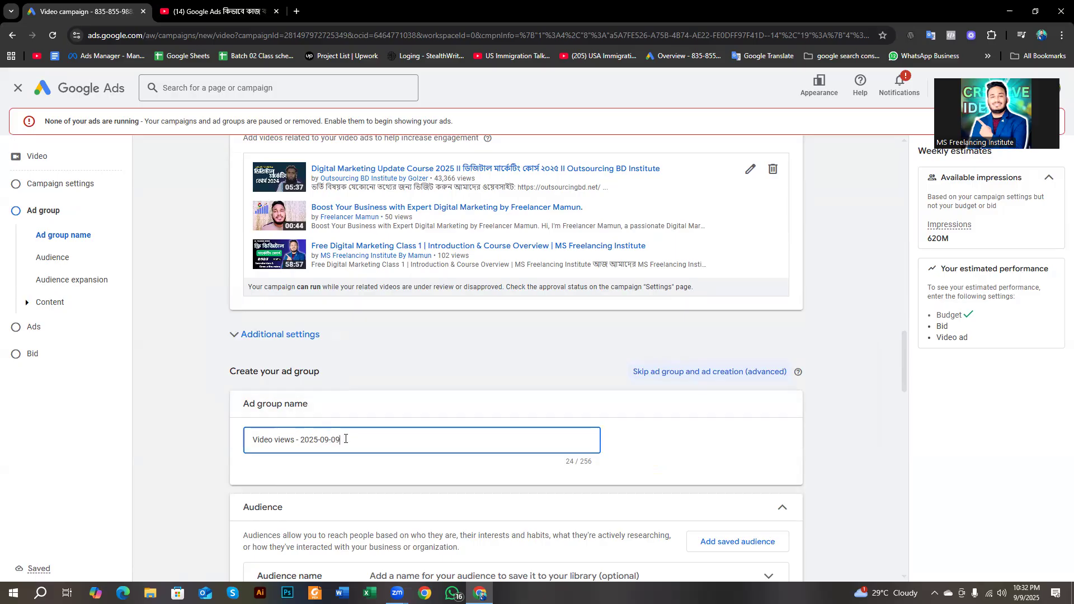
{"action": "left_click_drag", "start_coordinate": [336, 442], "coordinate": [134, 446]}
{"action": "type", "text": "Yo"}
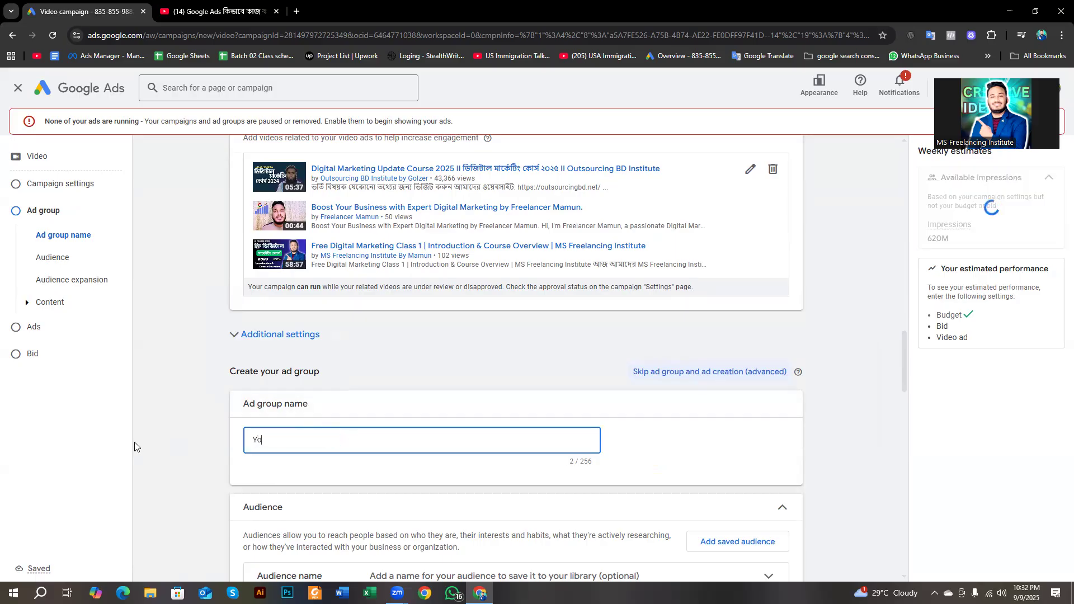
{"action": "type", "text": "uTube Video Ads"}
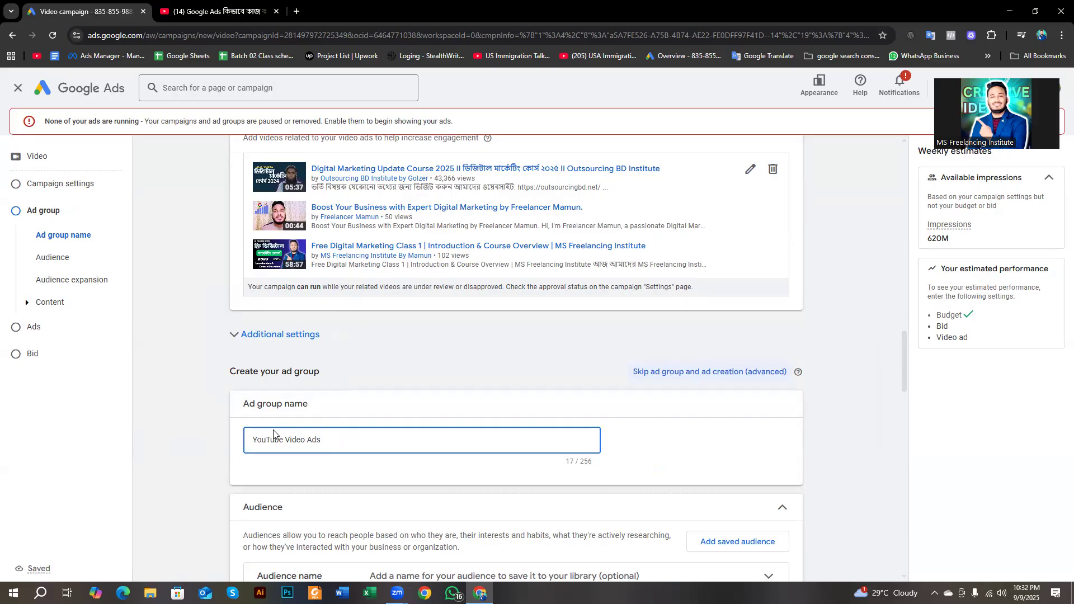
Capture the full screen, mark the Audience heading and nearby areas including the saved audience option with red rectangles, and discard the capture
{"action": "scroll", "coordinate": [274, 434], "scroll_direction": "down", "scroll_amount": 4}
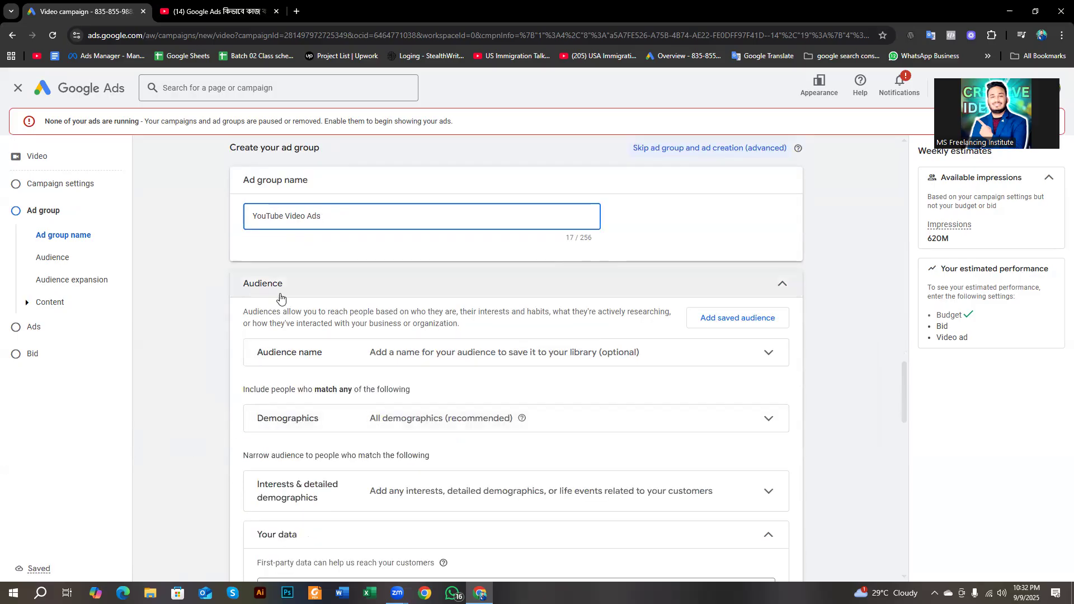
{"action": "scroll", "coordinate": [281, 297], "scroll_direction": "down", "scroll_amount": 4}
{"action": "scroll", "coordinate": [271, 344], "scroll_direction": "up", "scroll_amount": 3}
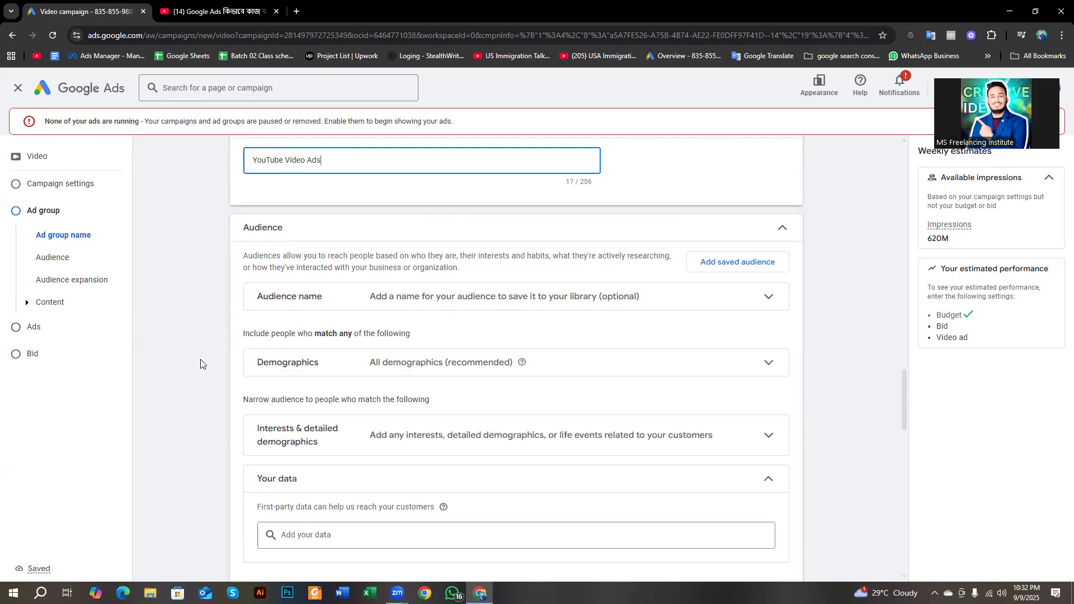
{"action": "key", "text": "Print"}
{"action": "left_click_drag", "start_coordinate": [4, 15], "coordinate": [1073, 603]}
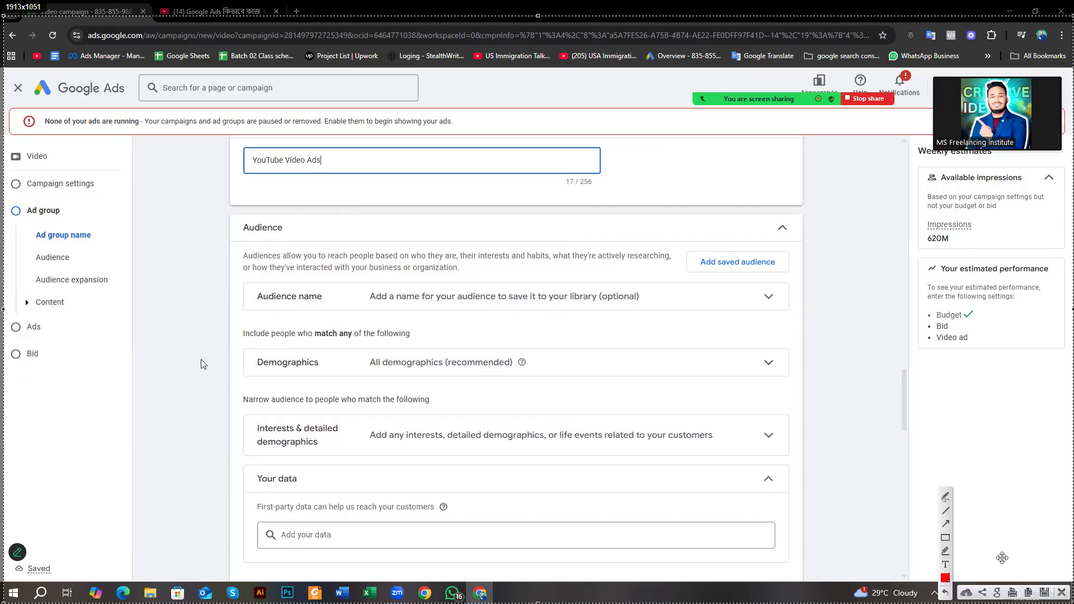
{"action": "left_click", "coordinate": [946, 538]}
{"action": "left_click_drag", "start_coordinate": [230, 208], "coordinate": [315, 236]}
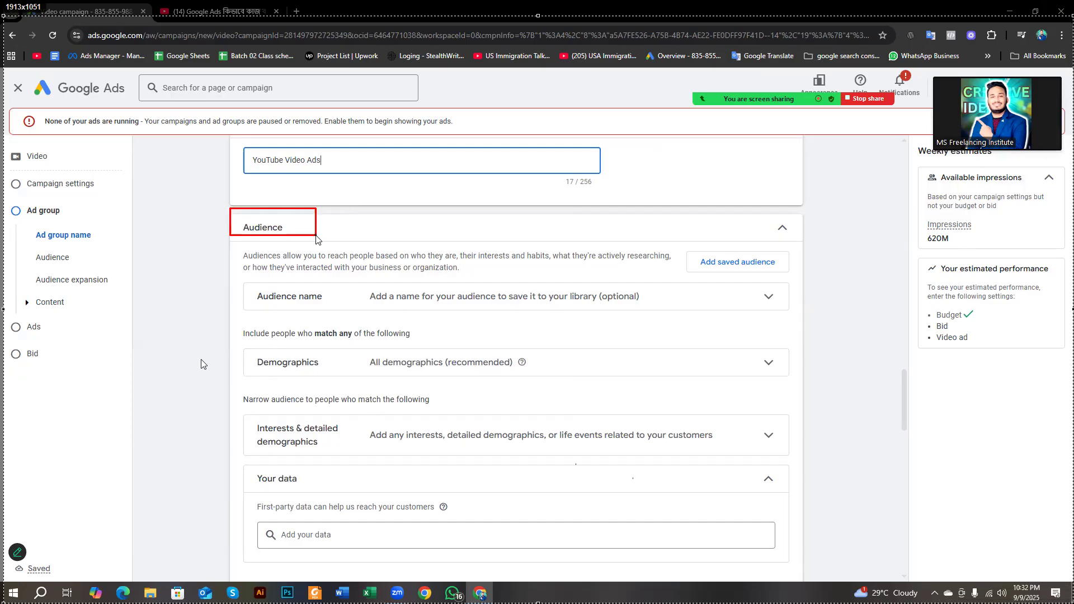
{"action": "mouse_move", "coordinate": [399, 196]}
{"action": "left_mouse_down"}
{"action": "mouse_move", "coordinate": [456, 226]}
{"action": "mouse_move", "coordinate": [448, 257]}
{"action": "mouse_move", "coordinate": [464, 261]}
{"action": "left_mouse_up"}
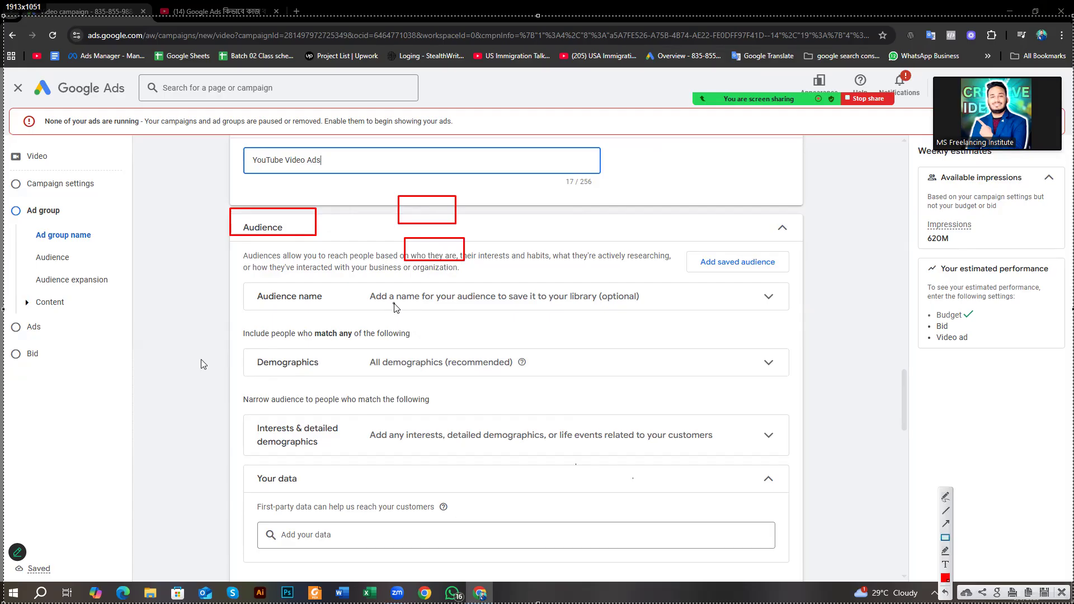
{"action": "left_click_drag", "start_coordinate": [416, 279], "coordinate": [466, 310]}
{"action": "left_click_drag", "start_coordinate": [588, 242], "coordinate": [766, 294]}
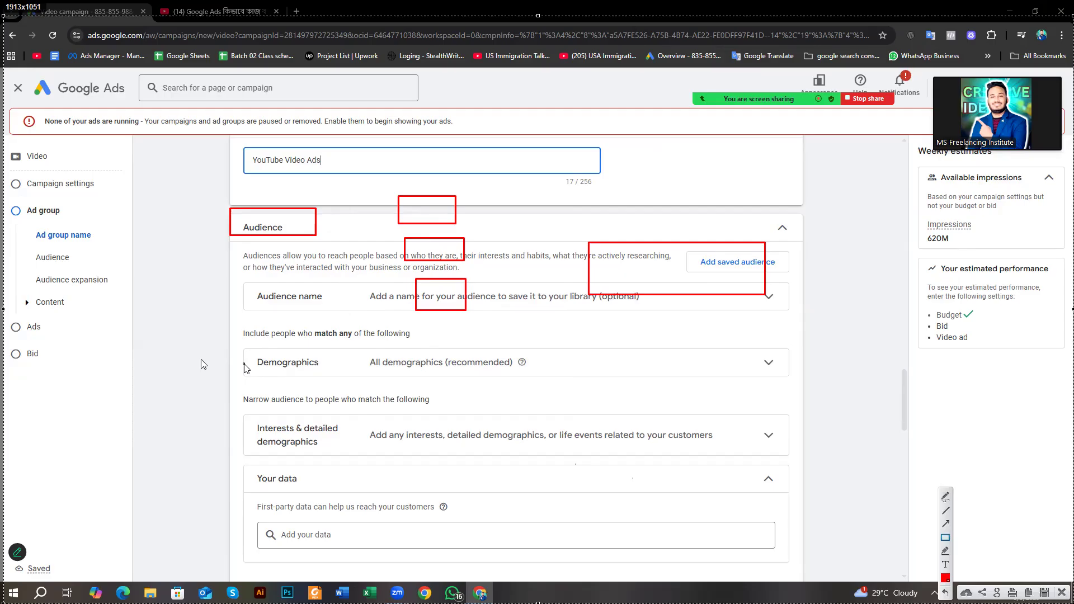
{"action": "right_click", "coordinate": [256, 289]}
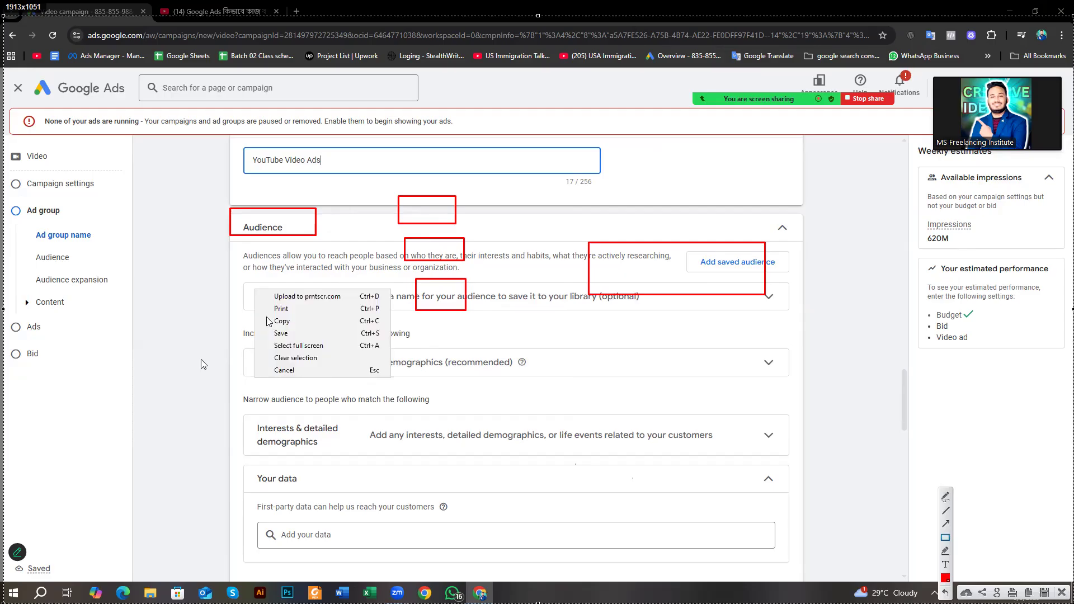
{"action": "left_click", "coordinate": [291, 370]}
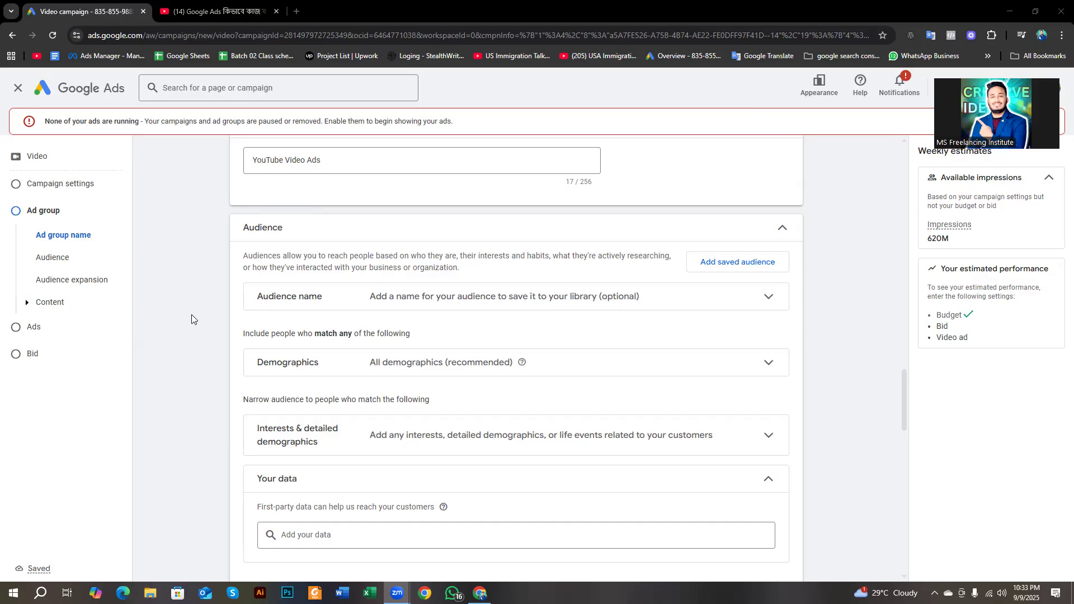
Capture the ad group area, draw a few small red rectangles beside the Audience section, and discard the capture
{"action": "key", "text": "Print"}
{"action": "mouse_move", "coordinate": [140, 138]}
{"action": "left_mouse_down"}
{"action": "mouse_move", "coordinate": [749, 545]}
{"action": "mouse_move", "coordinate": [947, 590]}
{"action": "left_mouse_up"}
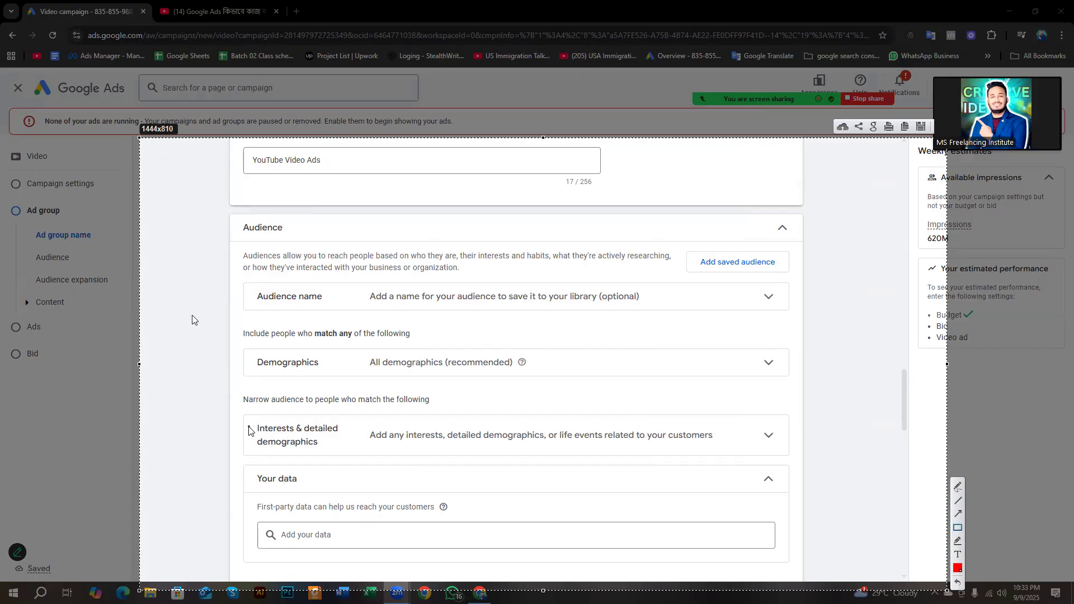
{"action": "left_click_drag", "start_coordinate": [150, 178], "coordinate": [238, 216]}
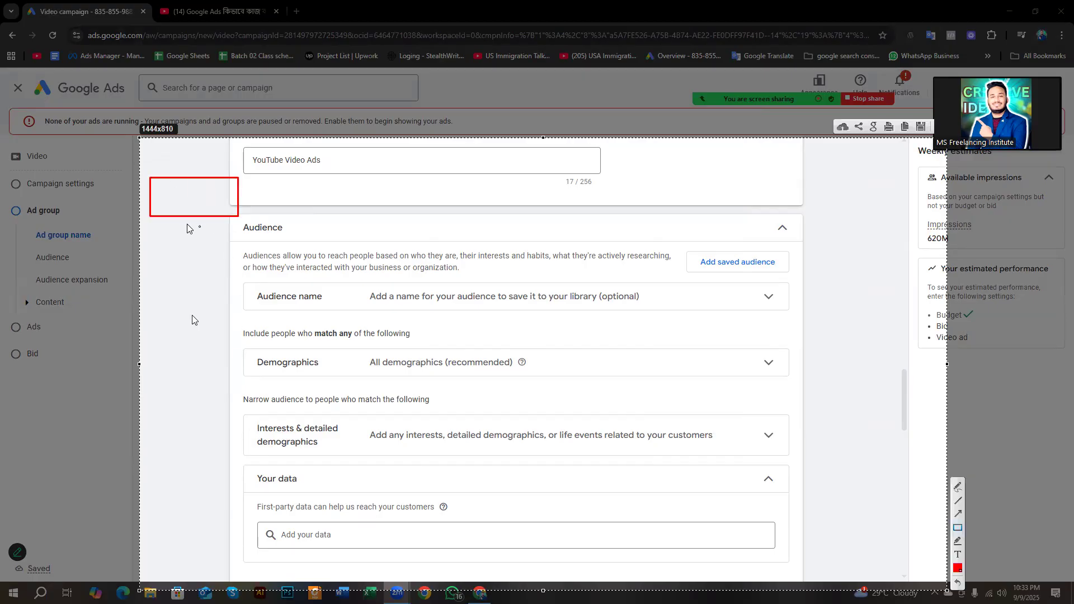
{"action": "left_click_drag", "start_coordinate": [157, 223], "coordinate": [237, 252]}
{"action": "left_click_drag", "start_coordinate": [164, 263], "coordinate": [237, 291]}
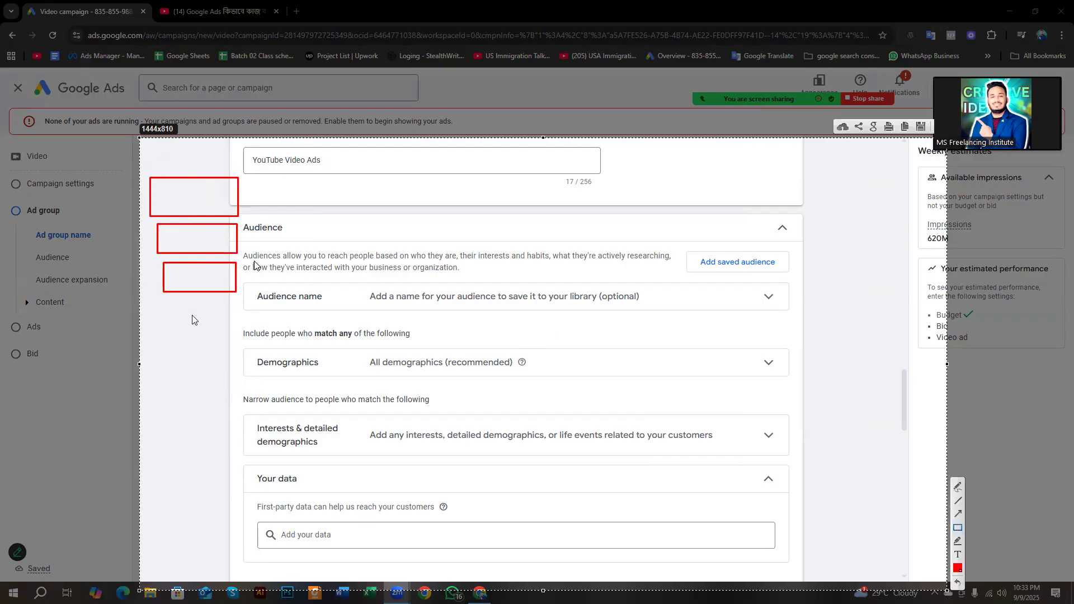
{"action": "left_click_drag", "start_coordinate": [238, 235], "coordinate": [260, 241]}
{"action": "left_click_drag", "start_coordinate": [241, 195], "coordinate": [269, 203]}
{"action": "right_click", "coordinate": [209, 284]}
{"action": "left_click", "coordinate": [230, 365]}
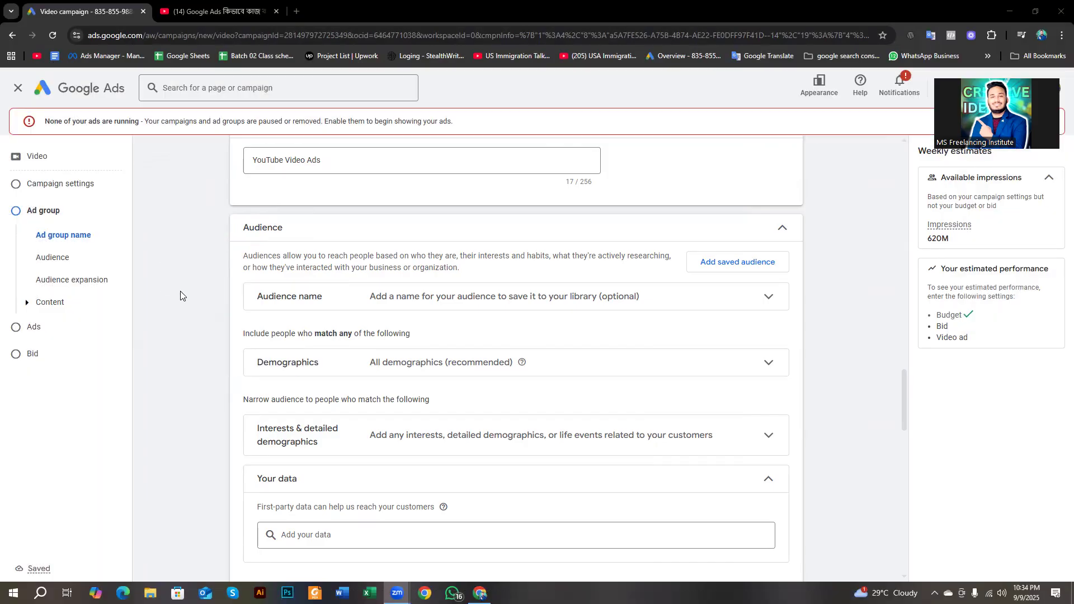
Capture the full screen and outline the Audience section, its Audience name row and the word "optional" with red rectangles
{"action": "key", "text": "alt+shift+t"}
{"action": "left_click", "coordinate": [182, 296]}
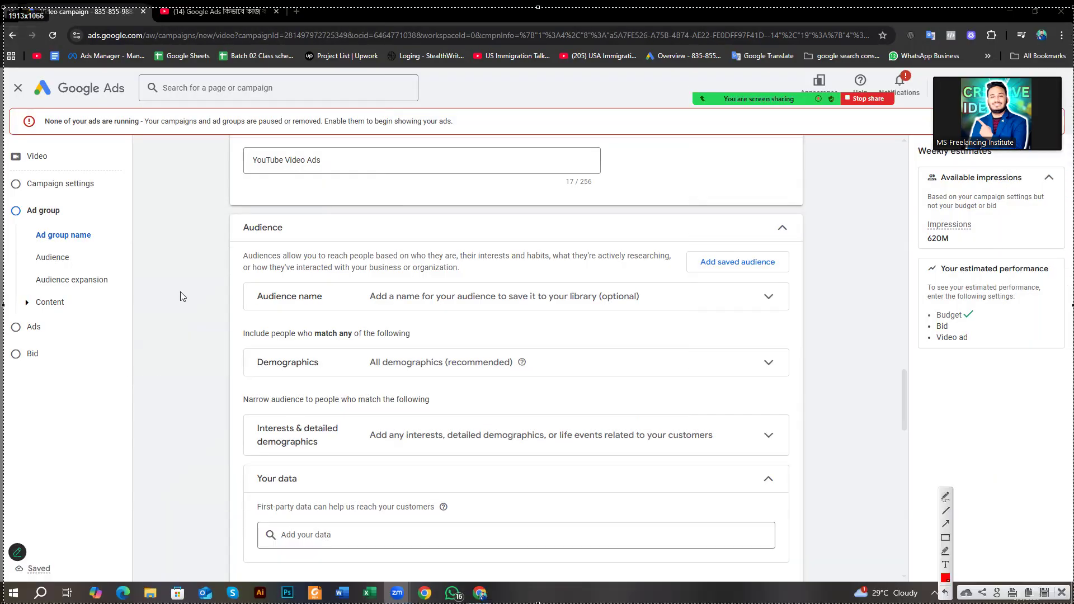
{"action": "left_click", "coordinate": [945, 537]}
{"action": "left_click_drag", "start_coordinate": [124, 204], "coordinate": [761, 595]}
{"action": "mouse_move", "coordinate": [230, 267]}
{"action": "left_mouse_down"}
{"action": "mouse_move", "coordinate": [630, 325]}
{"action": "mouse_move", "coordinate": [660, 319]}
{"action": "left_mouse_up"}
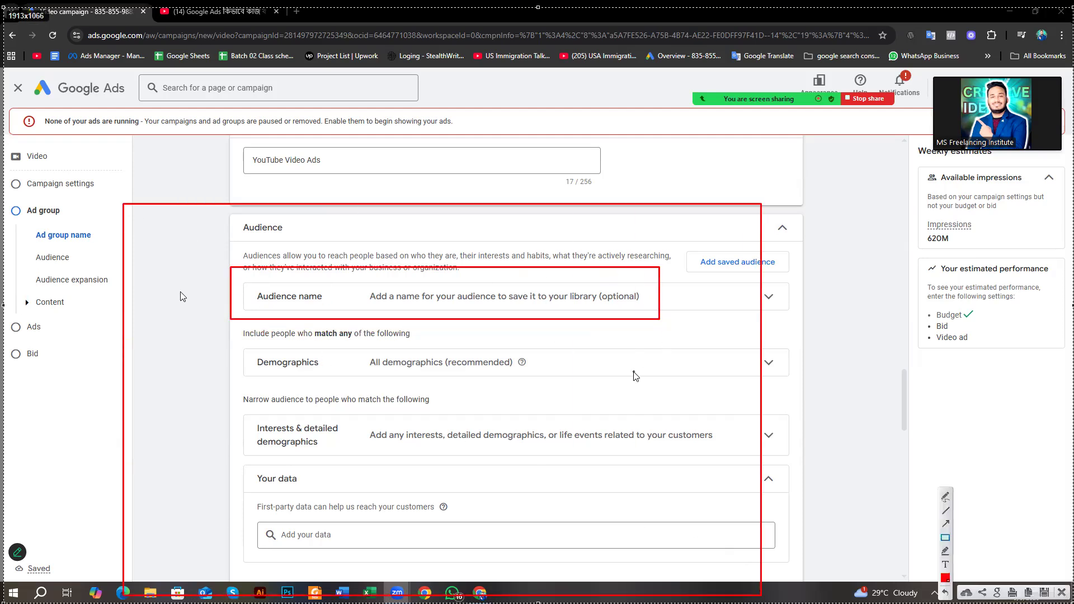
{"action": "left_click_drag", "start_coordinate": [594, 280], "coordinate": [663, 302]}
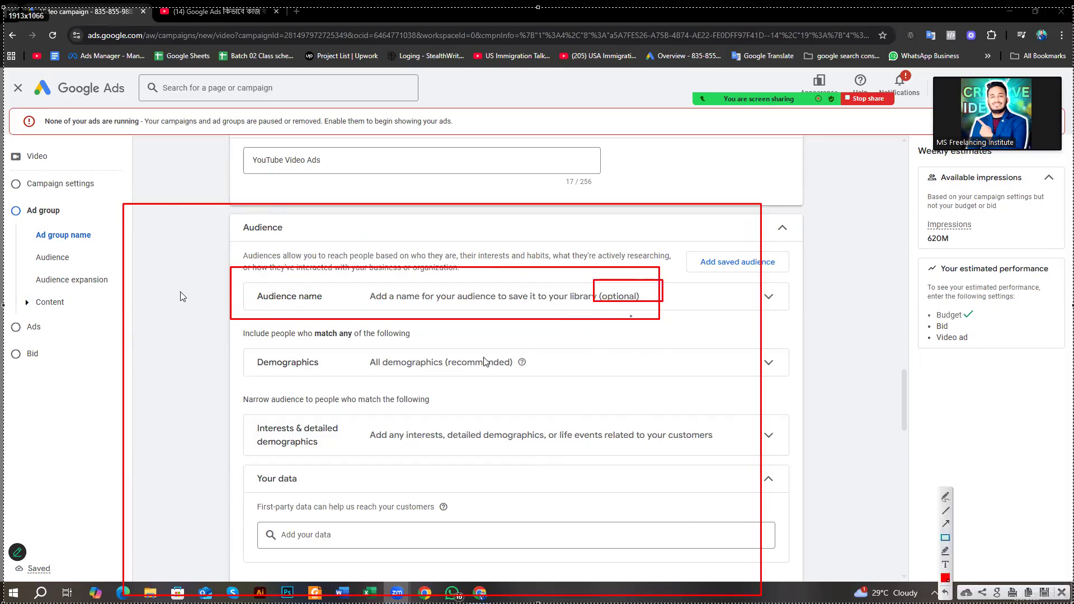
Outline the Demographics row and the Interests & detailed demographics label and description in red, and discard the capture
{"action": "mouse_move", "coordinate": [236, 332]}
{"action": "left_mouse_down"}
{"action": "mouse_move", "coordinate": [409, 348]}
{"action": "mouse_move", "coordinate": [579, 385]}
{"action": "left_mouse_up"}
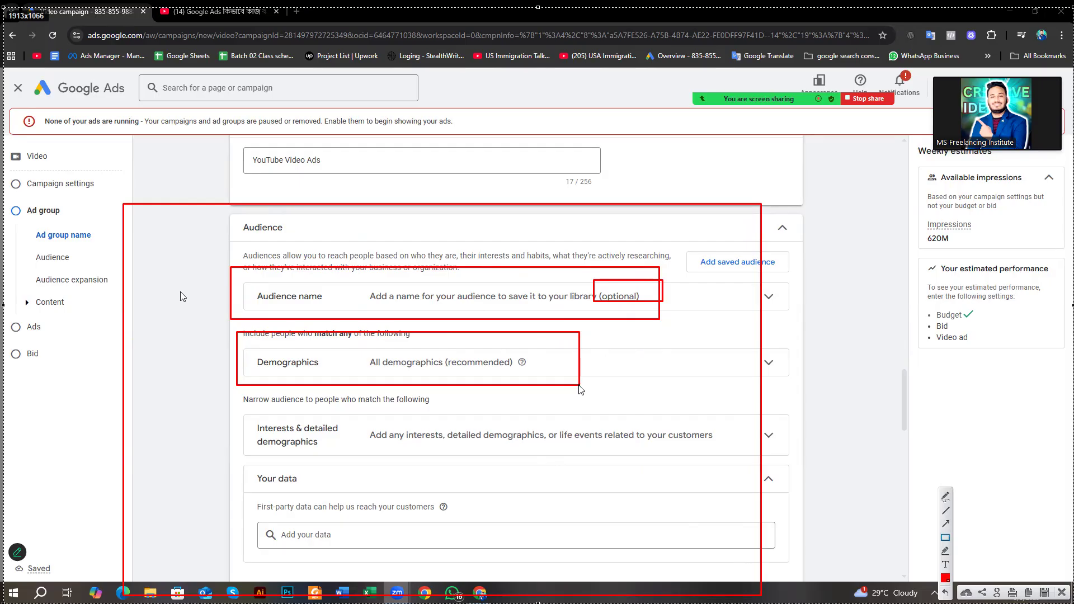
{"action": "left_click_drag", "start_coordinate": [235, 405], "coordinate": [358, 460]}
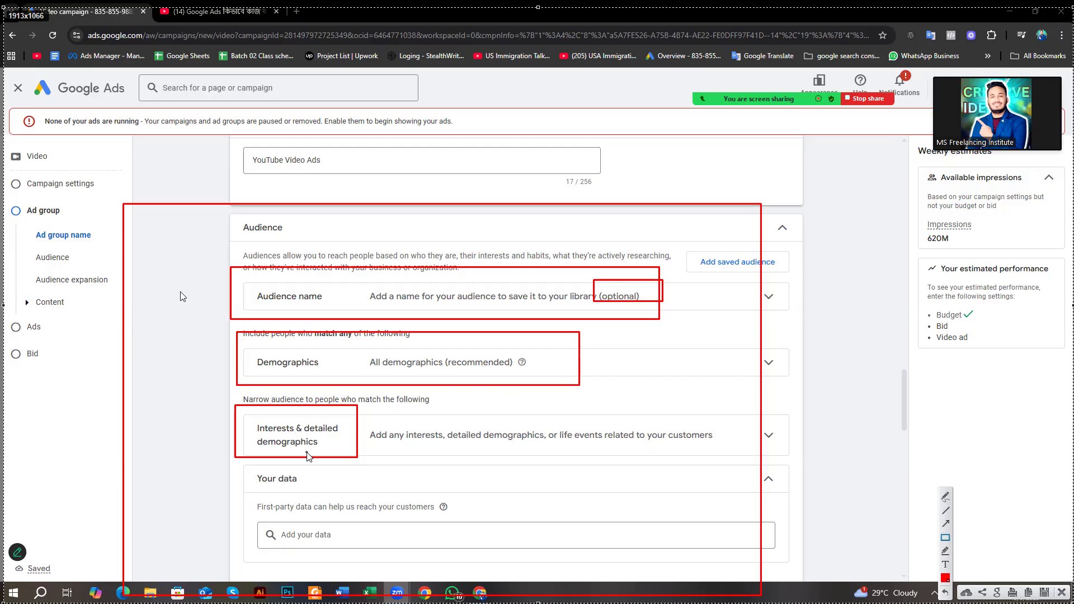
{"action": "mouse_move", "coordinate": [255, 423]}
{"action": "left_mouse_down"}
{"action": "mouse_move", "coordinate": [348, 449]}
{"action": "mouse_move", "coordinate": [343, 457]}
{"action": "left_mouse_up"}
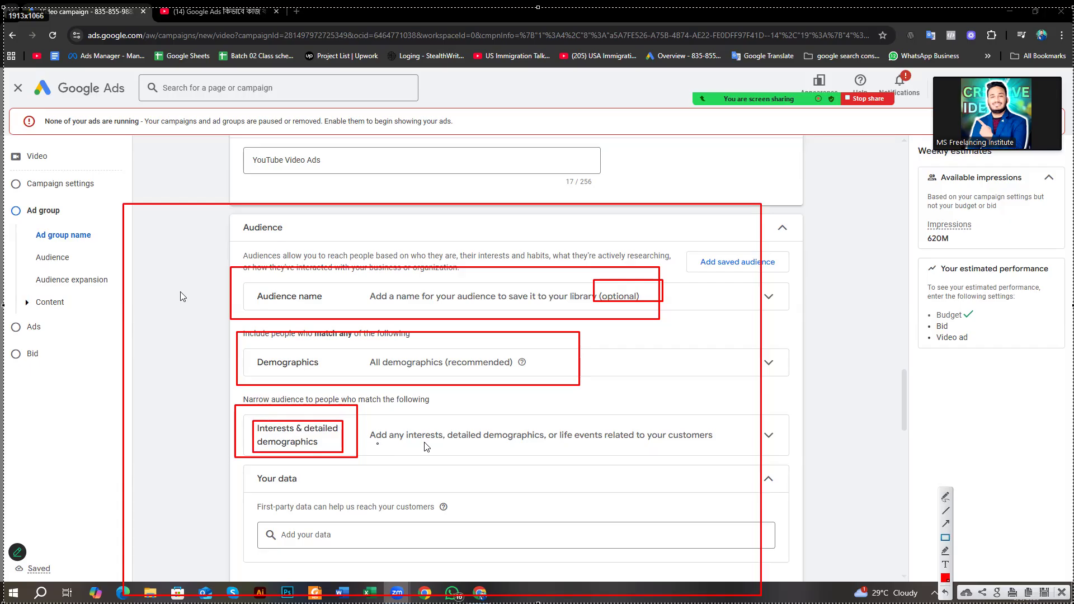
{"action": "mouse_move", "coordinate": [358, 420]}
{"action": "left_mouse_down"}
{"action": "mouse_move", "coordinate": [462, 453]}
{"action": "mouse_move", "coordinate": [722, 450]}
{"action": "left_mouse_up"}
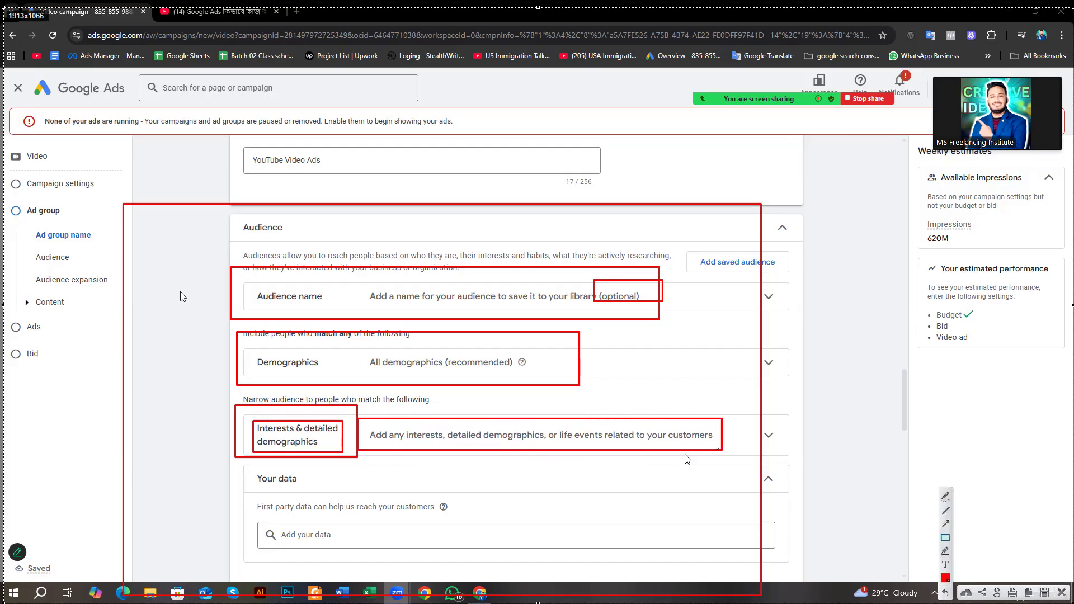
{"action": "right_click", "coordinate": [171, 337]}
{"action": "left_click", "coordinate": [196, 415]}
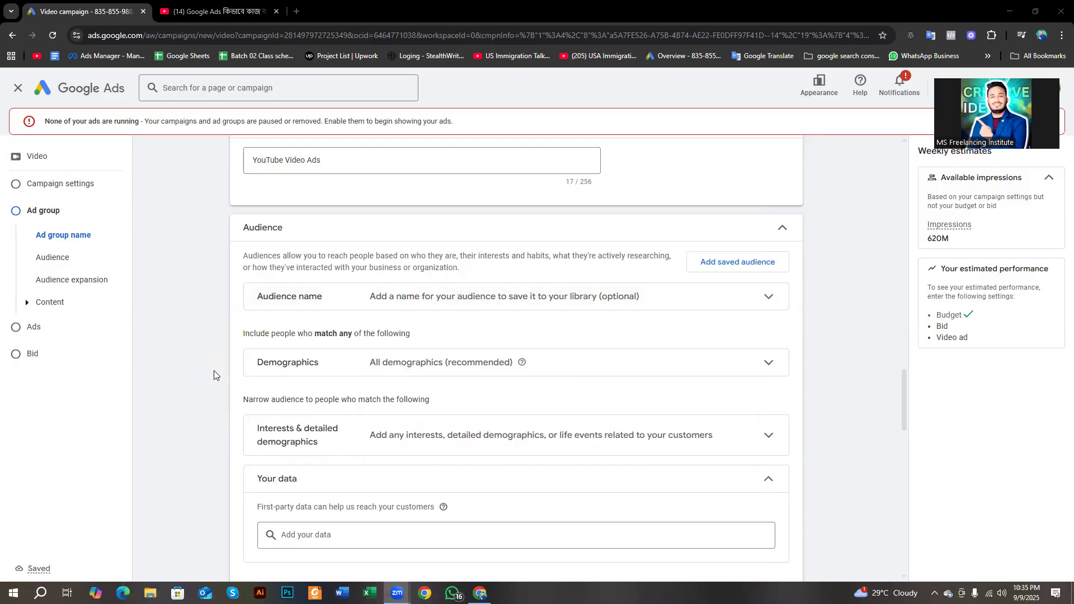
Expand the optional Audience name setting, look over its empty field, and collapse it without entering a name
{"action": "scroll", "coordinate": [292, 317], "scroll_direction": "down", "scroll_amount": 2}
{"action": "scroll", "coordinate": [313, 305], "scroll_direction": "up", "scroll_amount": 2}
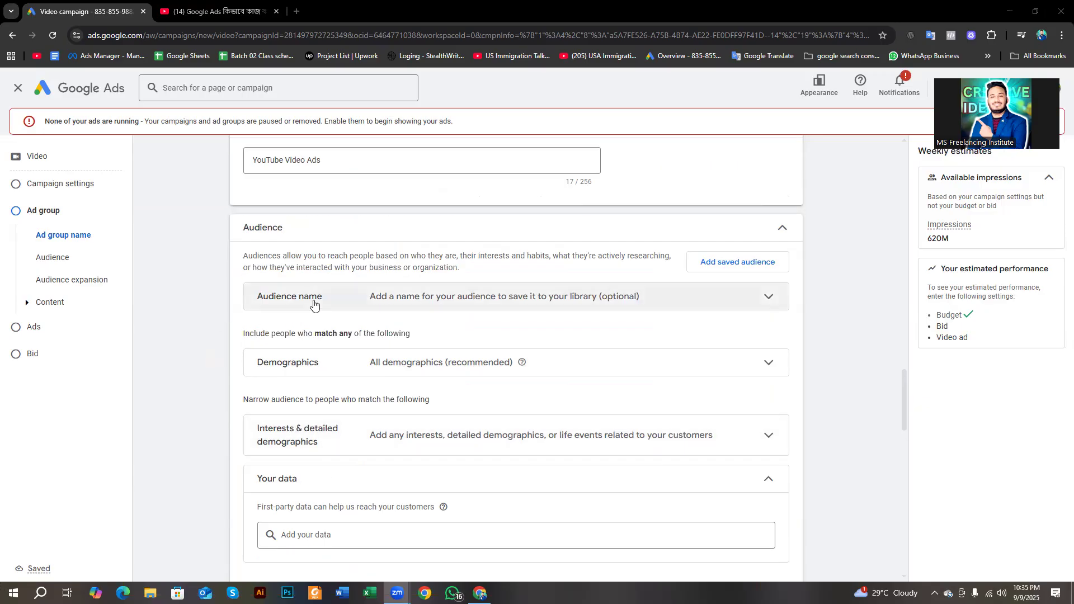
{"action": "left_click", "coordinate": [678, 296]}
{"action": "left_click", "coordinate": [412, 359]}
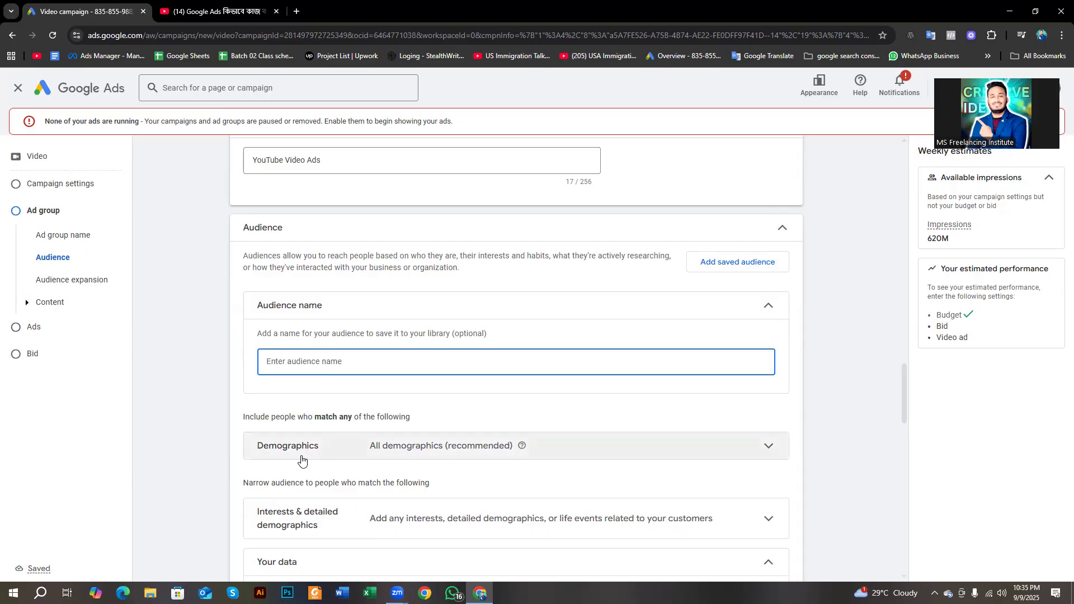
{"action": "scroll", "coordinate": [295, 462], "scroll_direction": "down", "scroll_amount": 1}
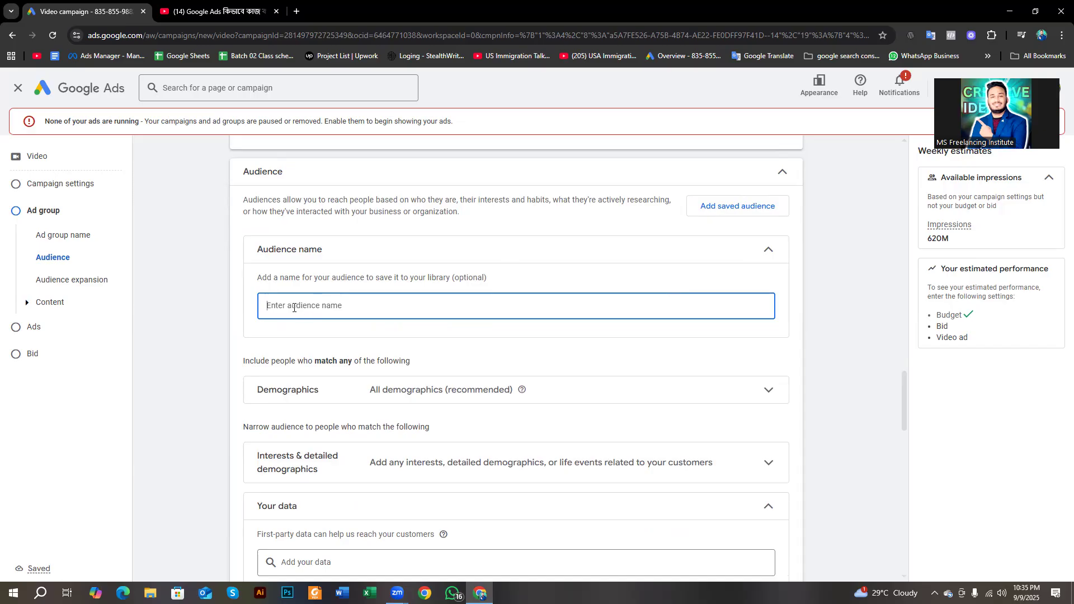
{"action": "left_click", "coordinate": [764, 250]}
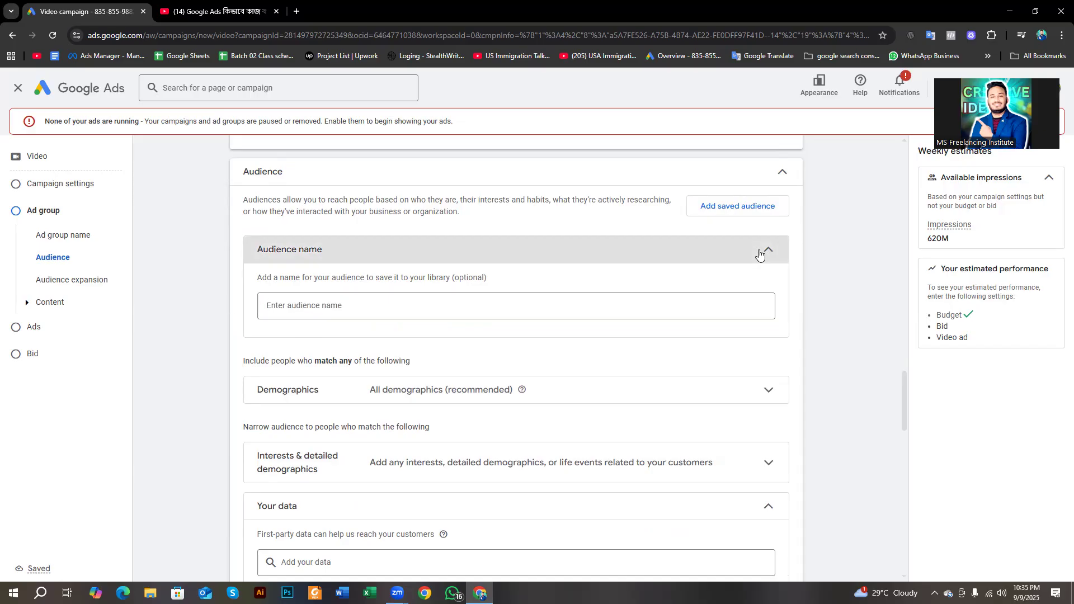
{"action": "left_click_drag", "start_coordinate": [243, 278], "coordinate": [410, 282]}
{"action": "left_click", "coordinate": [194, 344]}
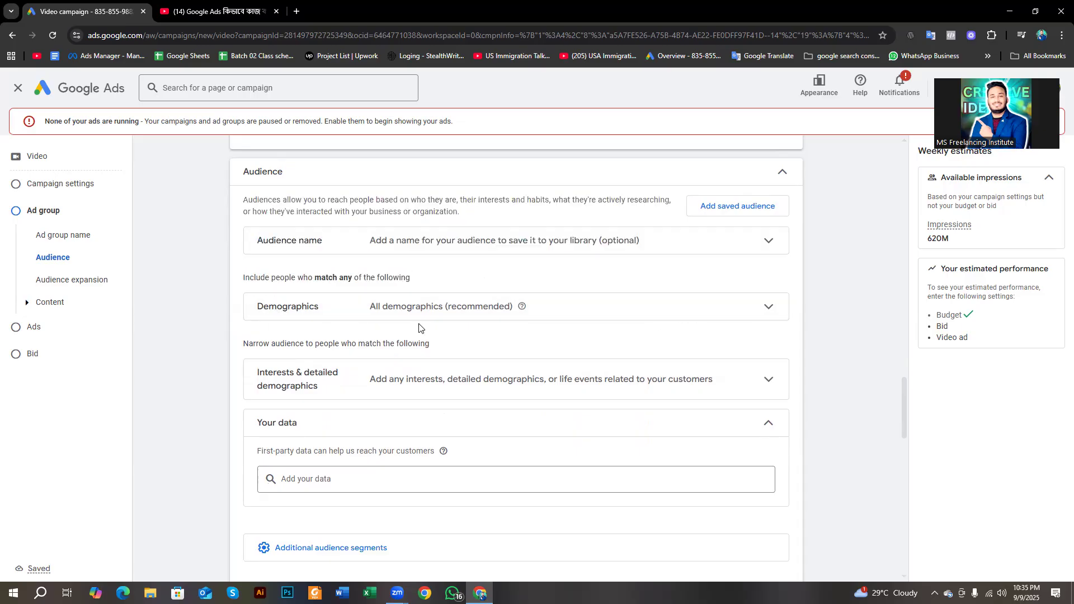
Expand the audience's Demographics settings and exclude the Unknown gender, keeping Female and Male
{"action": "left_click", "coordinate": [661, 314]}
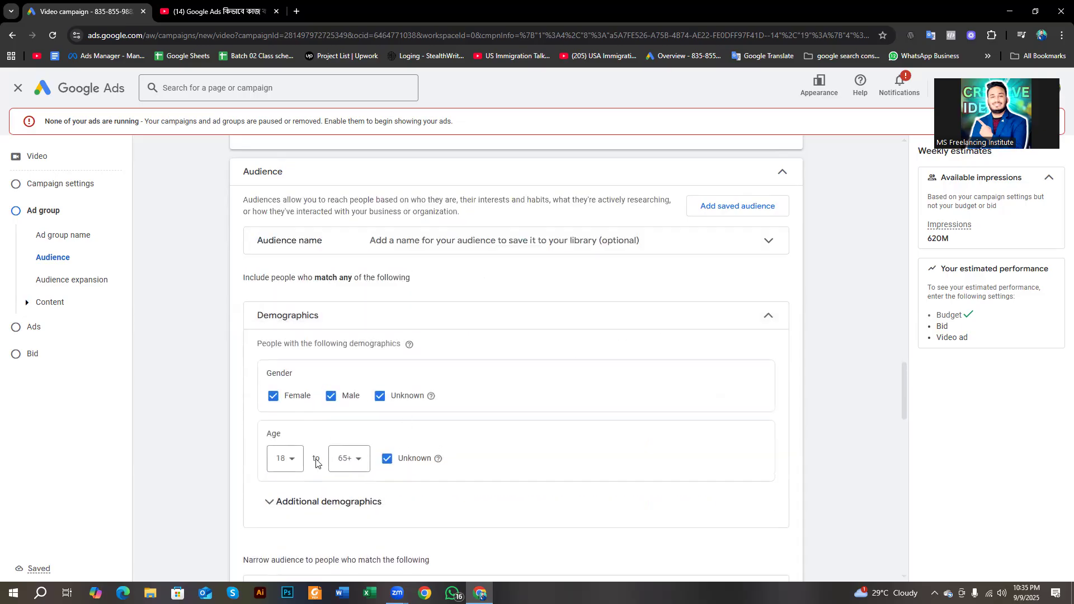
{"action": "left_click_drag", "start_coordinate": [270, 373], "coordinate": [318, 379]}
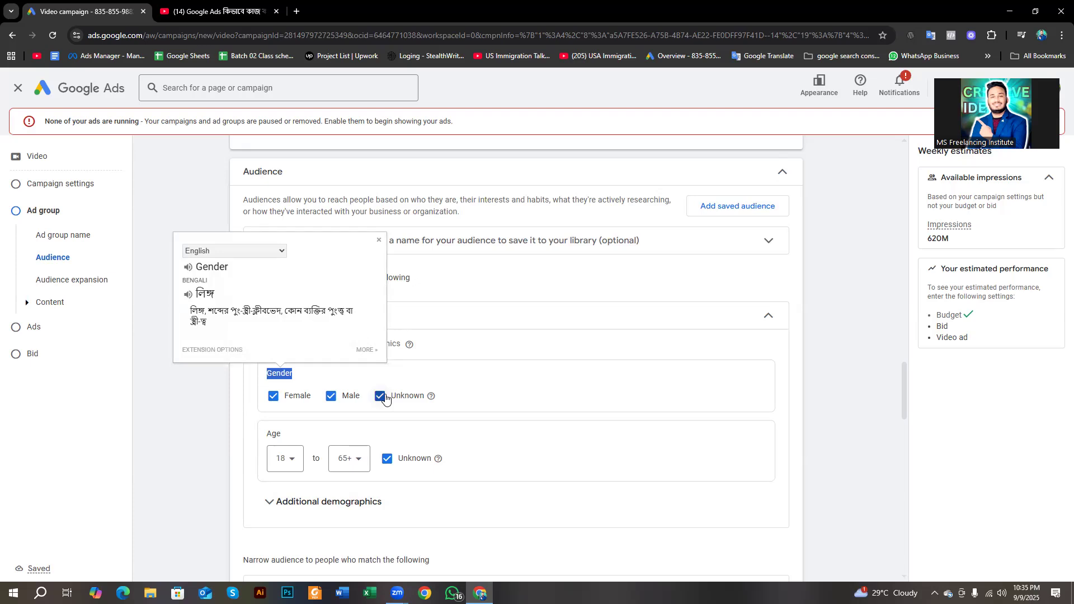
{"action": "left_click", "coordinate": [381, 397]}
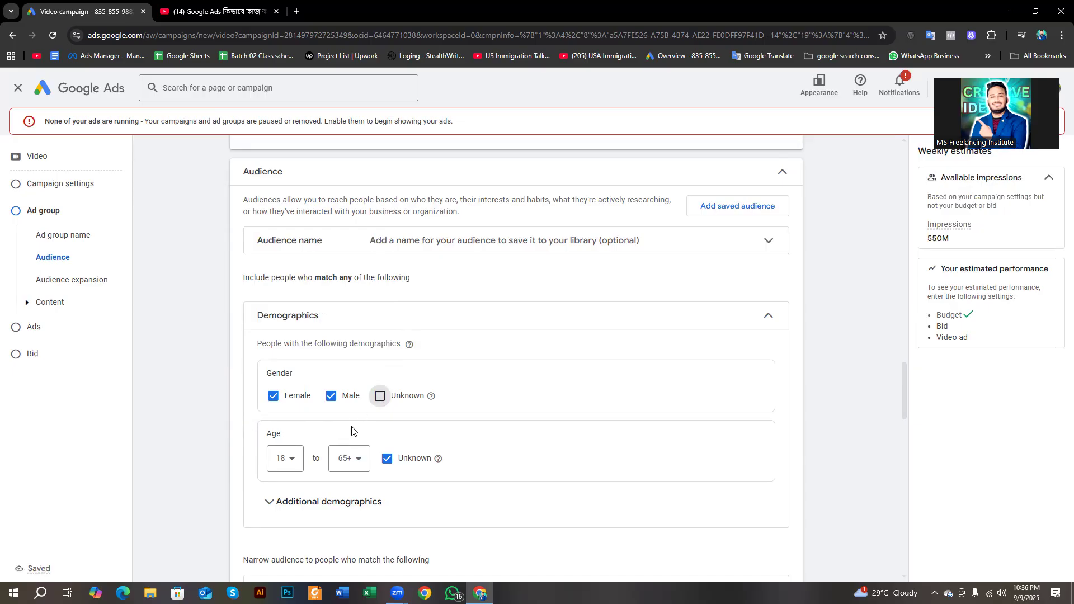
Review the age options and set the audience's age range to 18 to 34
{"action": "left_click", "coordinate": [284, 457]}
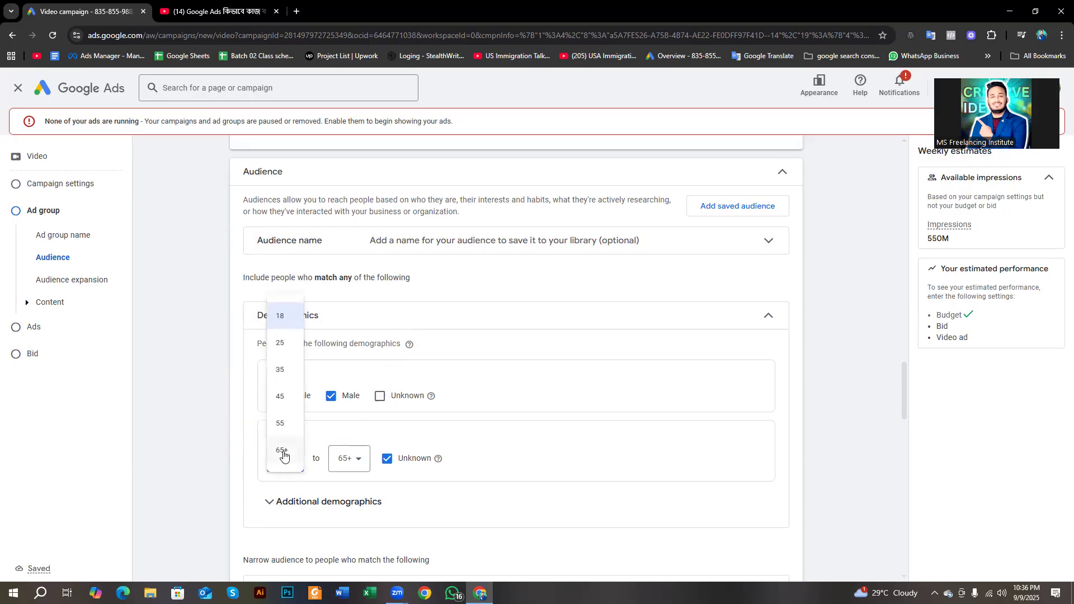
{"action": "left_click", "coordinate": [292, 315]}
{"action": "left_click", "coordinate": [347, 456]}
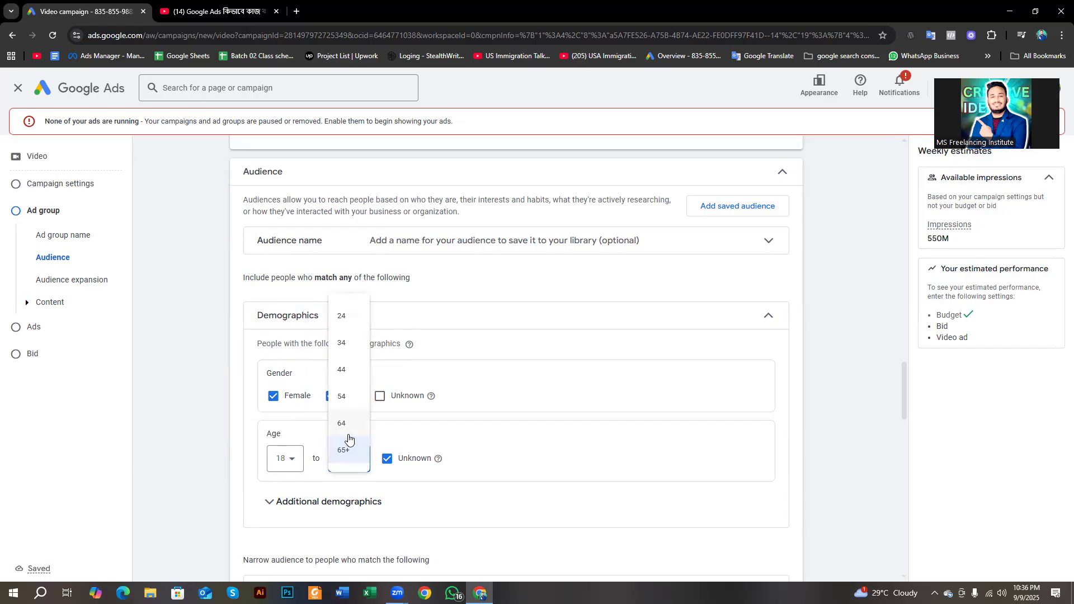
{"action": "scroll", "coordinate": [345, 386], "scroll_direction": "down", "scroll_amount": 2}
{"action": "scroll", "coordinate": [338, 400], "scroll_direction": "up", "scroll_amount": 2}
{"action": "left_click", "coordinate": [286, 460]}
{"action": "left_click", "coordinate": [347, 456]}
{"action": "left_click", "coordinate": [351, 344]}
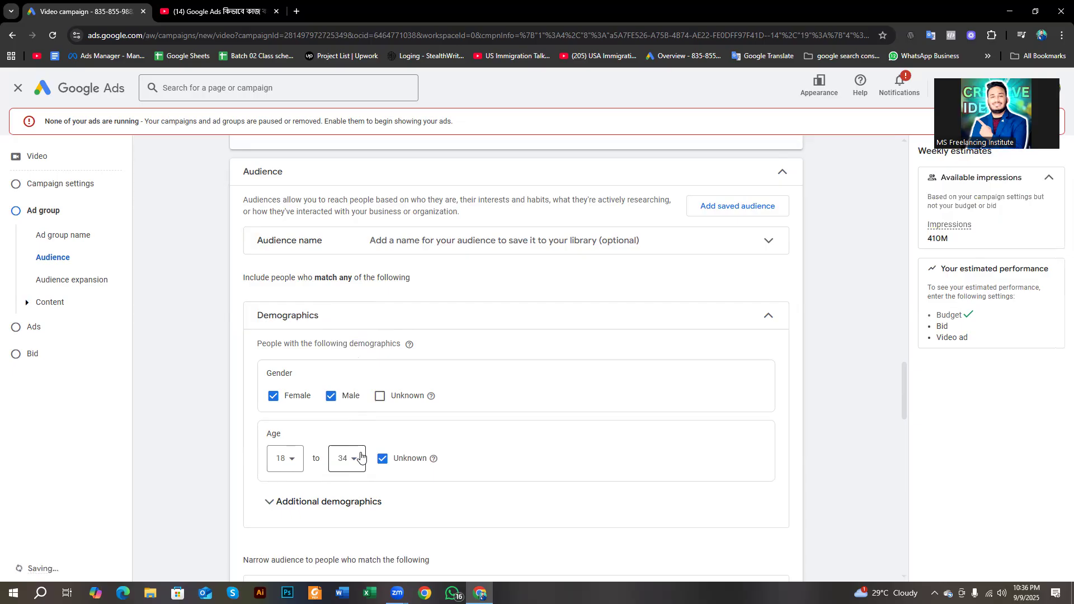
Exclude the Unknown age group from the audience and expand the additional demographics
{"action": "left_click", "coordinate": [382, 460]}
{"action": "scroll", "coordinate": [384, 457], "scroll_direction": "down", "scroll_amount": 2}
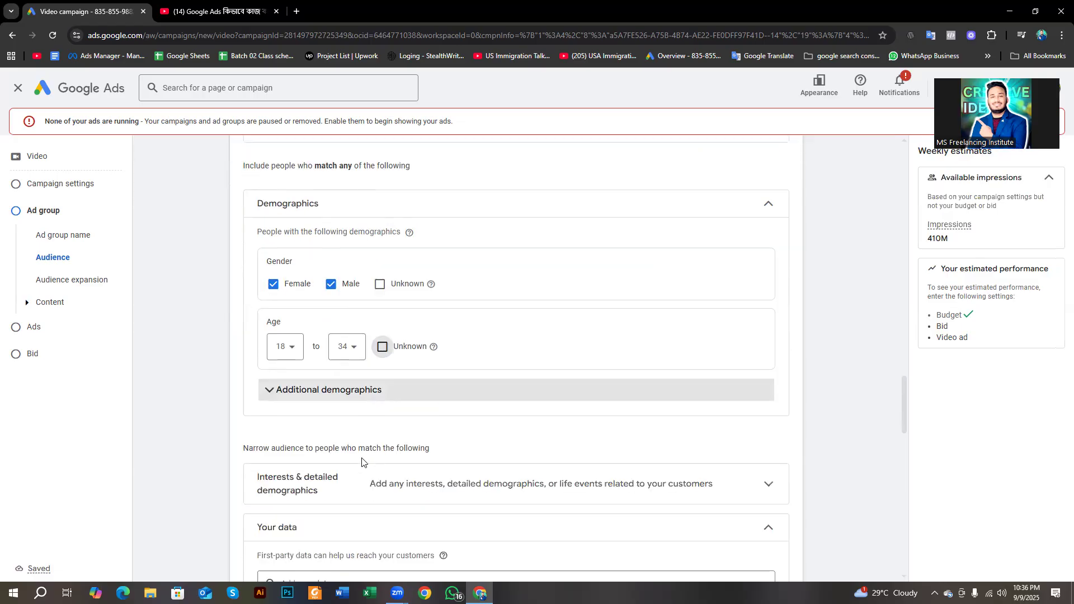
{"action": "left_click", "coordinate": [283, 392]}
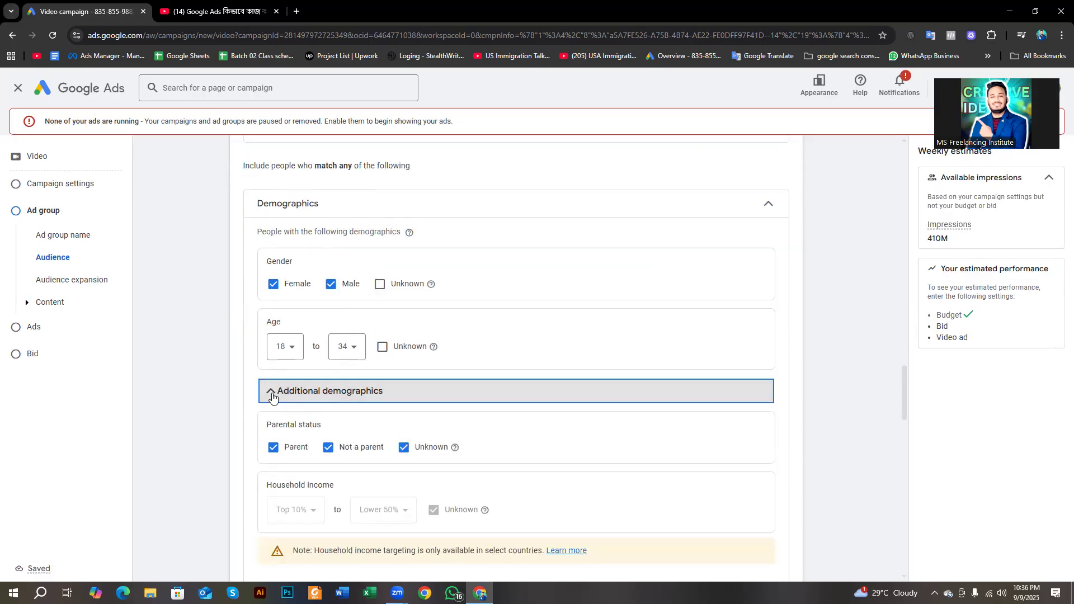
Examine the Parental status and Household income options in the additional demographics, highlighting their labels
{"action": "scroll", "coordinate": [271, 425], "scroll_direction": "down", "scroll_amount": 1}
{"action": "left_click_drag", "start_coordinate": [266, 368], "coordinate": [324, 376]}
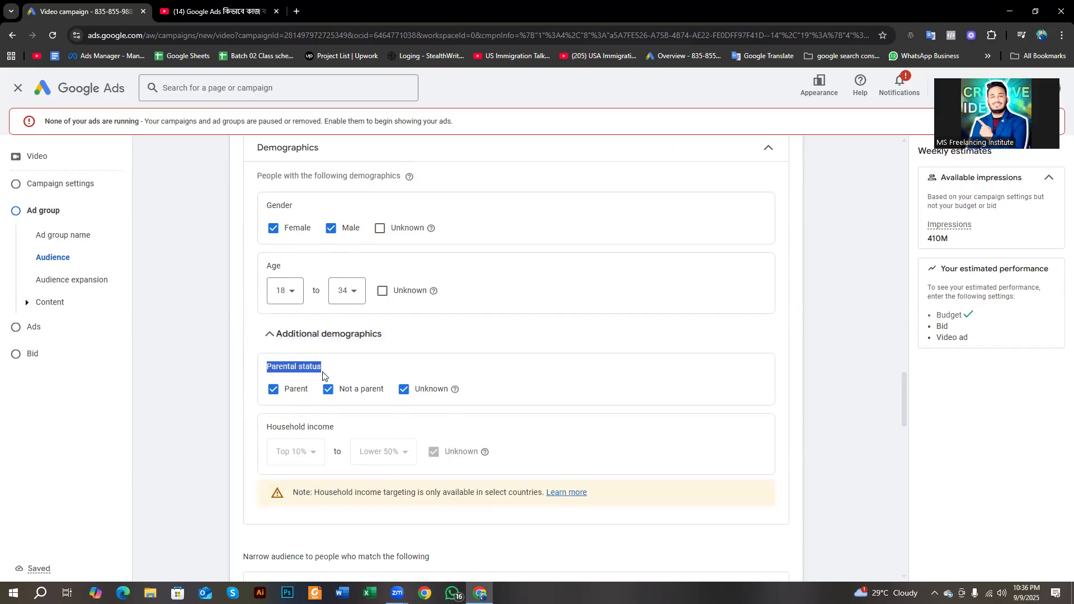
{"action": "left_click", "coordinate": [221, 407]}
{"action": "left_click_drag", "start_coordinate": [264, 427], "coordinate": [338, 425]}
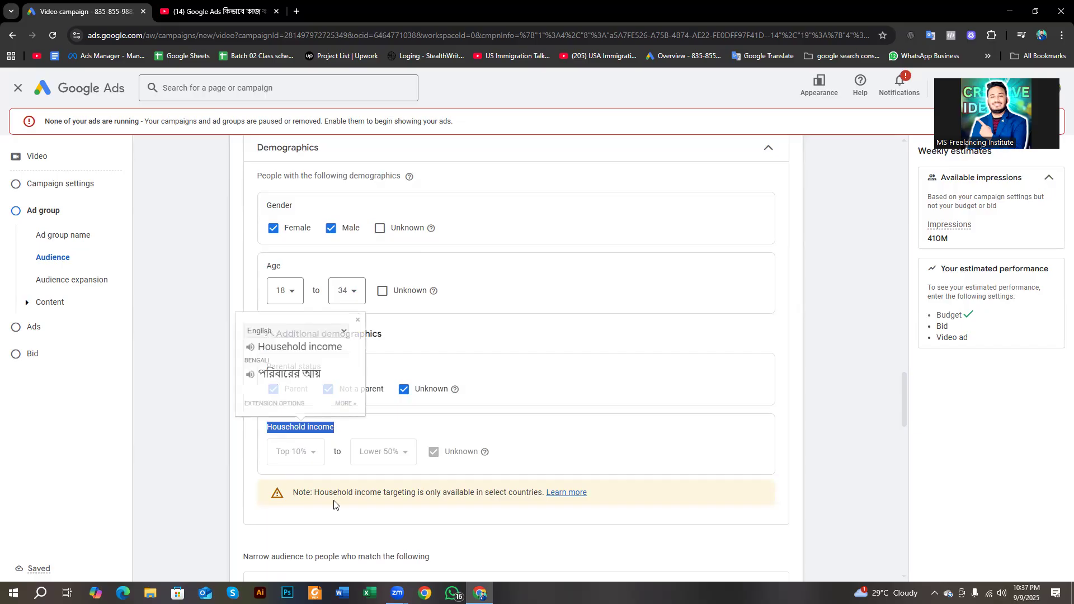
{"action": "left_click", "coordinate": [326, 515]}
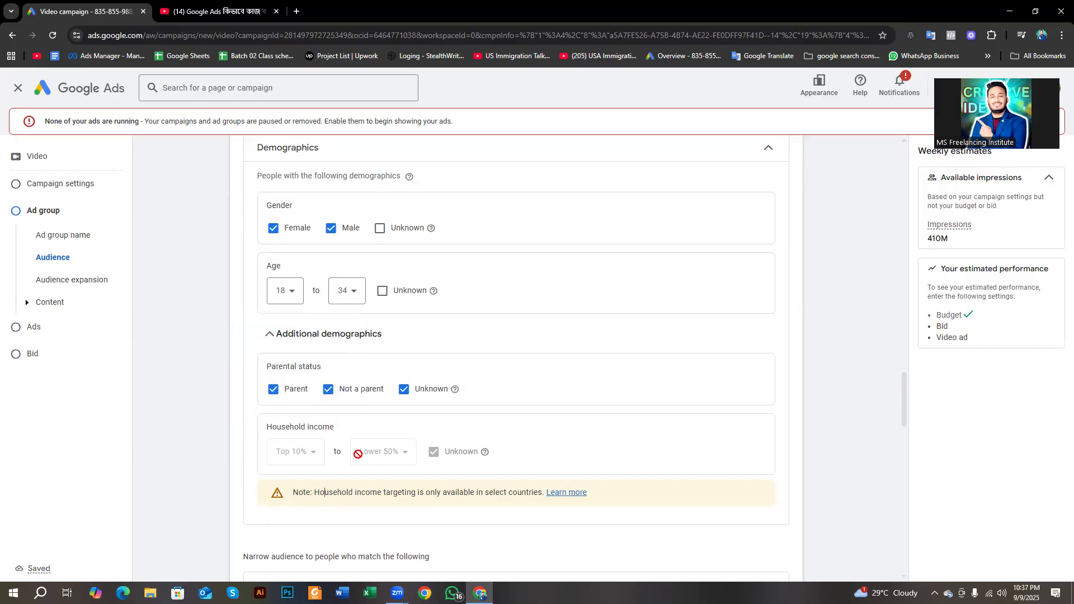
{"action": "left_click_drag", "start_coordinate": [268, 426], "coordinate": [352, 428]}
{"action": "left_click", "coordinate": [352, 428]}
Highlight the line about narrowing the audience to matching people and look back over the demographics settings
{"action": "scroll", "coordinate": [299, 471], "scroll_direction": "down", "scroll_amount": 3}
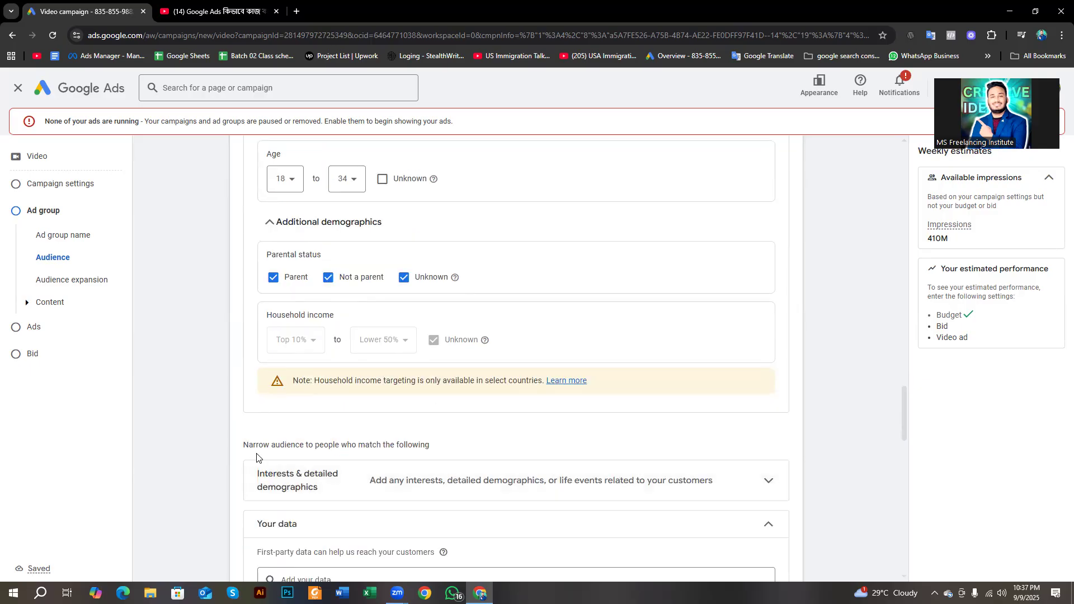
{"action": "left_click_drag", "start_coordinate": [240, 391], "coordinate": [472, 390]}
{"action": "left_click", "coordinate": [251, 311]}
{"action": "scroll", "coordinate": [252, 311], "scroll_direction": "up", "scroll_amount": 2}
{"action": "scroll", "coordinate": [297, 273], "scroll_direction": "up", "scroll_amount": 2}
{"action": "scroll", "coordinate": [338, 293], "scroll_direction": "down", "scroll_amount": 5}
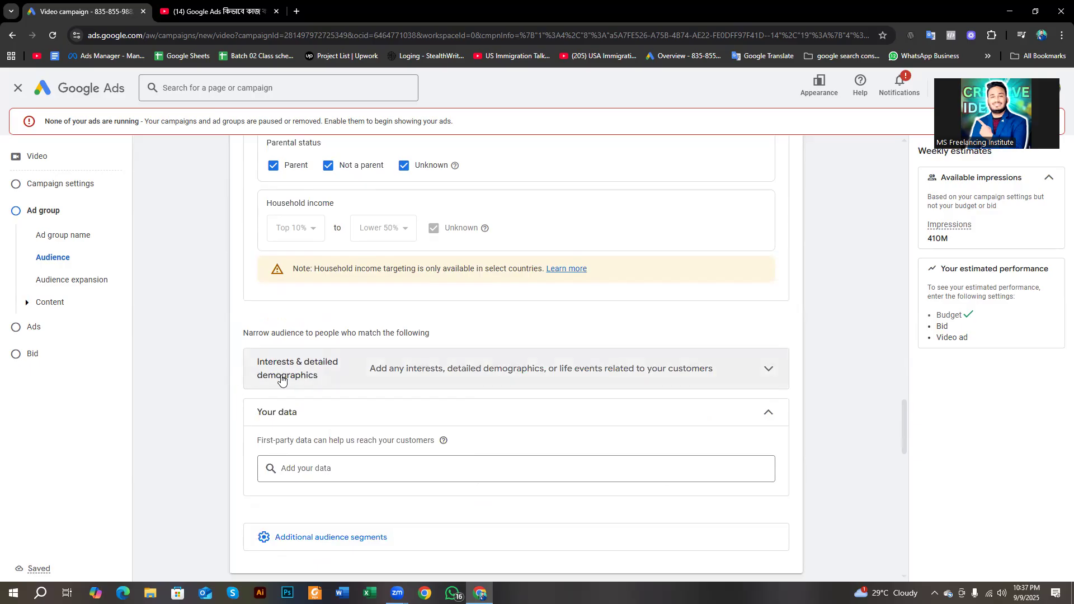
Expand Interests & detailed demographics, look through the suggested audience segments, and close the list without selecting any
{"action": "left_click", "coordinate": [430, 390]}
{"action": "scroll", "coordinate": [233, 479], "scroll_direction": "down", "scroll_amount": 2}
{"action": "left_click", "coordinate": [314, 316]}
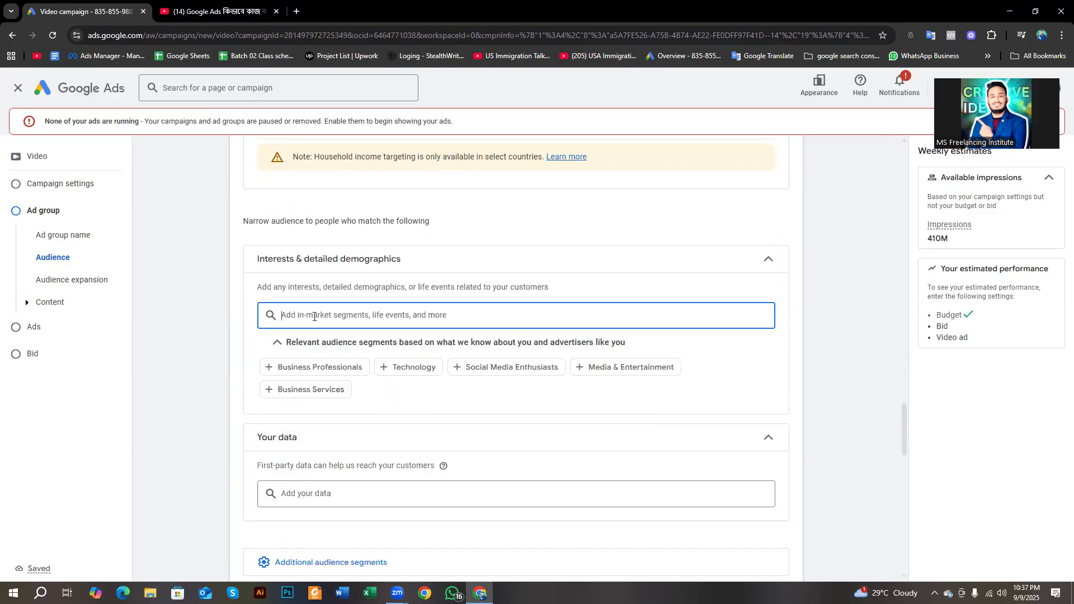
{"action": "scroll", "coordinate": [296, 464], "scroll_direction": "down", "scroll_amount": 2}
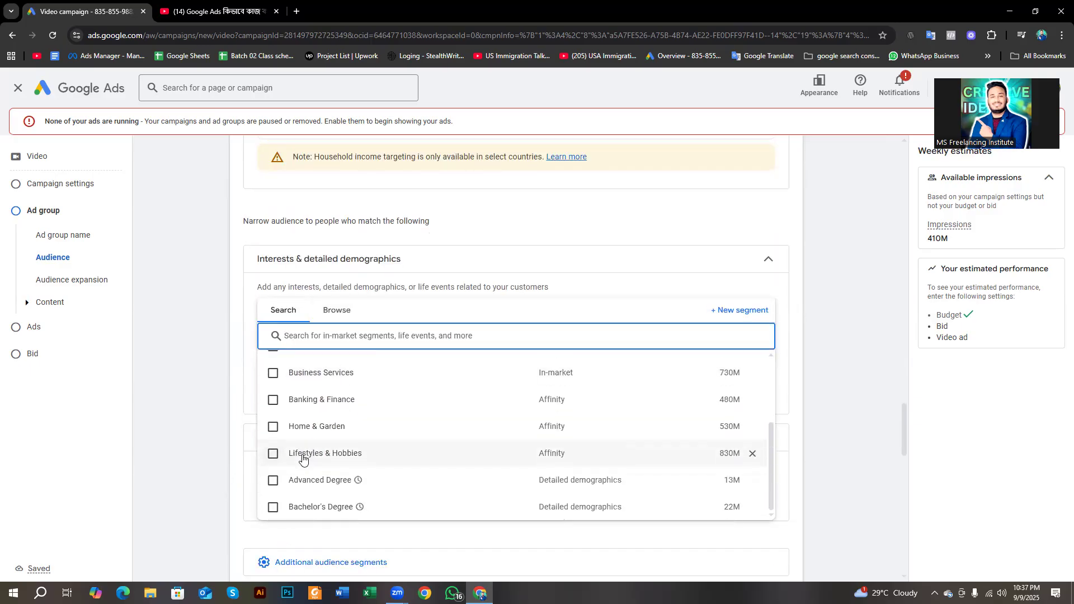
{"action": "scroll", "coordinate": [302, 459], "scroll_direction": "up", "scroll_amount": 1}
{"action": "scroll", "coordinate": [303, 459], "scroll_direction": "down", "scroll_amount": 1}
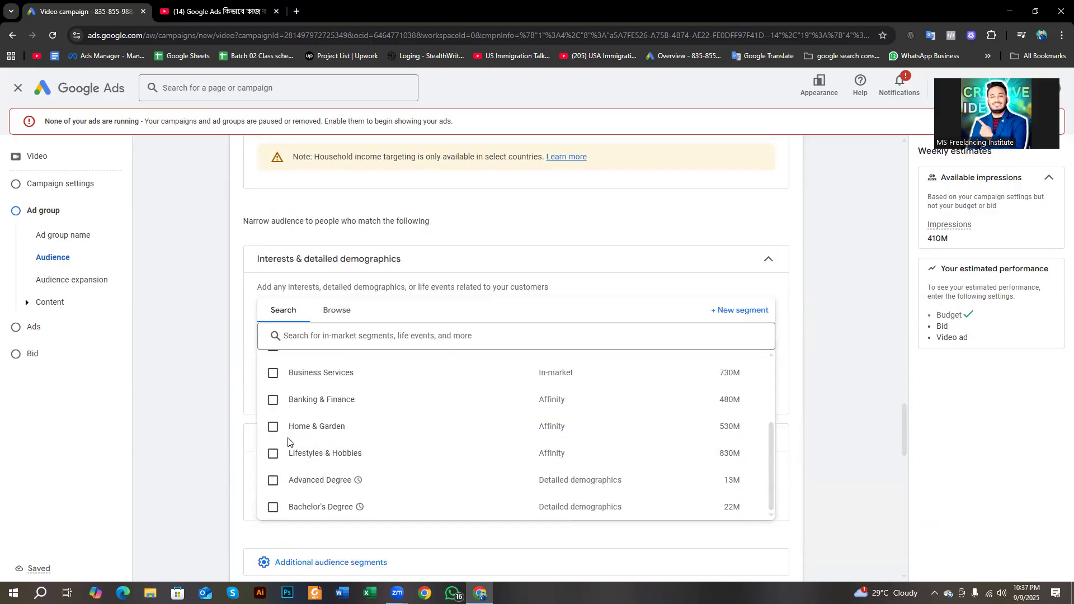
{"action": "left_click", "coordinate": [209, 333]}
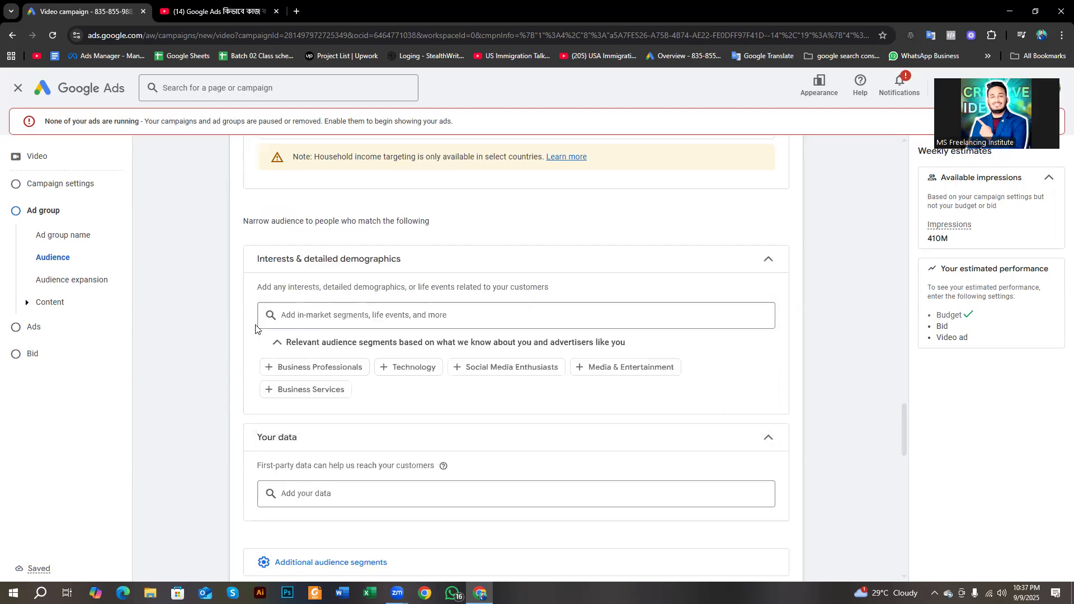
Browse the interest segment categories, expanding In-market and Life events to review the segments they contain
{"action": "left_click", "coordinate": [343, 316]}
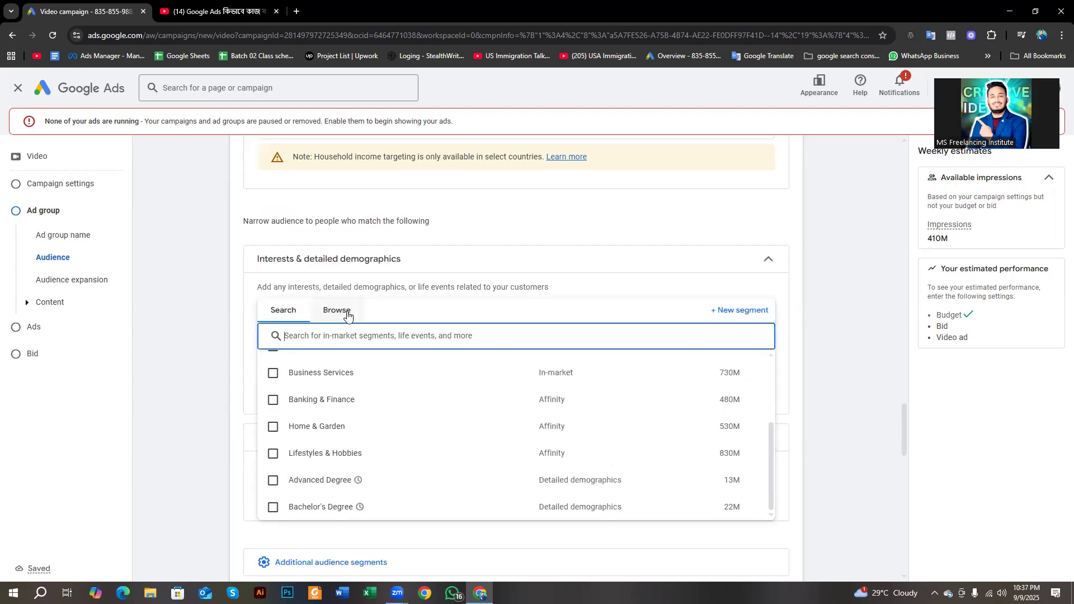
{"action": "left_click", "coordinate": [350, 316]}
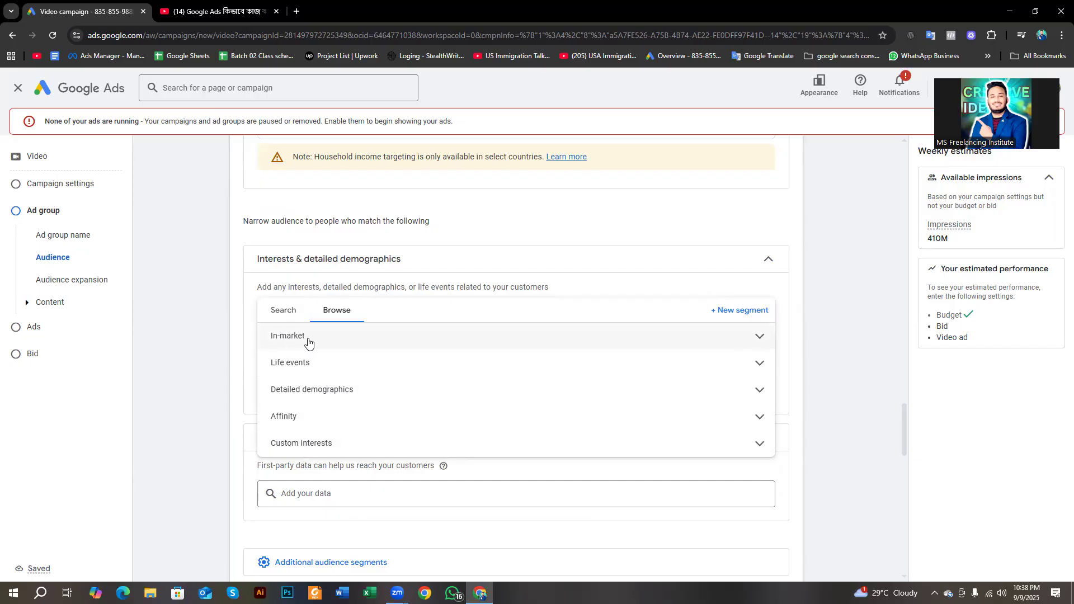
{"action": "left_click", "coordinate": [374, 339]}
{"action": "scroll", "coordinate": [324, 373], "scroll_direction": "down", "scroll_amount": 1}
{"action": "scroll", "coordinate": [325, 376], "scroll_direction": "up", "scroll_amount": 1}
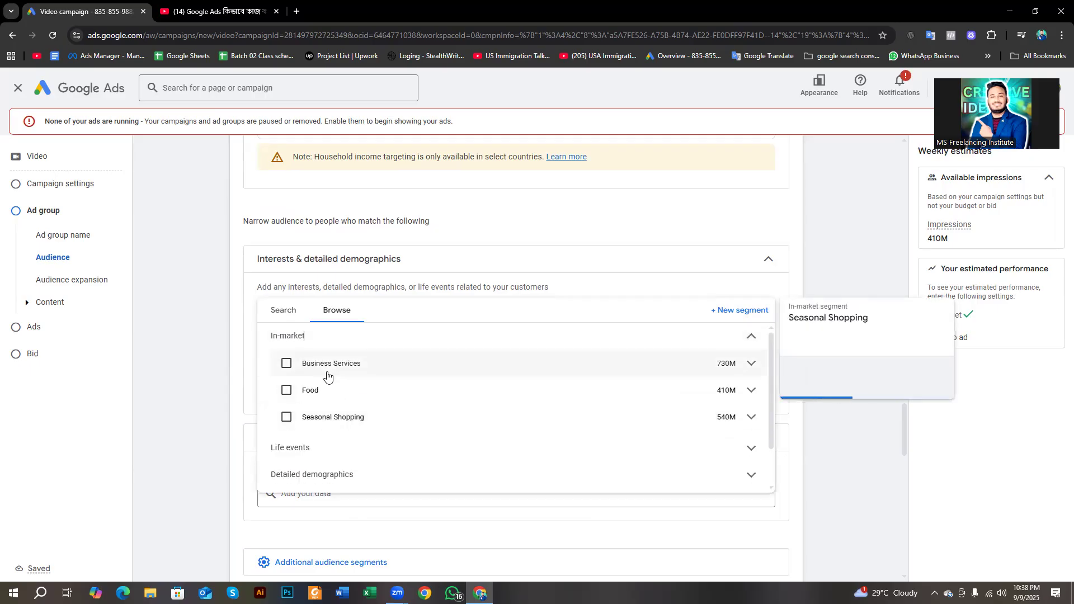
{"action": "mouse_move", "coordinate": [316, 392]}
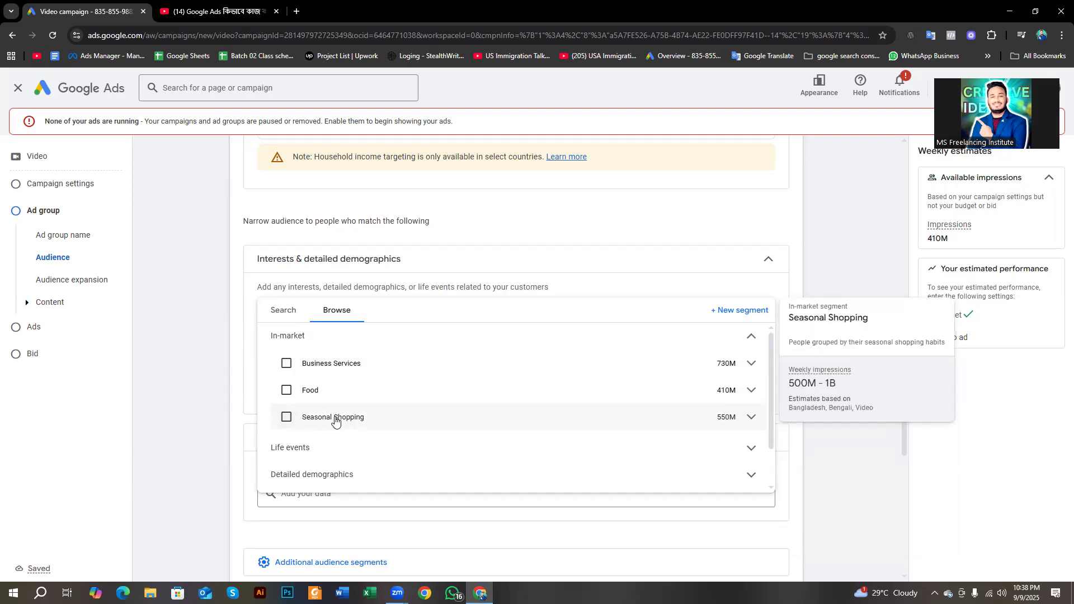
{"action": "scroll", "coordinate": [335, 420], "scroll_direction": "down", "scroll_amount": 1}
{"action": "left_click", "coordinate": [327, 400]}
{"action": "scroll", "coordinate": [324, 416], "scroll_direction": "down", "scroll_amount": 5}
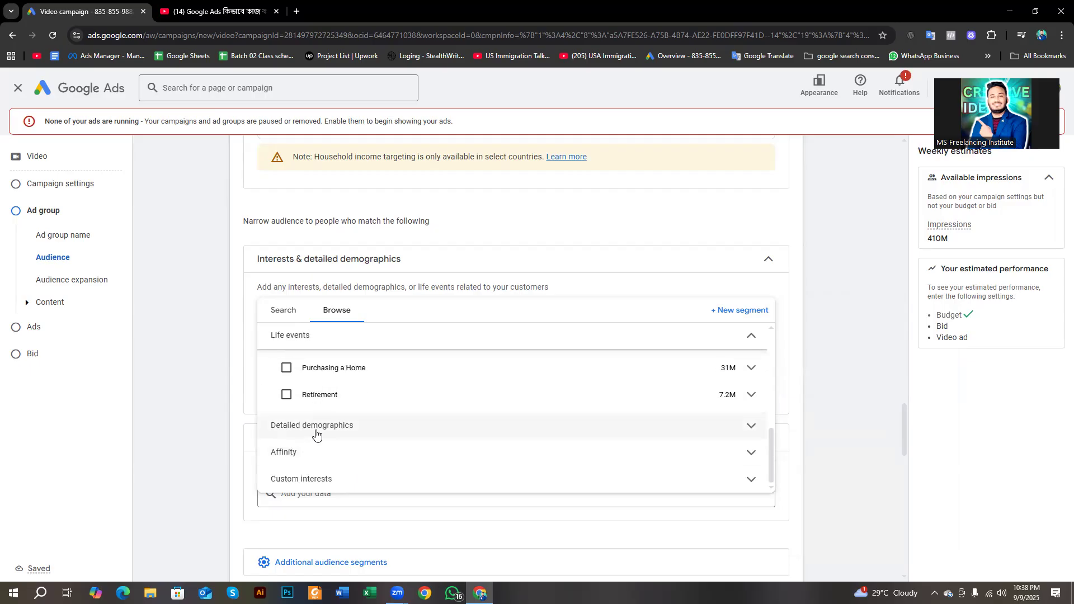
{"action": "scroll", "coordinate": [302, 391], "scroll_direction": "up", "scroll_amount": 6}
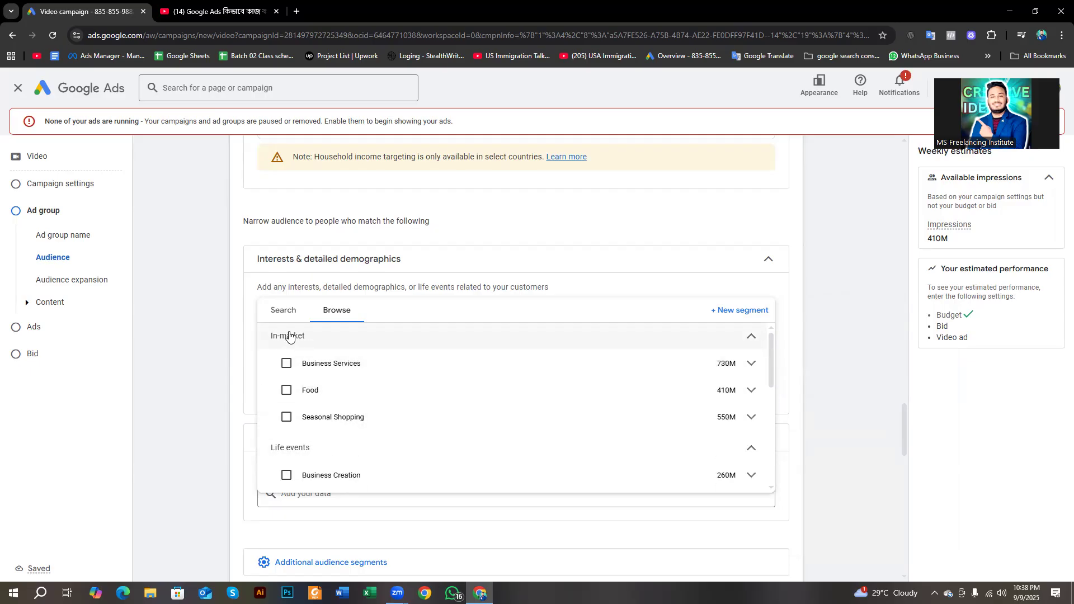
Return to the suggested interest segments, look through them again, and close the segment picker without selecting any
{"action": "left_click", "coordinate": [281, 312]}
{"action": "scroll", "coordinate": [278, 419], "scroll_direction": "down", "scroll_amount": 1}
{"action": "scroll", "coordinate": [278, 421], "scroll_direction": "down", "scroll_amount": 1}
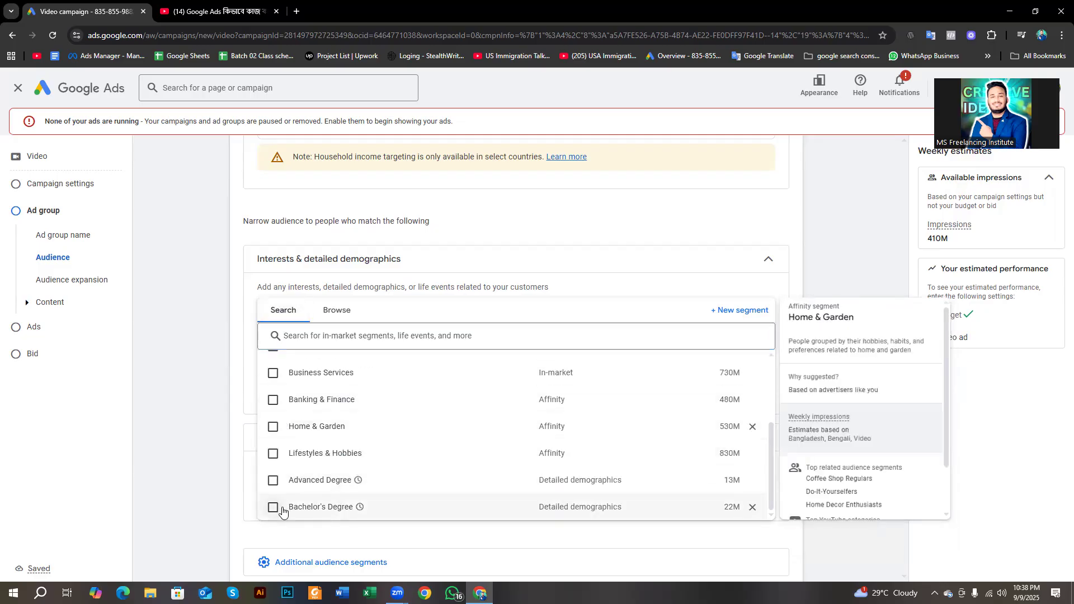
{"action": "scroll", "coordinate": [273, 492], "scroll_direction": "up", "scroll_amount": 3}
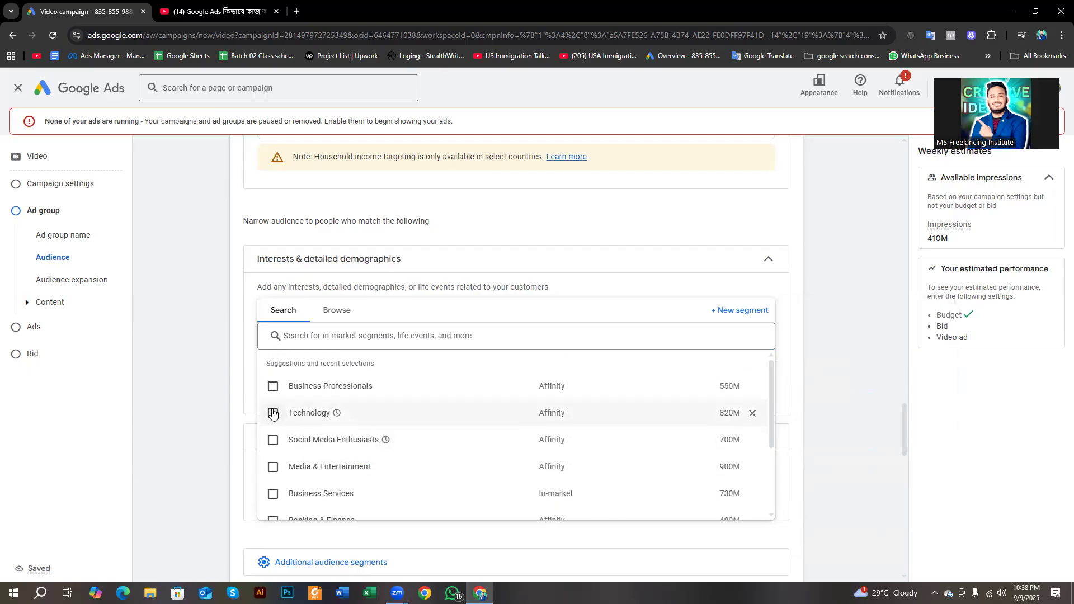
{"action": "left_click", "coordinate": [209, 311]}
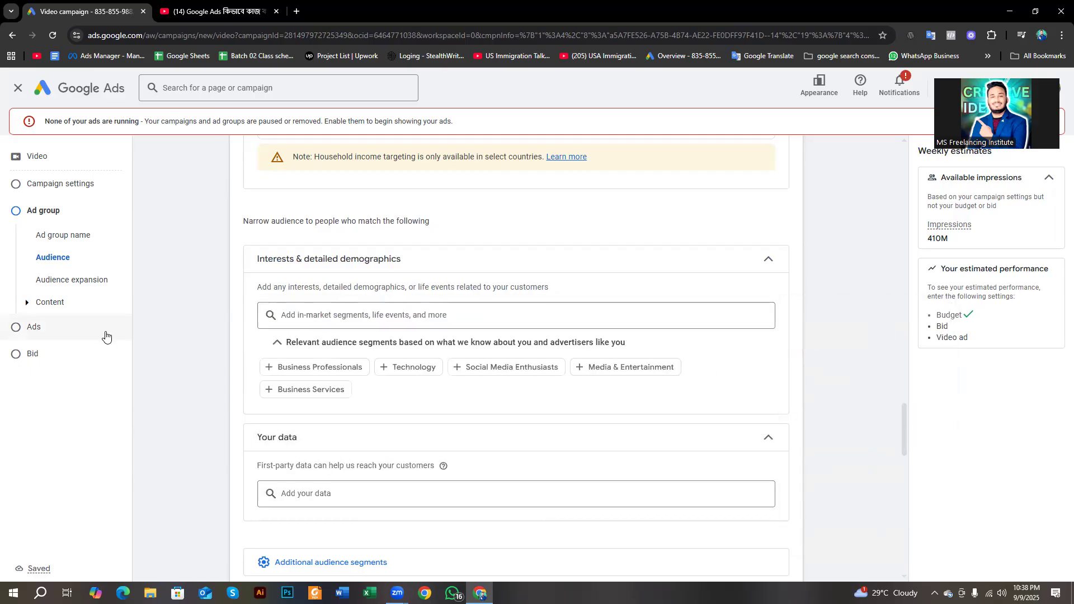
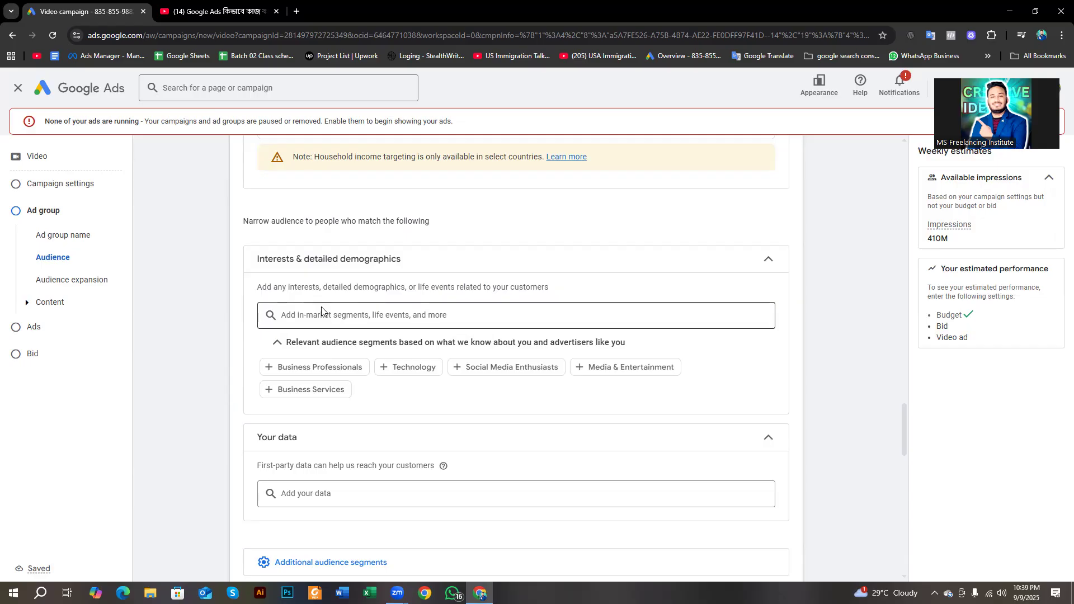
Look over the Your data segment search and the Audience expansion section without adding any segment
{"action": "scroll", "coordinate": [313, 311], "scroll_direction": "down", "scroll_amount": 1}
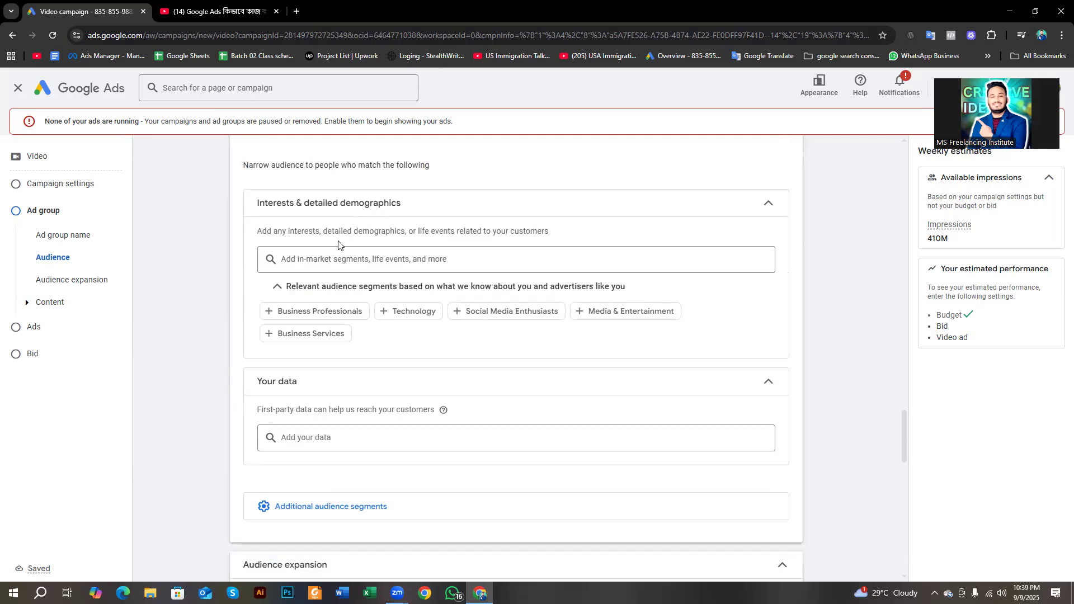
{"action": "scroll", "coordinate": [340, 244], "scroll_direction": "down", "scroll_amount": 1}
{"action": "left_click", "coordinate": [327, 381]}
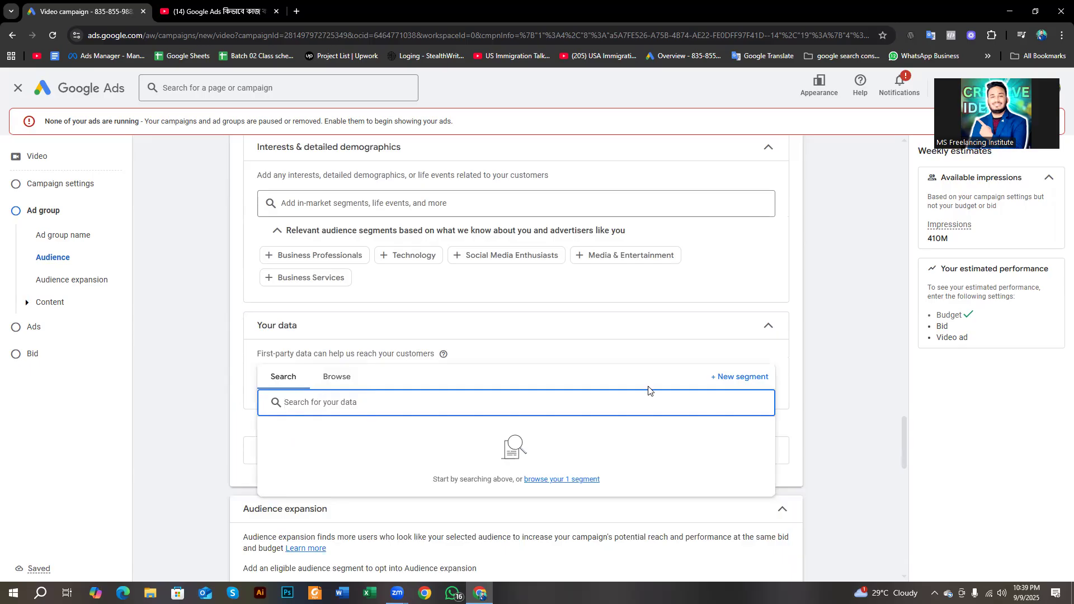
{"action": "scroll", "coordinate": [208, 331], "scroll_direction": "down", "scroll_amount": 4}
{"action": "left_click", "coordinate": [208, 331]}
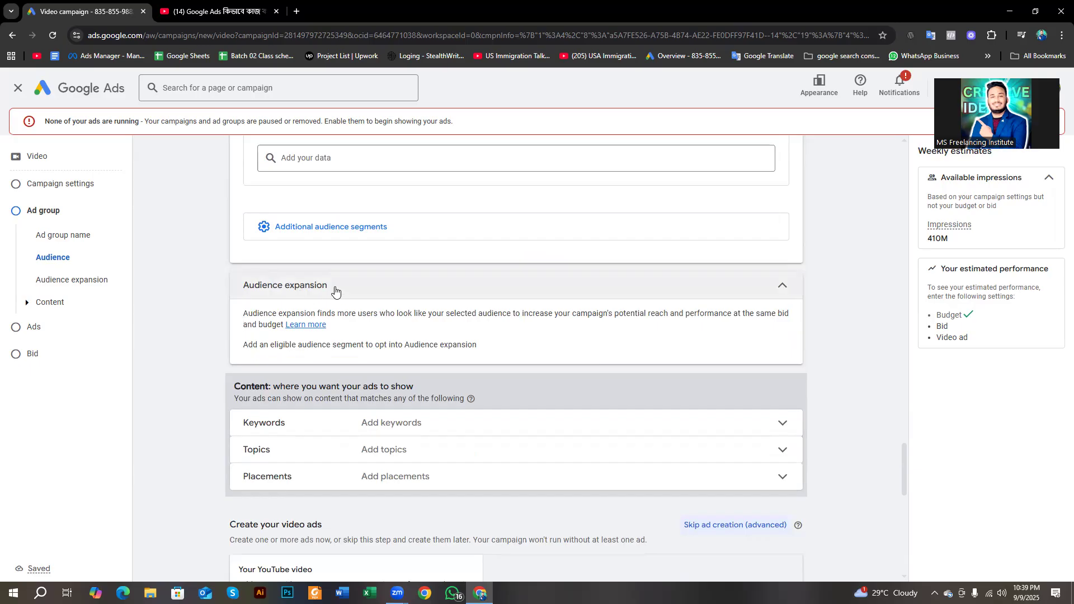
{"action": "left_click", "coordinate": [368, 286]}
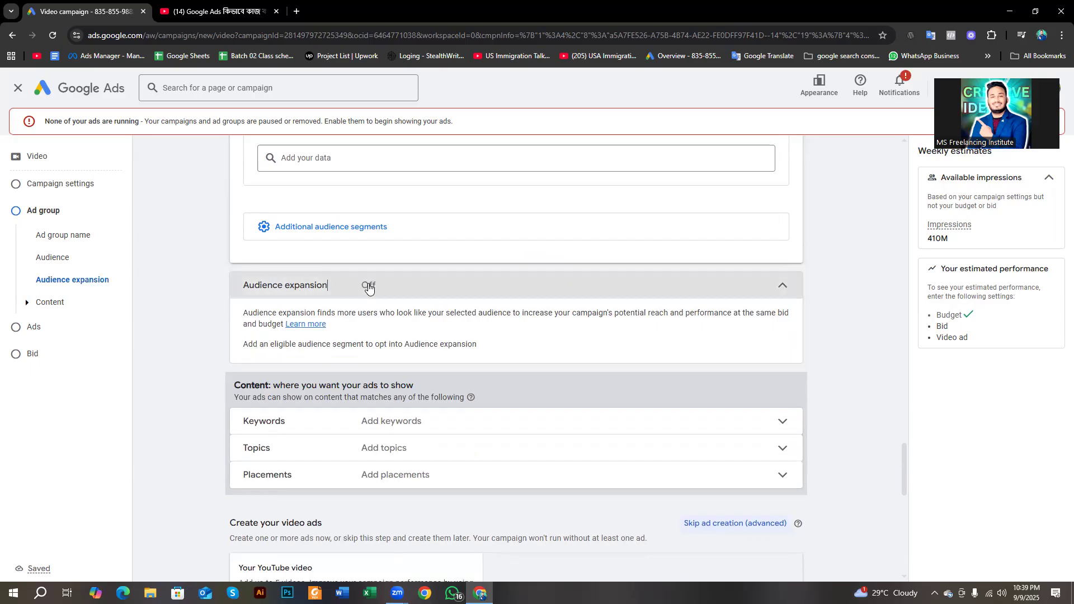
{"action": "left_click", "coordinate": [366, 286]}
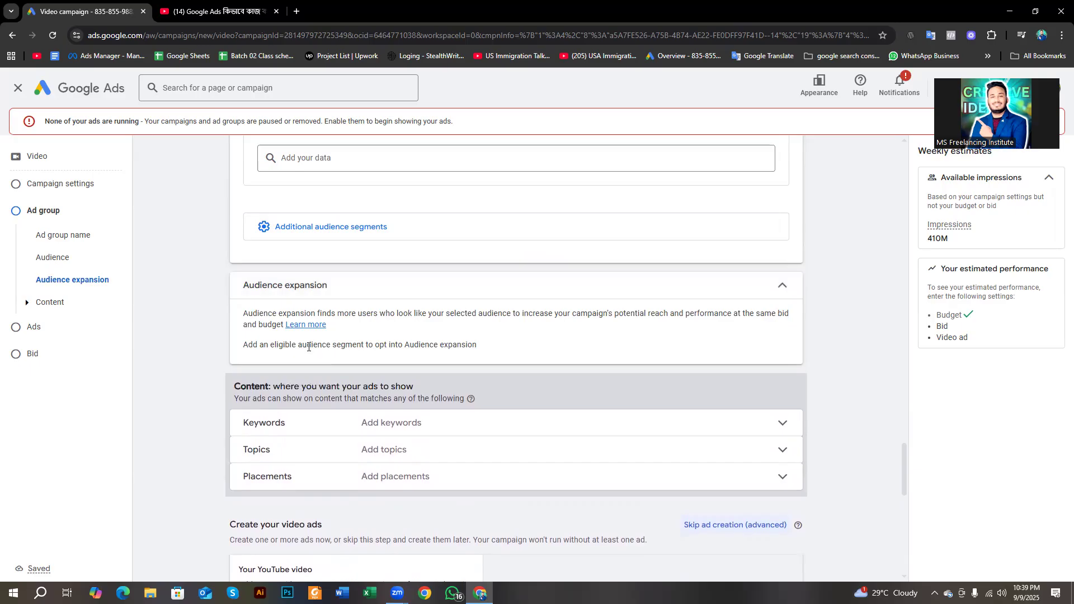
Expand the Keywords and Topics content targeting settings to review their options, and collapse both without adding anything
{"action": "scroll", "coordinate": [309, 347], "scroll_direction": "down", "scroll_amount": 1}
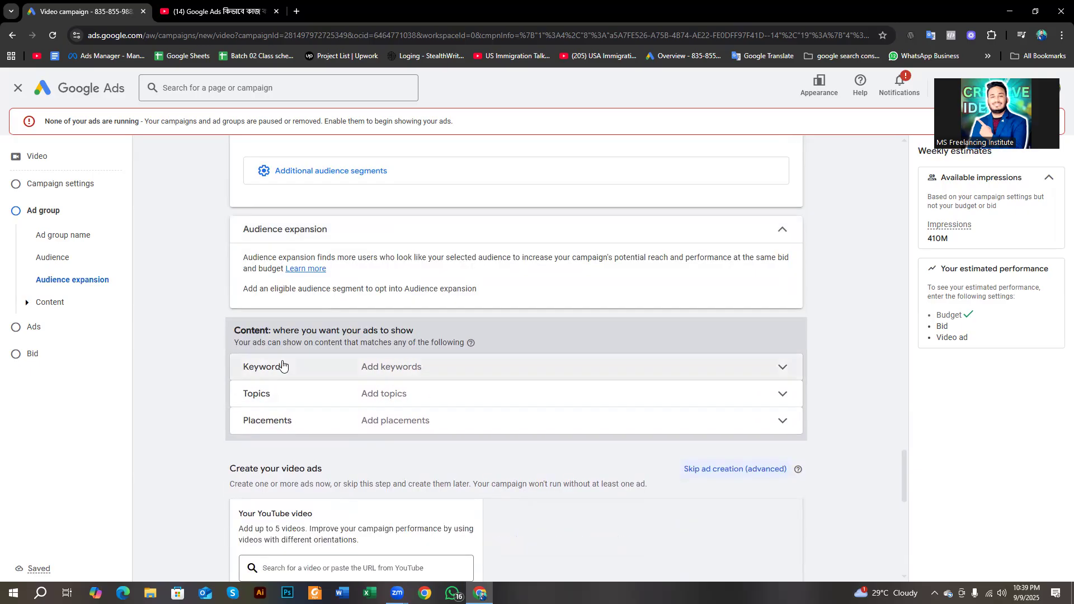
{"action": "left_click", "coordinate": [351, 367]}
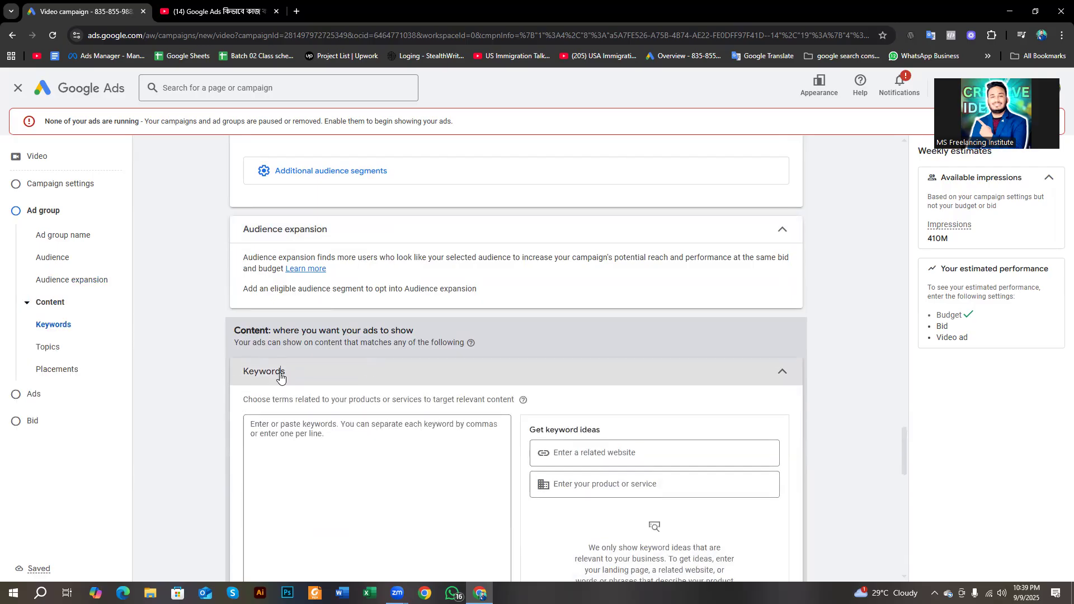
{"action": "left_click", "coordinate": [280, 373]}
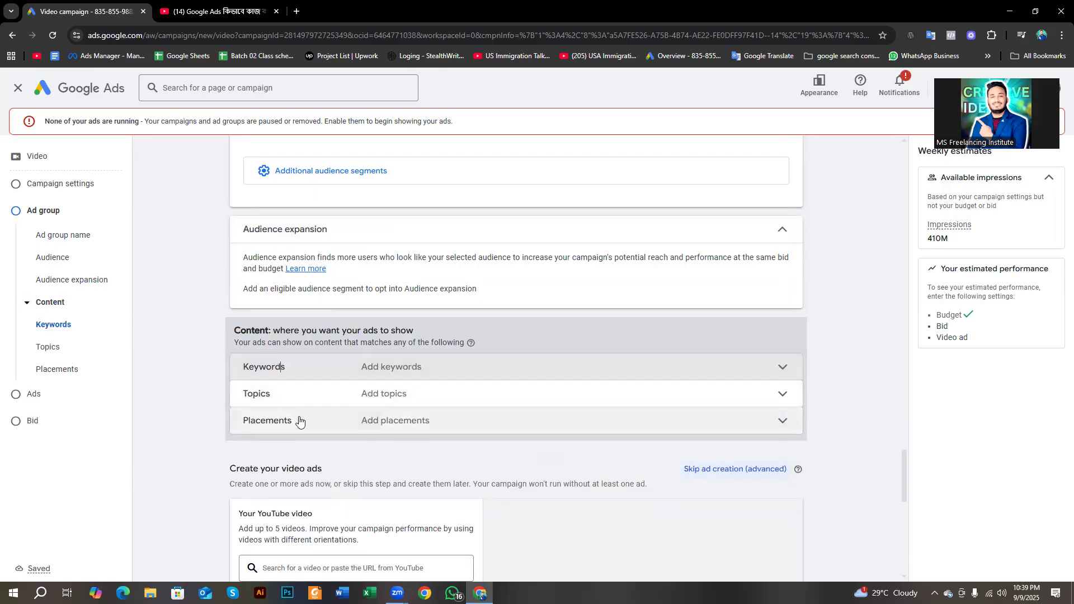
{"action": "left_click", "coordinate": [302, 394]}
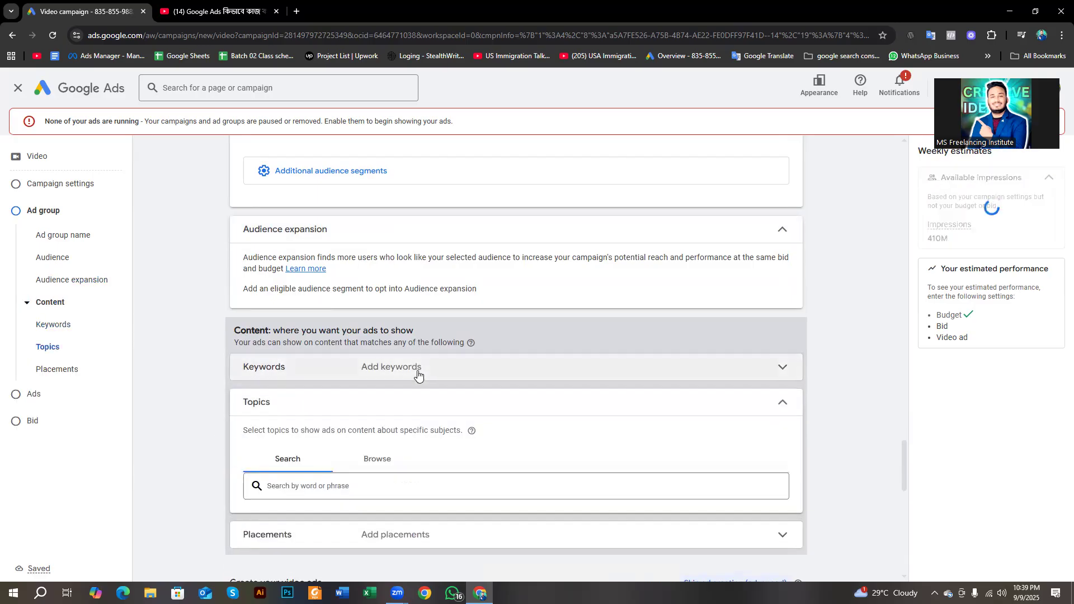
{"action": "left_click", "coordinate": [418, 374]}
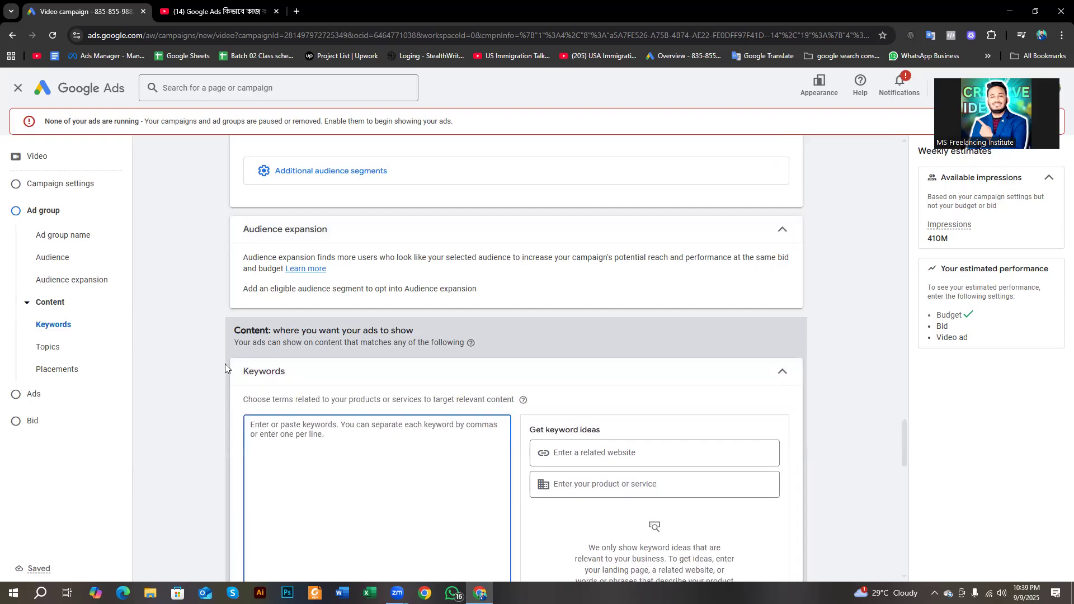
{"action": "left_click", "coordinate": [268, 362]}
{"action": "left_click", "coordinate": [269, 404]}
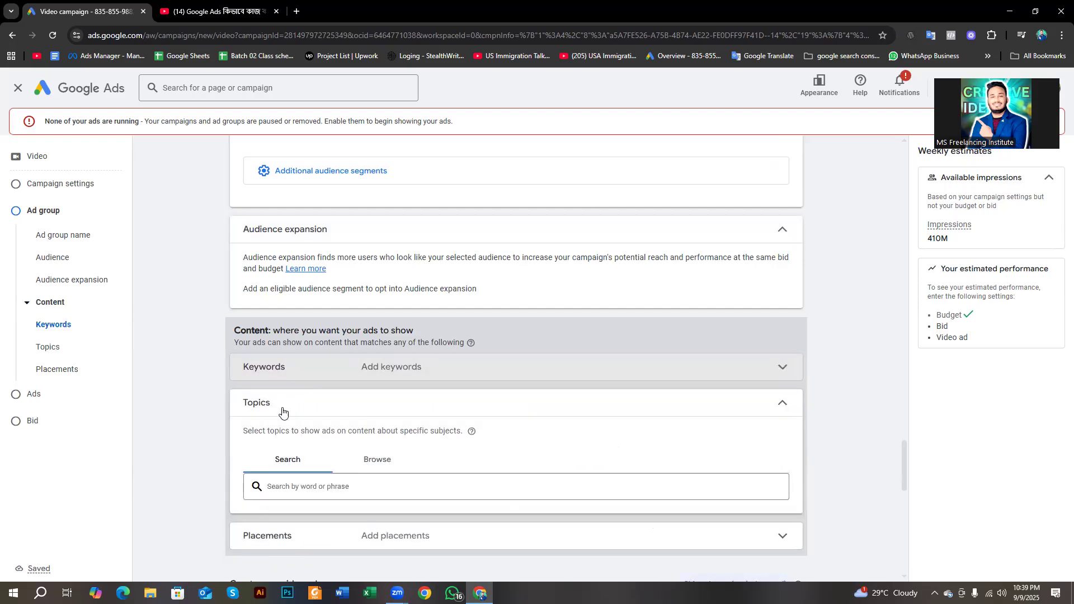
{"action": "left_click", "coordinate": [282, 408]}
{"action": "left_click", "coordinate": [281, 403]}
{"action": "left_click", "coordinate": [281, 402]}
Expand the Placements targeting, review its placement categories, and collapse it without selecting any
{"action": "left_click", "coordinate": [287, 422]}
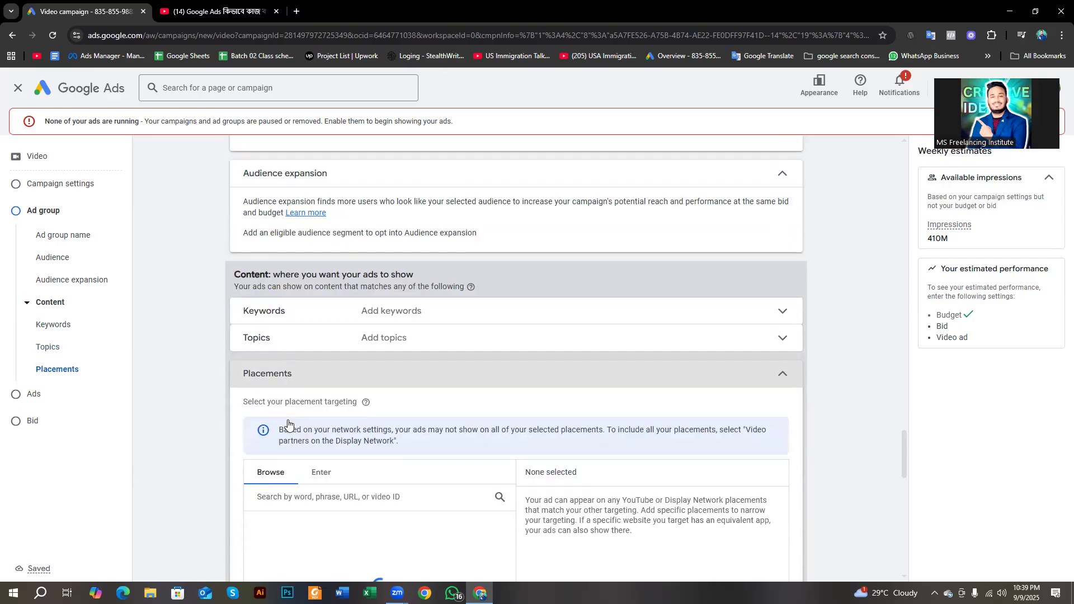
{"action": "scroll", "coordinate": [288, 425], "scroll_direction": "down", "scroll_amount": 3}
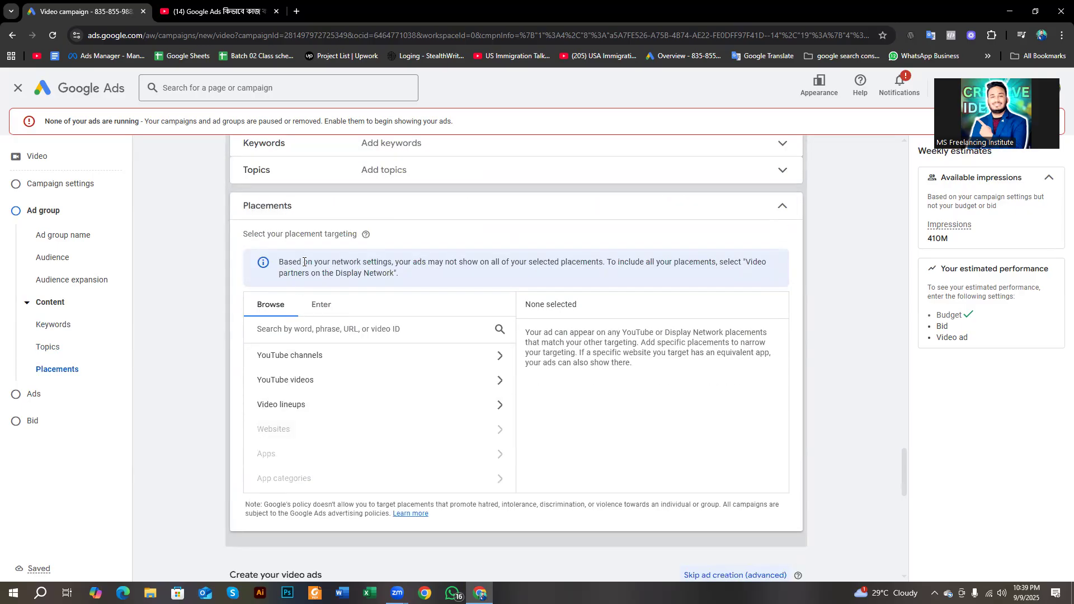
{"action": "left_click", "coordinate": [315, 210]}
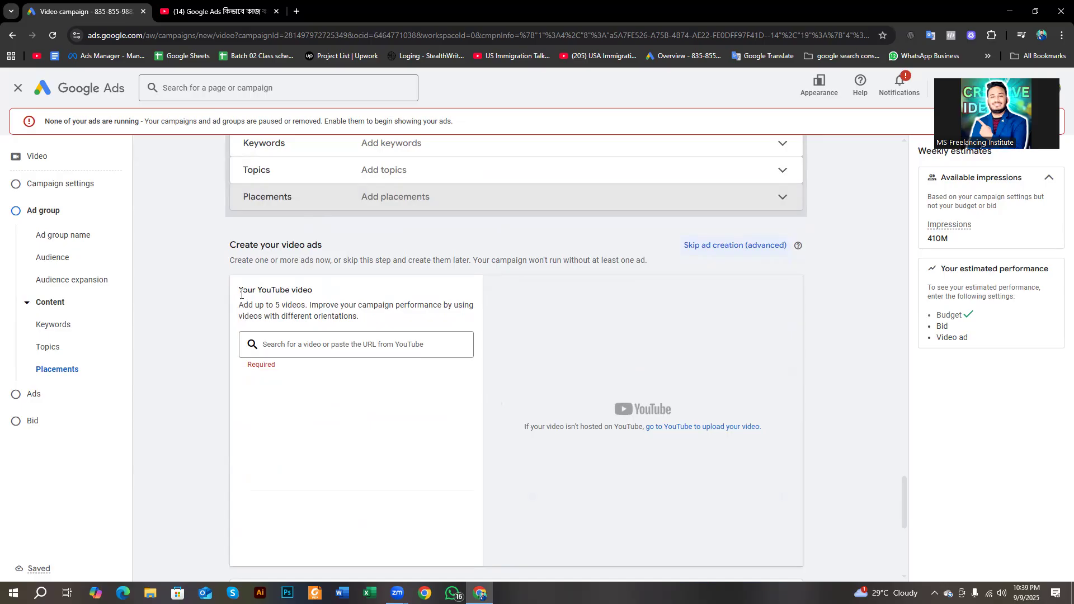
Search YouTube for "MS Freelancing Institute" and add the Canva Masterclass 2025 video as the ad's video
{"action": "left_click_drag", "start_coordinate": [242, 290], "coordinate": [344, 296]}
{"action": "left_click", "coordinate": [356, 352]}
{"action": "scroll", "coordinate": [282, 352], "scroll_direction": "down", "scroll_amount": 4}
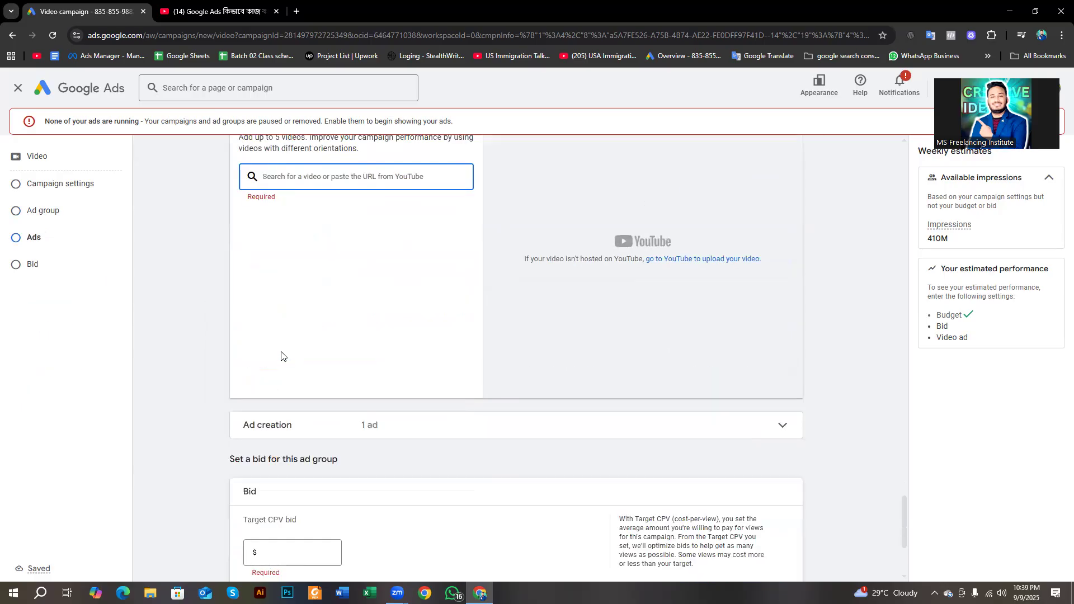
{"action": "scroll", "coordinate": [333, 301], "scroll_direction": "up", "scroll_amount": 2}
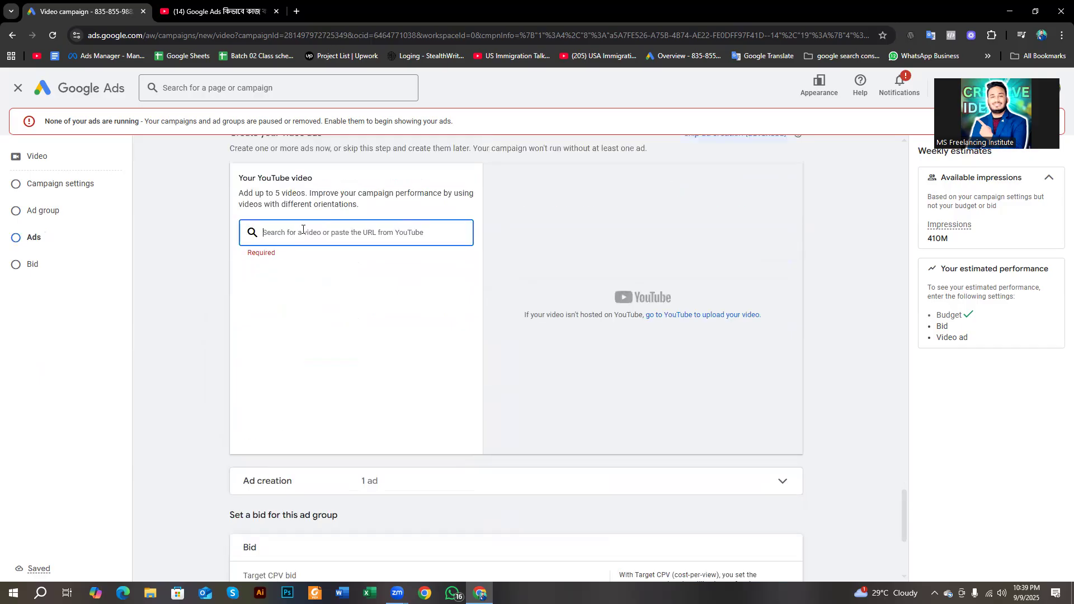
{"action": "type", "text": "MS "}
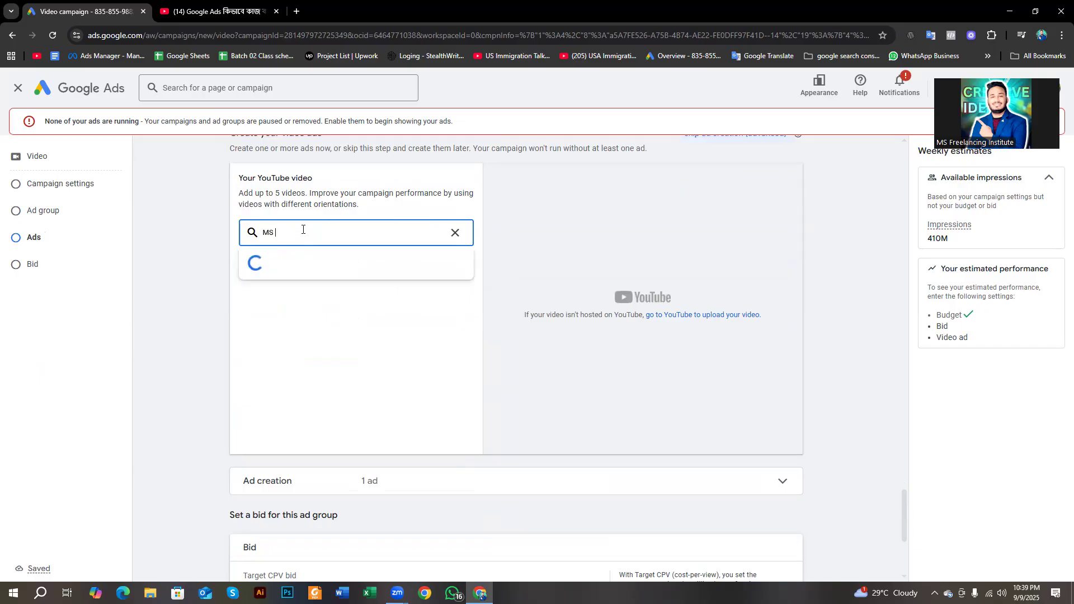
{"action": "type", "text": "Freelancing"}
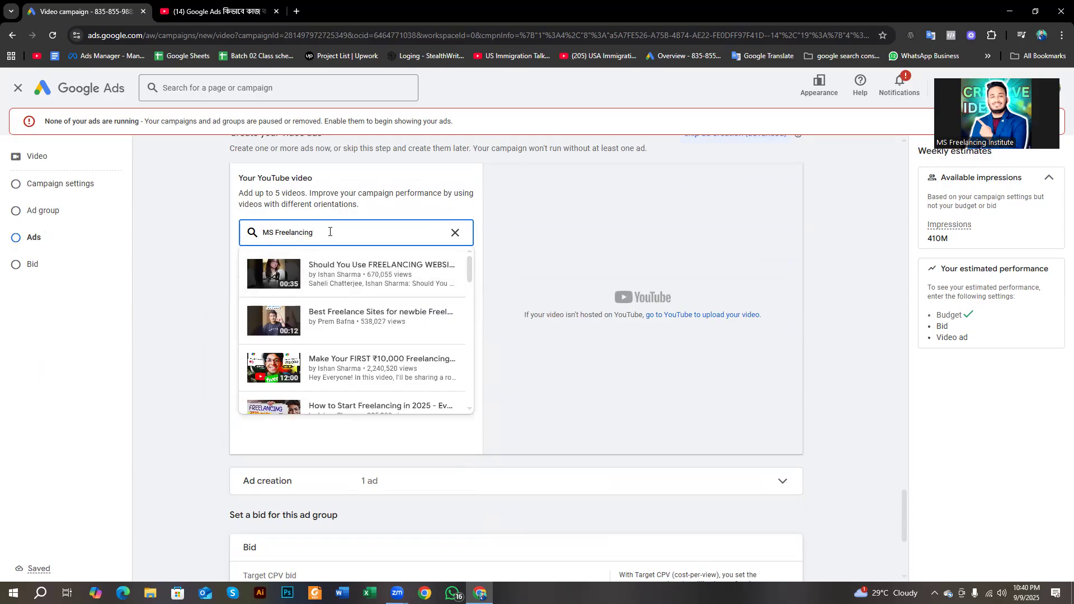
{"action": "type", "text": "Institute"}
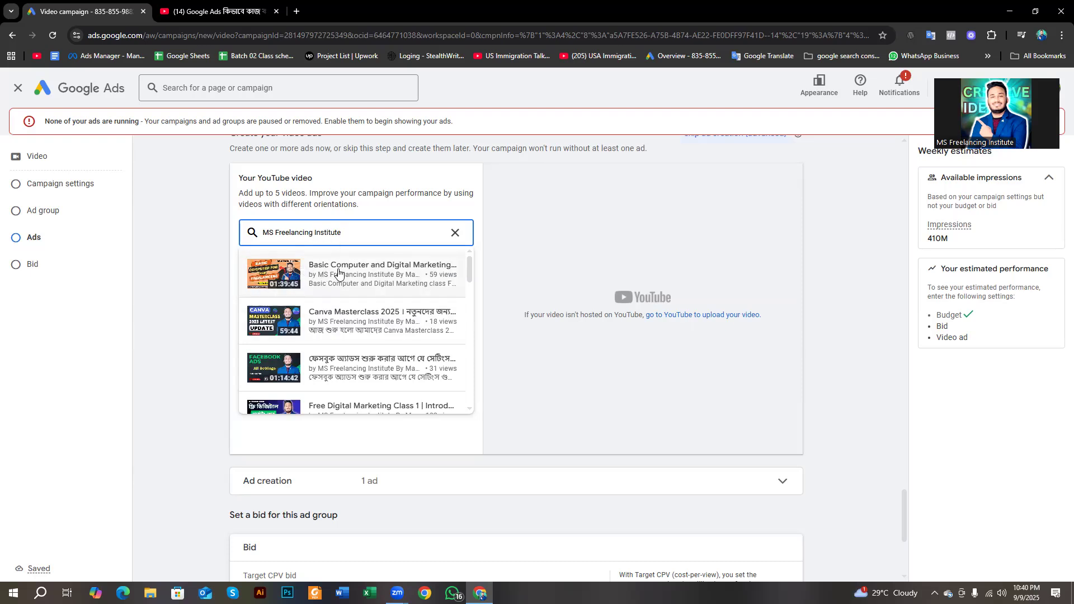
{"action": "left_click", "coordinate": [330, 316]}
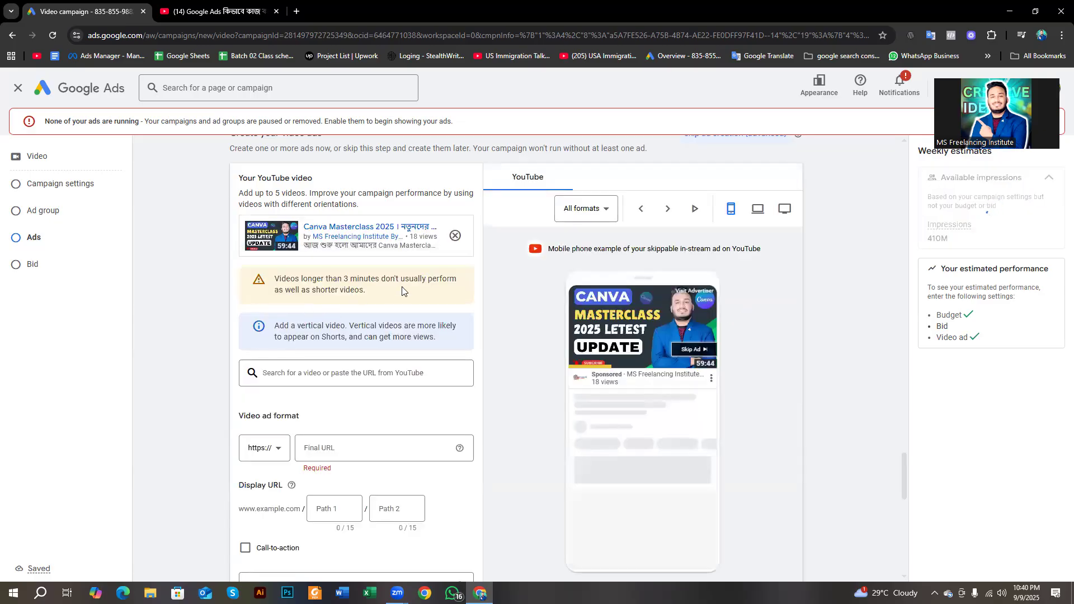
Examine the ad preview and the recommendations on videos longer than 3 minutes and on adding a vertical video
{"action": "scroll", "coordinate": [359, 323], "scroll_direction": "down", "scroll_amount": 4}
{"action": "scroll", "coordinate": [358, 324], "scroll_direction": "up", "scroll_amount": 5}
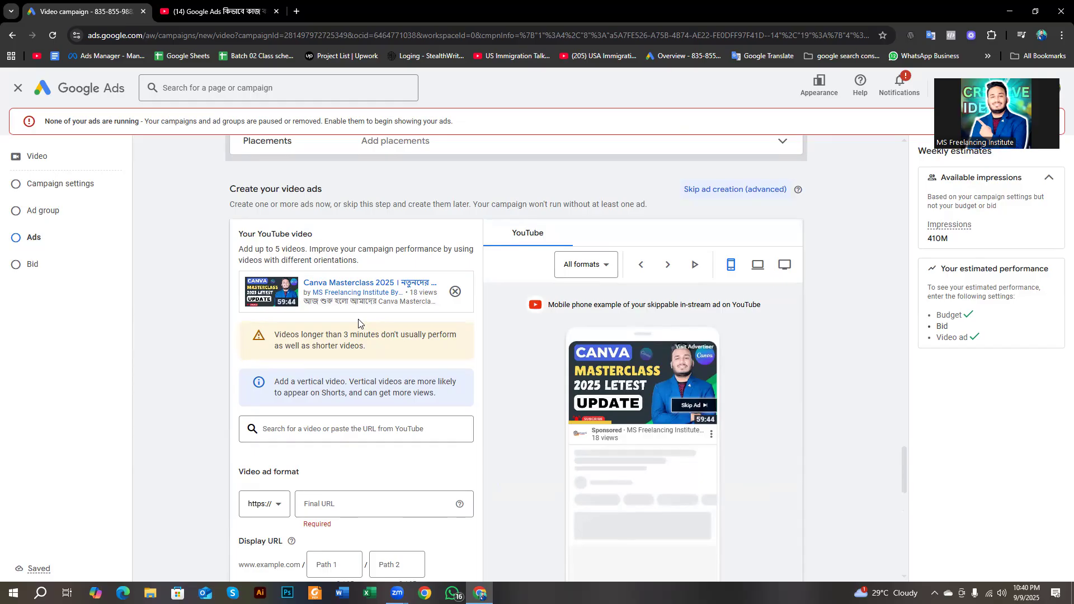
{"action": "scroll", "coordinate": [344, 307], "scroll_direction": "up", "scroll_amount": 2}
{"action": "scroll", "coordinate": [280, 288], "scroll_direction": "down", "scroll_amount": 2}
{"action": "left_click_drag", "start_coordinate": [274, 336], "coordinate": [454, 355]}
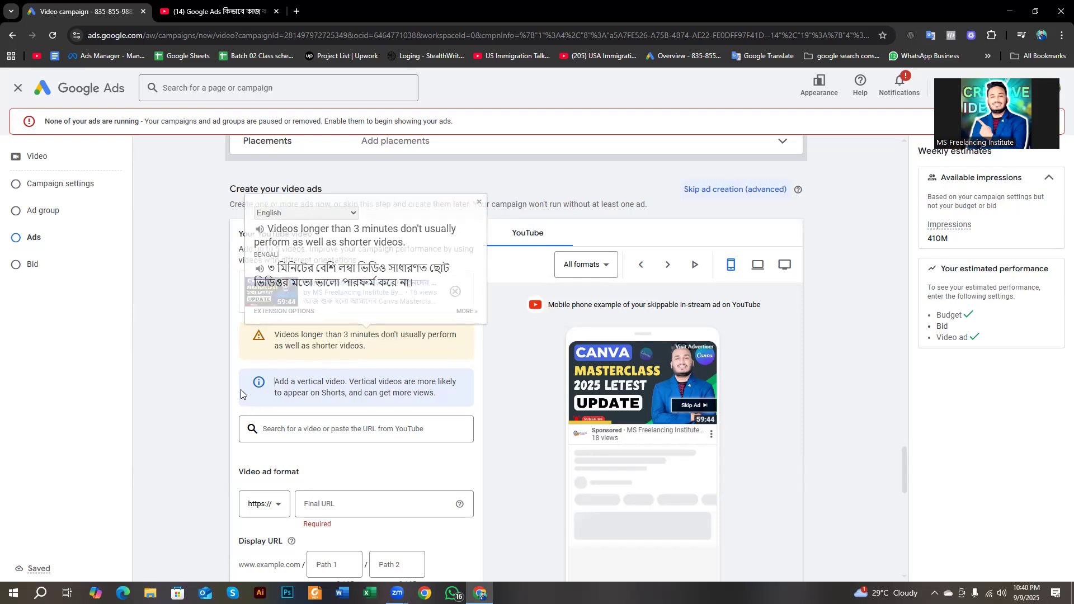
{"action": "left_click", "coordinate": [383, 337]}
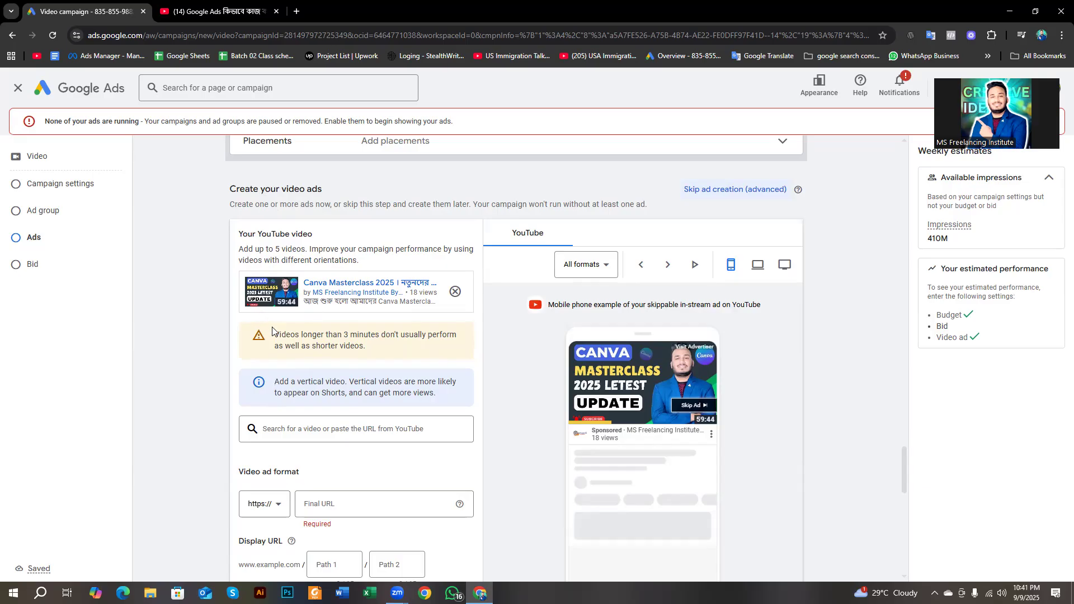
{"action": "left_click_drag", "start_coordinate": [342, 335], "coordinate": [350, 335]}
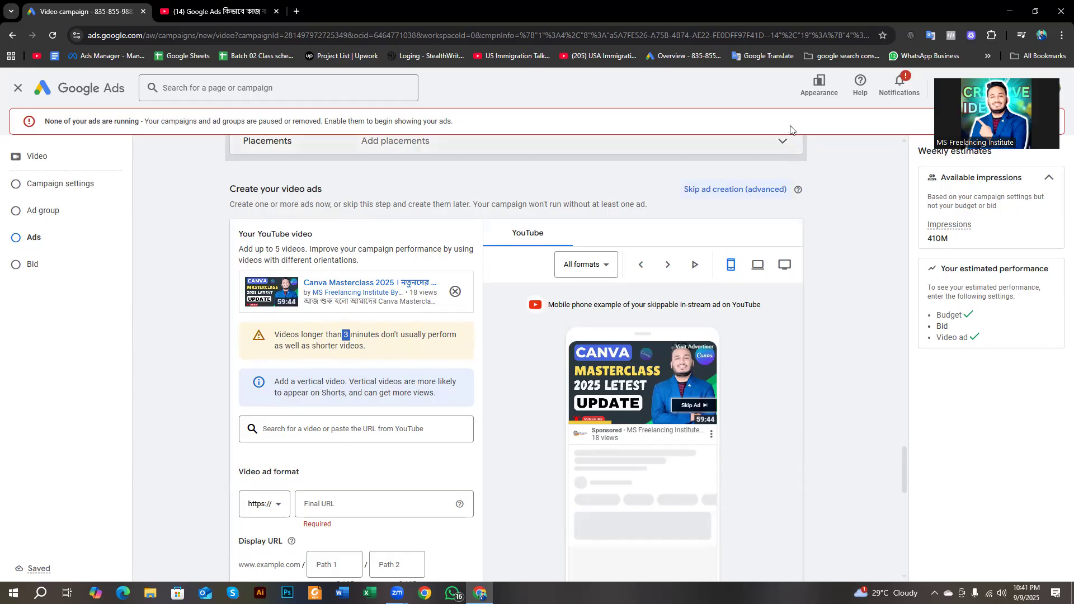
{"action": "left_click_drag", "start_coordinate": [279, 382], "coordinate": [408, 392]}
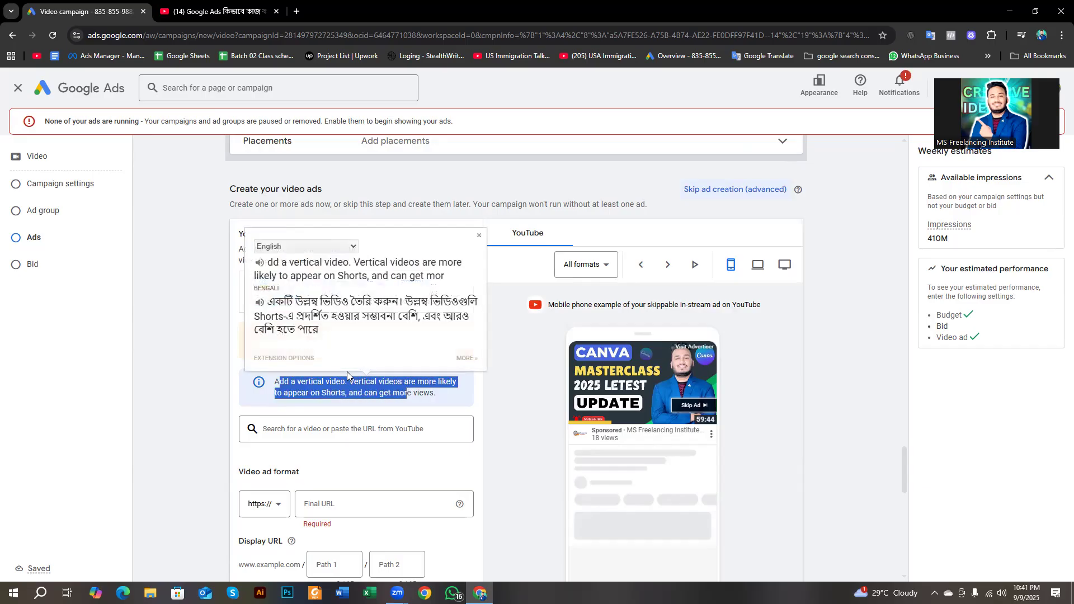
{"action": "key", "text": "Print"}
{"action": "left_click_drag", "start_coordinate": [400, 84], "coordinate": [687, 557]}
{"action": "left_click", "coordinate": [677, 567]}
{"action": "left_click", "coordinate": [465, 412]}
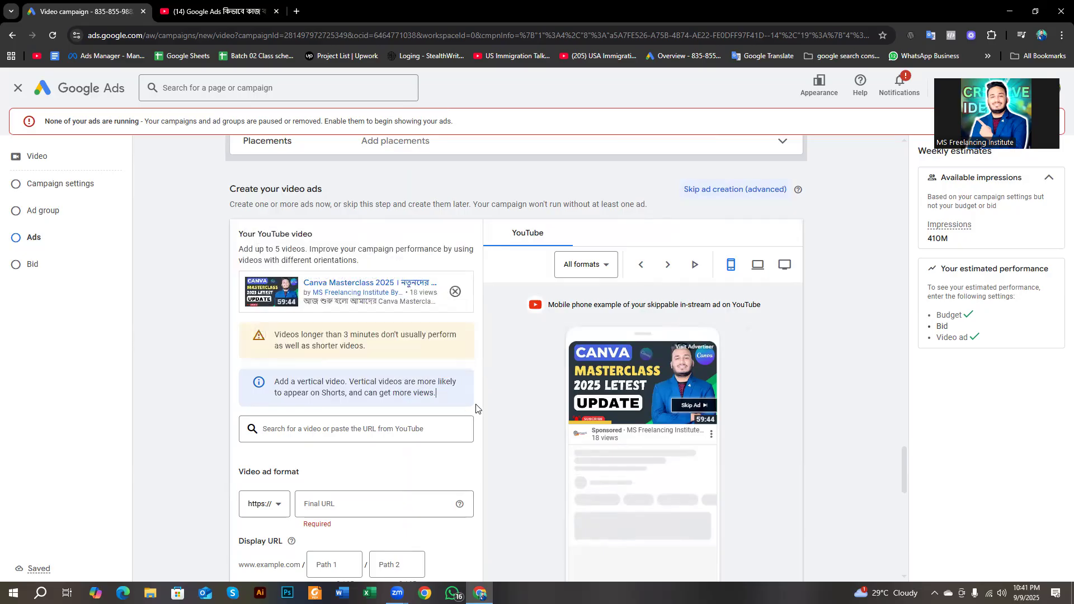
Go through the video ad format fields, including Final URL, long headline, description and ad name, without filling them in
{"action": "scroll", "coordinate": [443, 427], "scroll_direction": "down", "scroll_amount": 2}
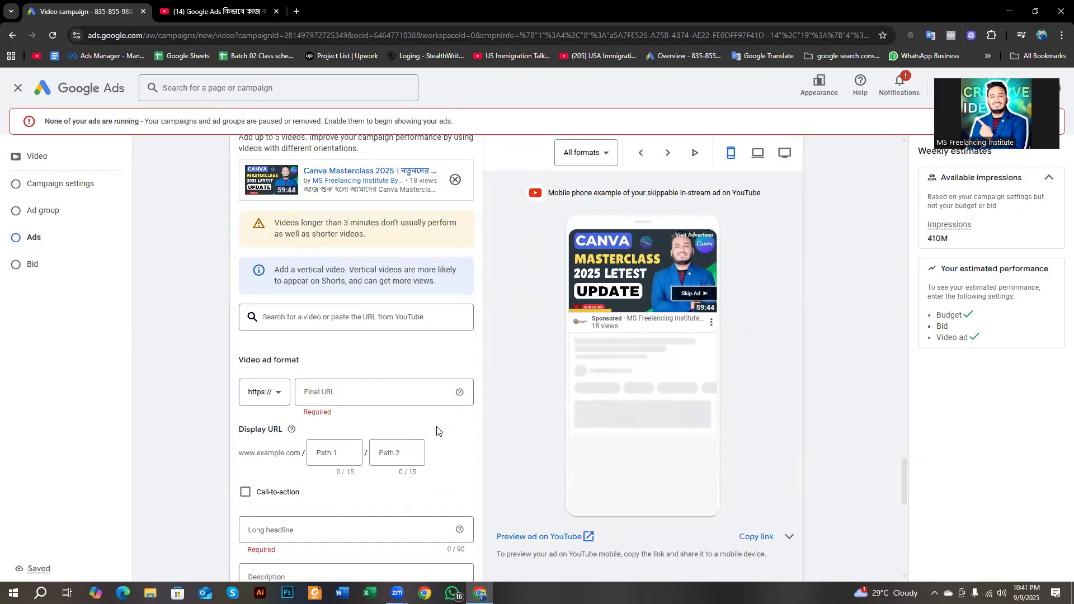
{"action": "left_click", "coordinate": [320, 392]}
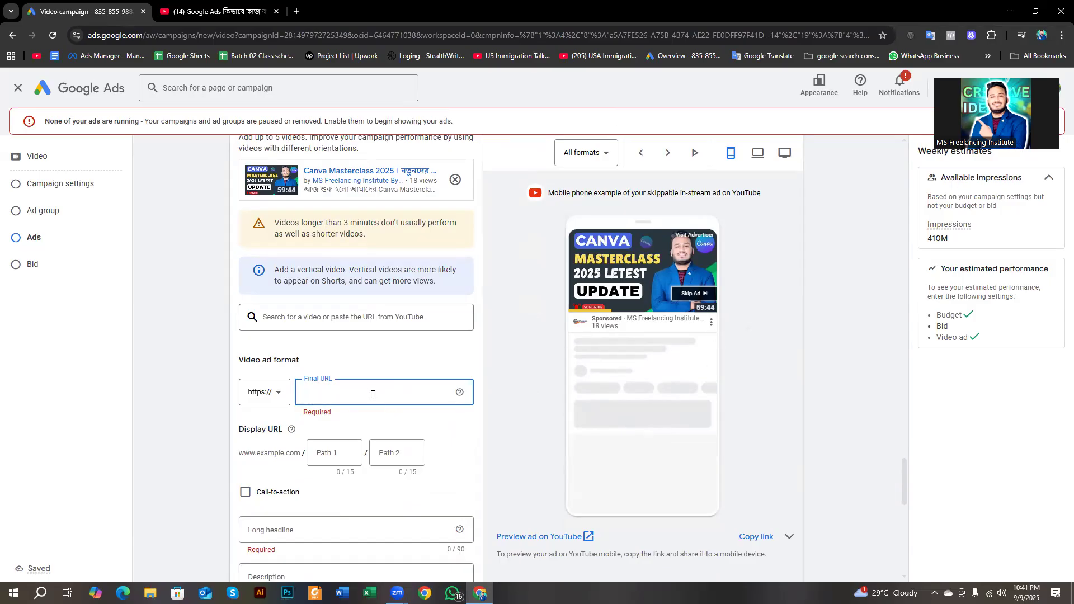
{"action": "scroll", "coordinate": [358, 414], "scroll_direction": "down", "scroll_amount": 1}
{"action": "left_click", "coordinate": [310, 467]}
{"action": "scroll", "coordinate": [308, 459], "scroll_direction": "down", "scroll_amount": 2}
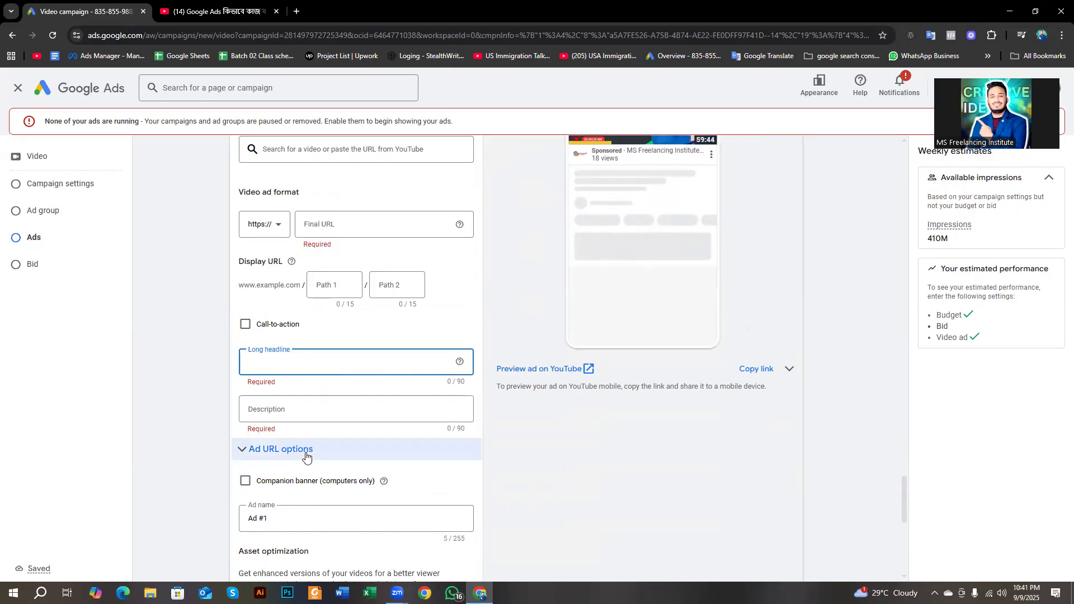
{"action": "left_click", "coordinate": [291, 414]}
{"action": "scroll", "coordinate": [310, 440], "scroll_direction": "down", "scroll_amount": 2}
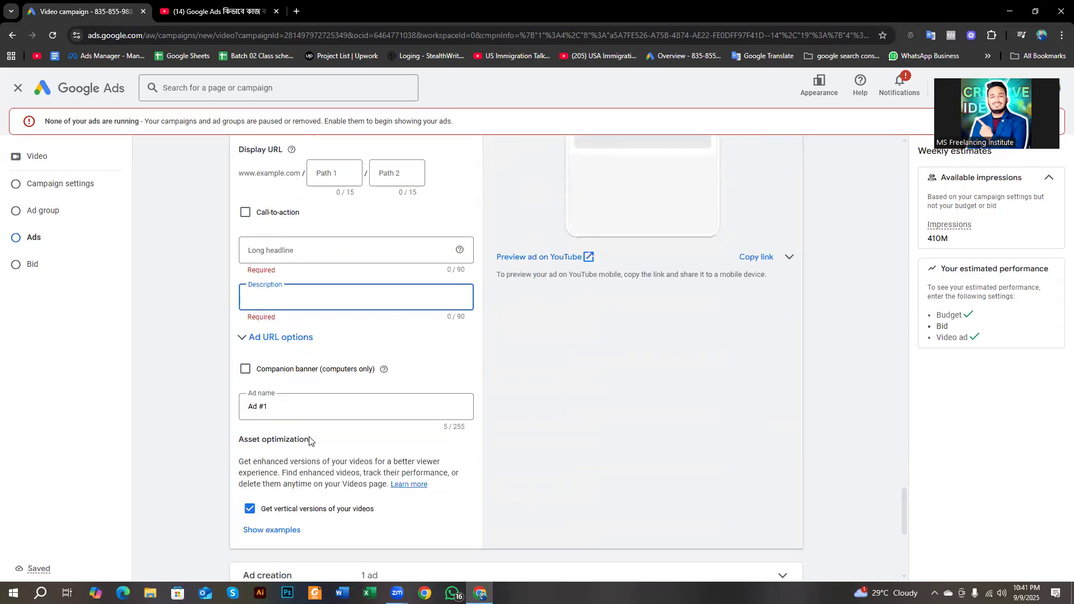
{"action": "triple_click", "coordinate": [273, 406]}
{"action": "scroll", "coordinate": [287, 414], "scroll_direction": "down", "scroll_amount": 1}
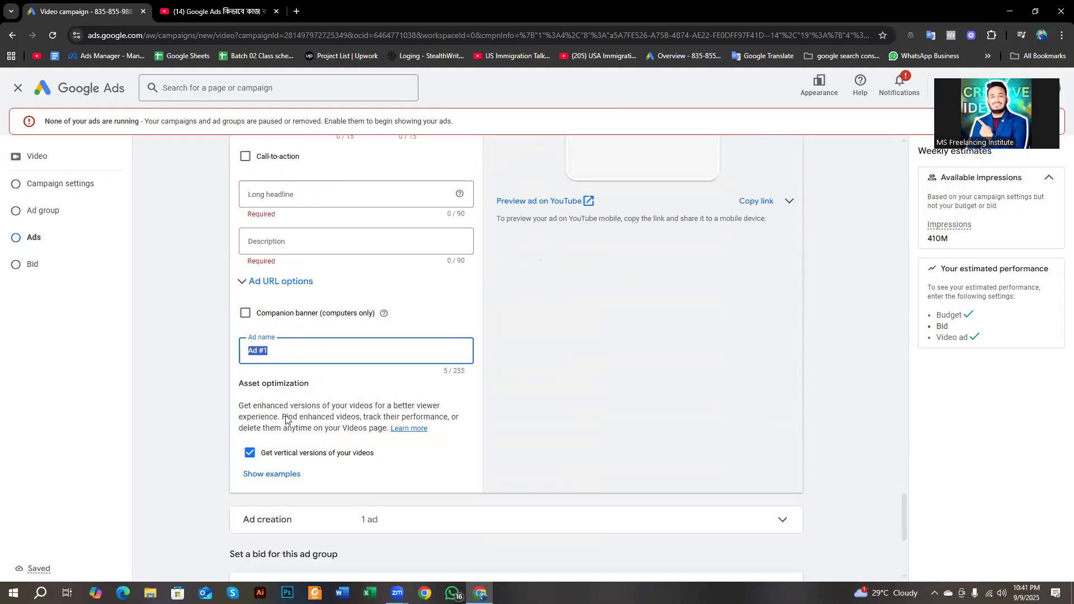
{"action": "scroll", "coordinate": [322, 403], "scroll_direction": "down", "scroll_amount": 2}
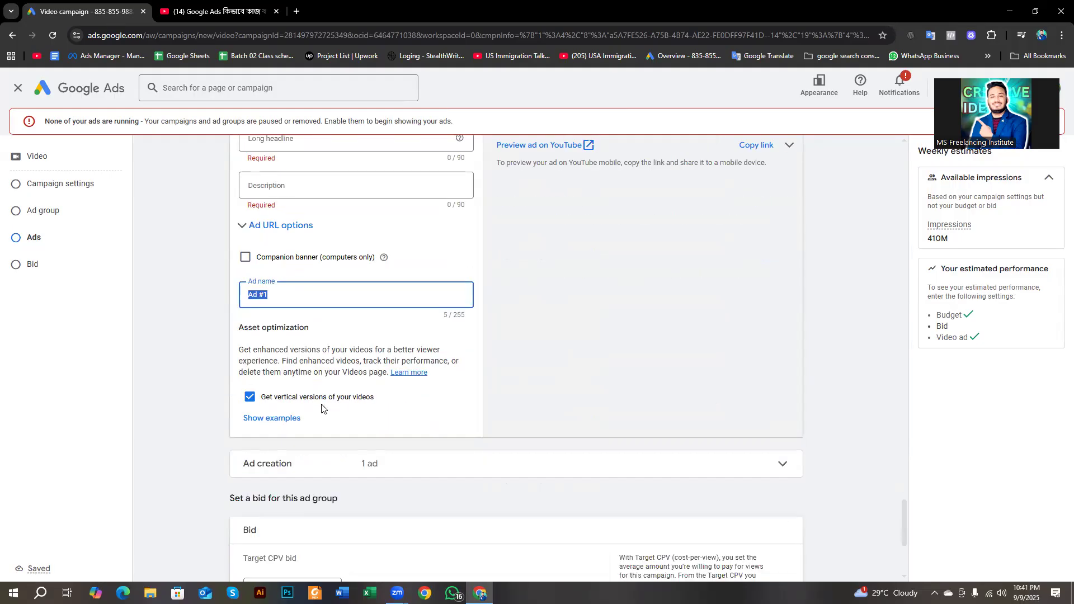
{"action": "scroll", "coordinate": [355, 422], "scroll_direction": "up", "scroll_amount": 6}
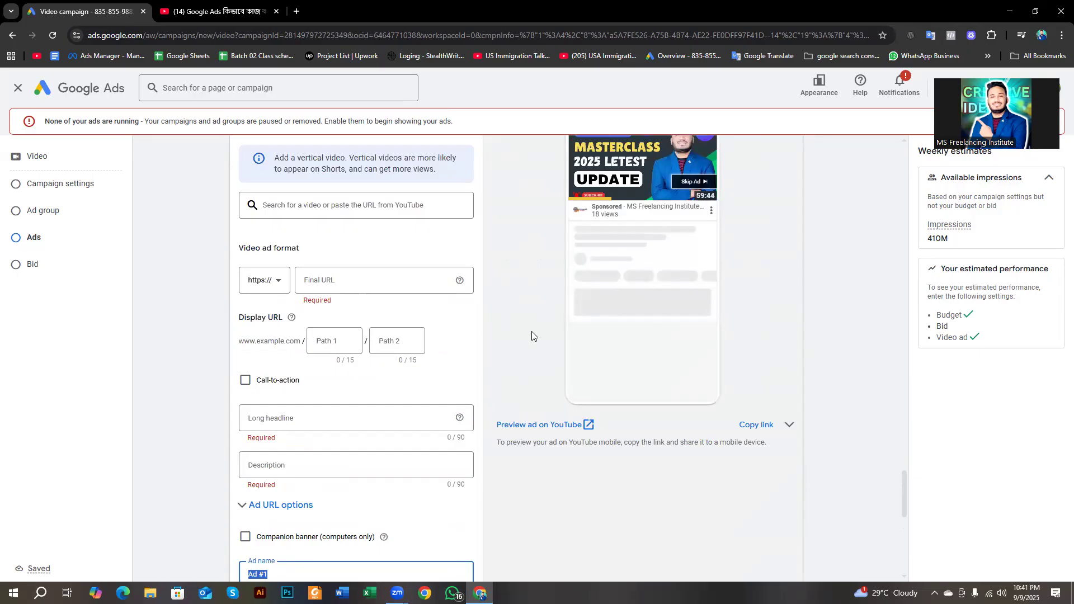
Review the ad name and asset optimization settings, then expand and collapse the Ad creation section without adding another ad
{"action": "scroll", "coordinate": [618, 300], "scroll_direction": "down", "scroll_amount": 5}
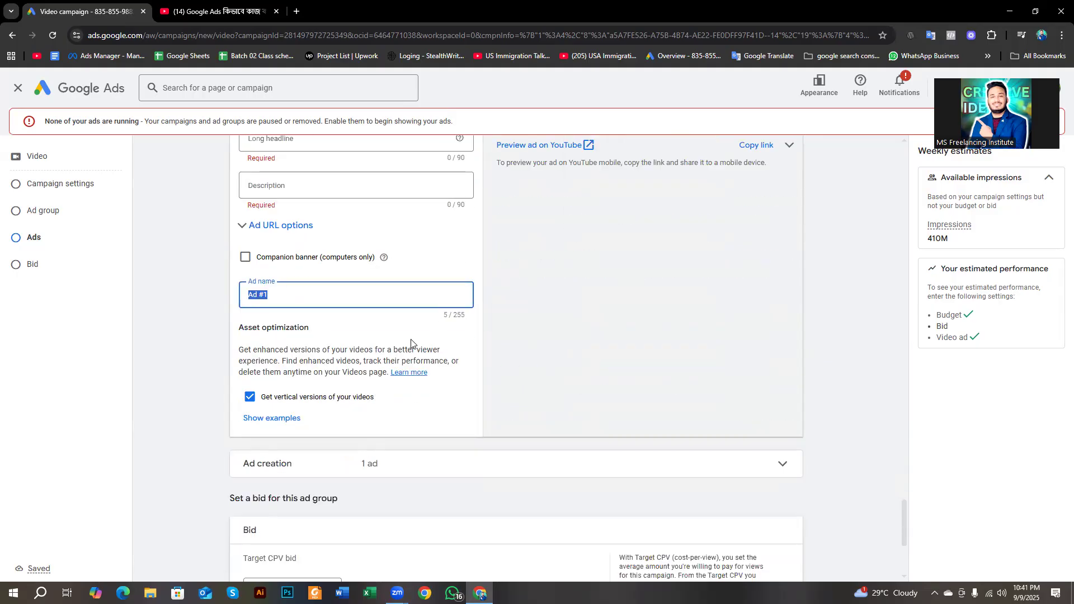
{"action": "left_click", "coordinate": [281, 297]}
{"action": "left_click_drag", "start_coordinate": [283, 297], "coordinate": [223, 293]}
{"action": "scroll", "coordinate": [312, 293], "scroll_direction": "down", "scroll_amount": 4}
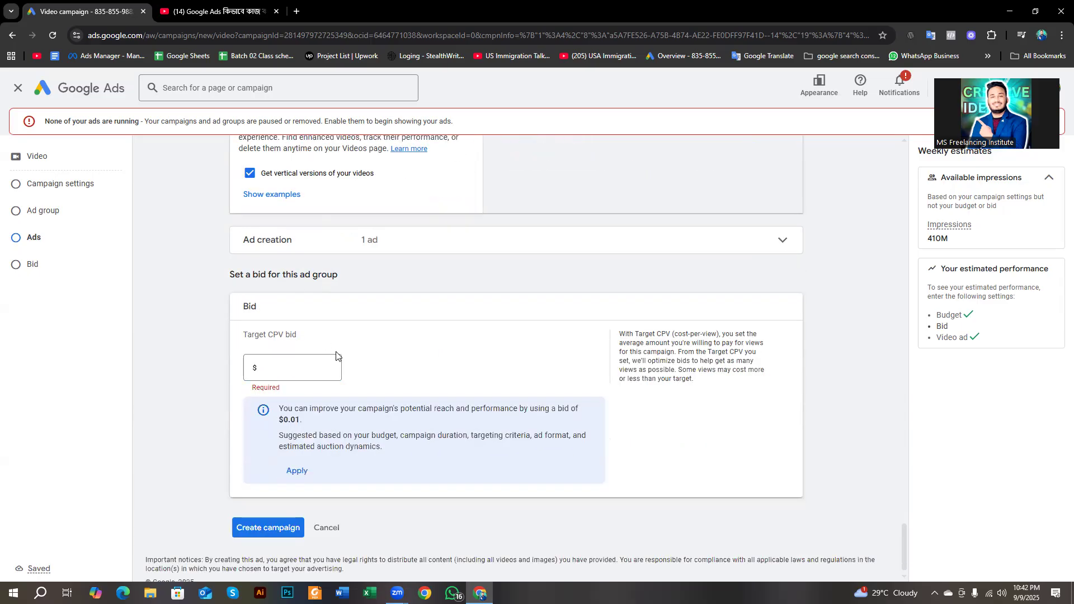
{"action": "left_click", "coordinate": [405, 247]}
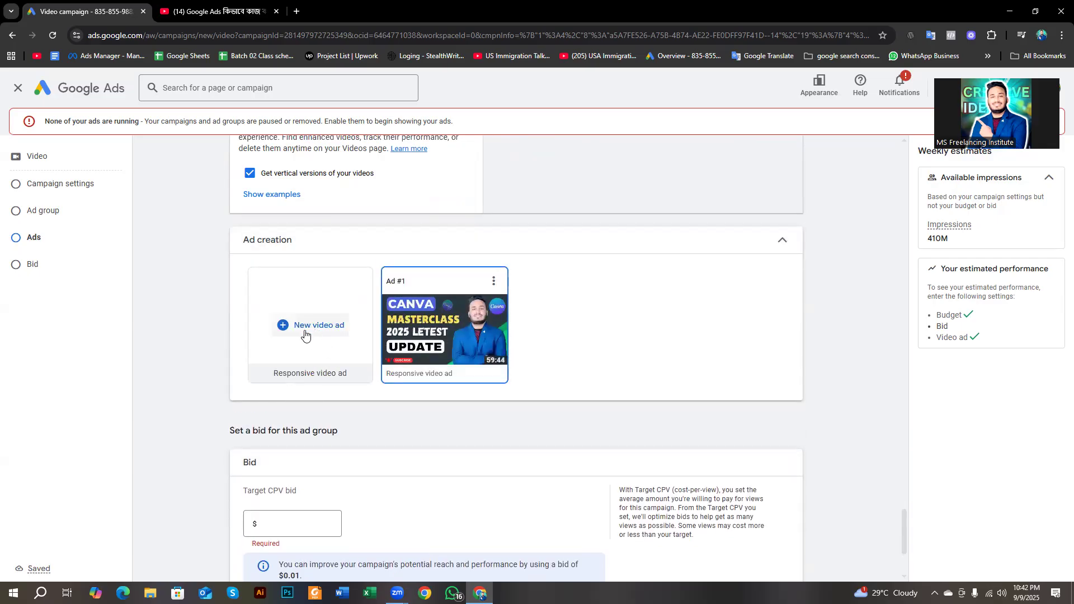
{"action": "left_click", "coordinate": [781, 241]}
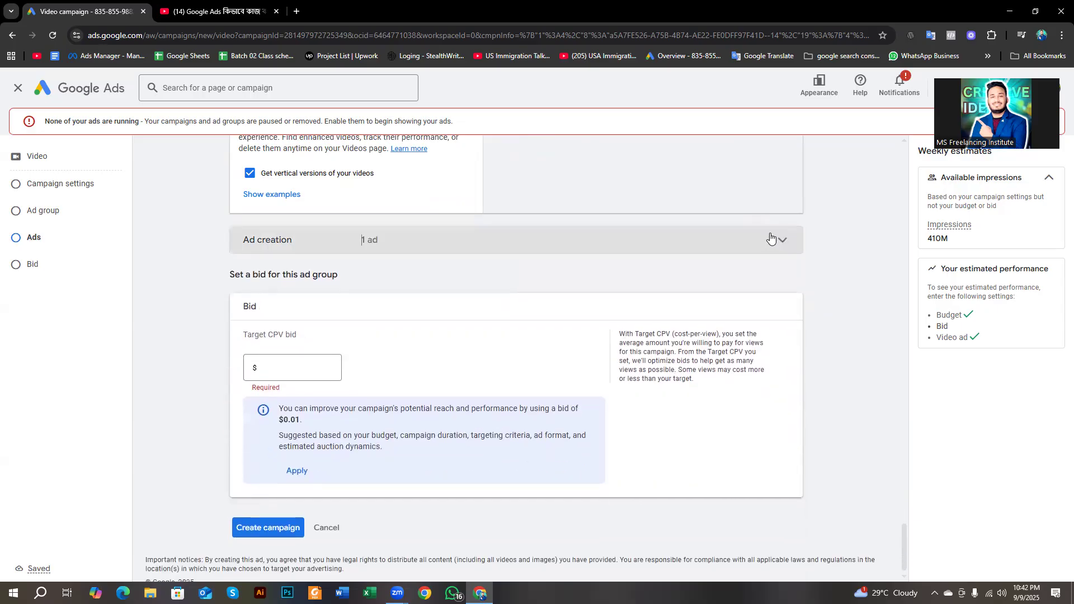
Set the ad group's Target CPV bid to $0.01
{"action": "left_click", "coordinate": [272, 364]}
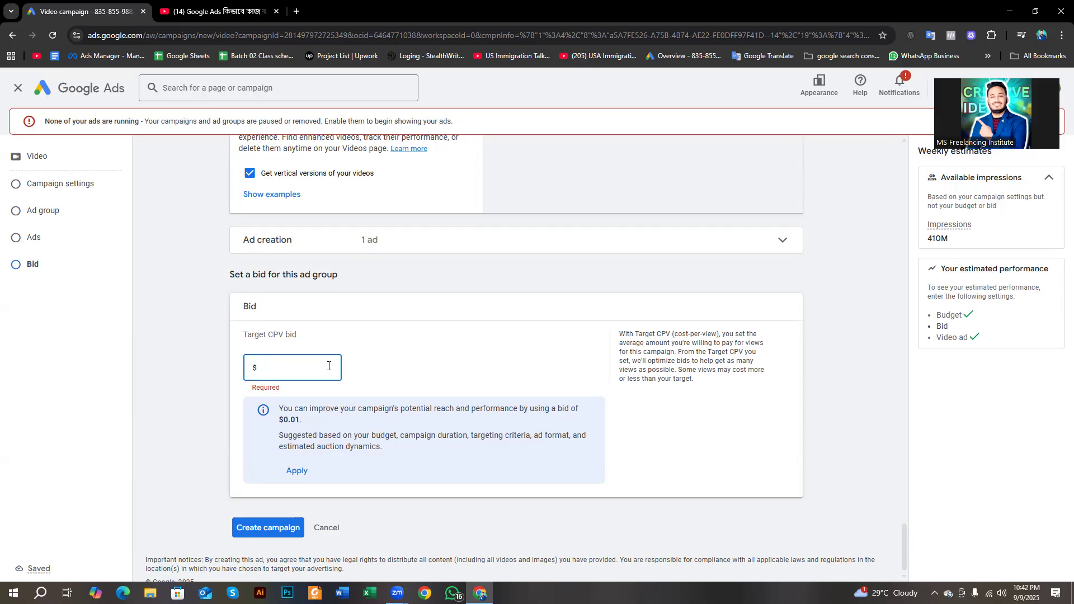
{"action": "type", "text": "0.00"}
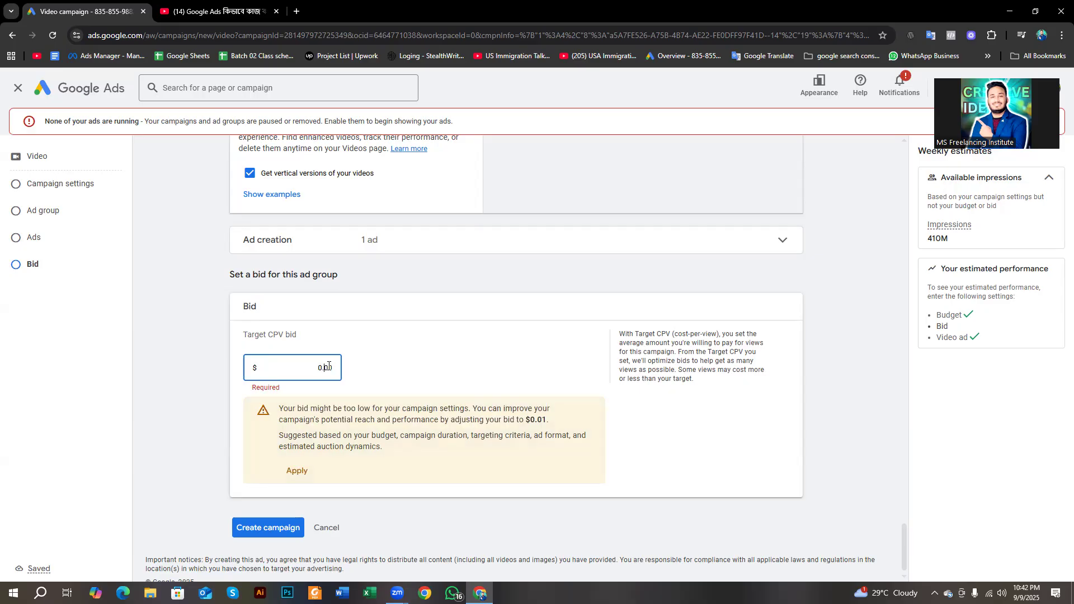
{"action": "key", "text": "BackSpace"}
{"action": "type", "text": "1"}
{"action": "left_click", "coordinate": [189, 391]}
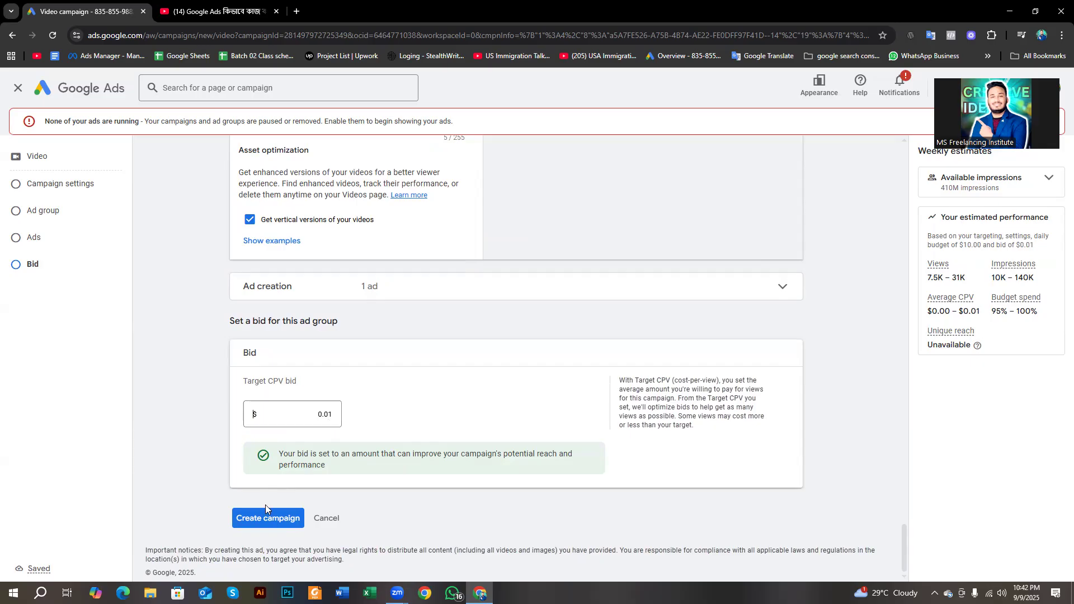
{"action": "left_click", "coordinate": [267, 521]}
{"action": "left_click", "coordinate": [264, 415]}
{"action": "left_click_drag", "start_coordinate": [329, 414], "coordinate": [333, 420]}
{"action": "left_click", "coordinate": [329, 385]}
Look through the whole campaign setup again, from the general settings down to the bid, without changing anything
{"action": "scroll", "coordinate": [474, 478], "scroll_direction": "up", "scroll_amount": 15}
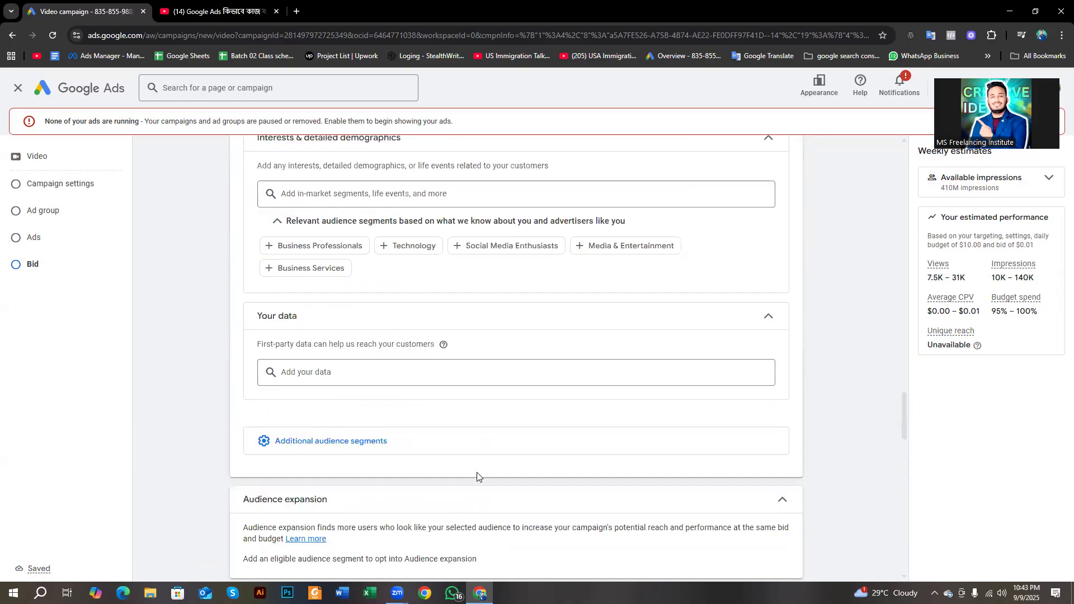
{"action": "scroll", "coordinate": [477, 473], "scroll_direction": "up", "scroll_amount": 3}
{"action": "scroll", "coordinate": [384, 506], "scroll_direction": "down", "scroll_amount": 12}
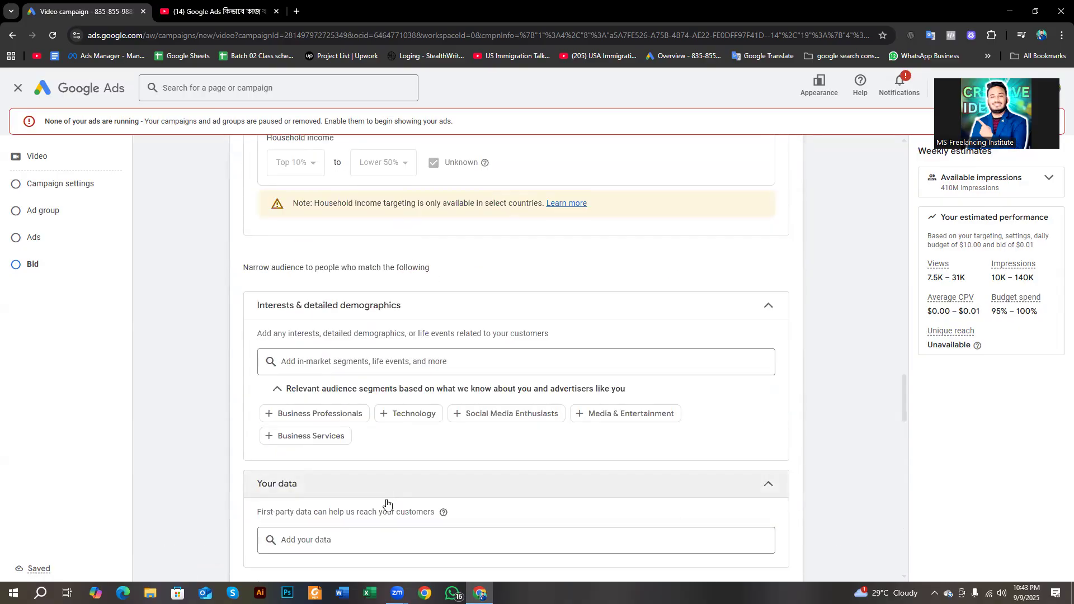
{"action": "scroll", "coordinate": [372, 503], "scroll_direction": "down", "scroll_amount": 12}
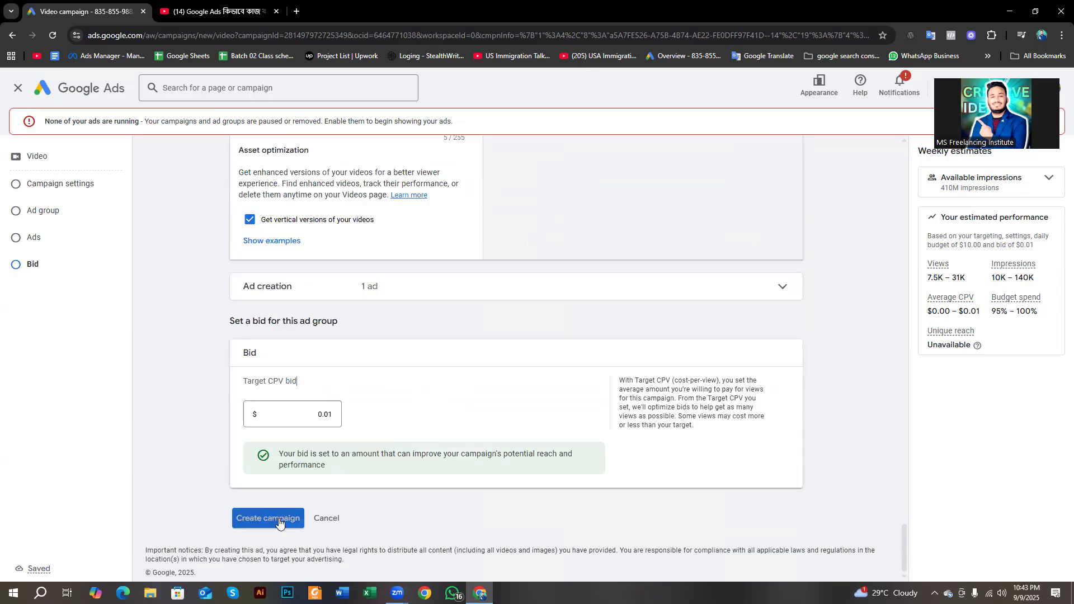
{"action": "left_click", "coordinate": [260, 519]}
{"action": "scroll", "coordinate": [224, 465], "scroll_direction": "up", "scroll_amount": 15}
{"action": "scroll", "coordinate": [215, 259], "scroll_direction": "up", "scroll_amount": 15}
{"action": "scroll", "coordinate": [214, 260], "scroll_direction": "up", "scroll_amount": 10}
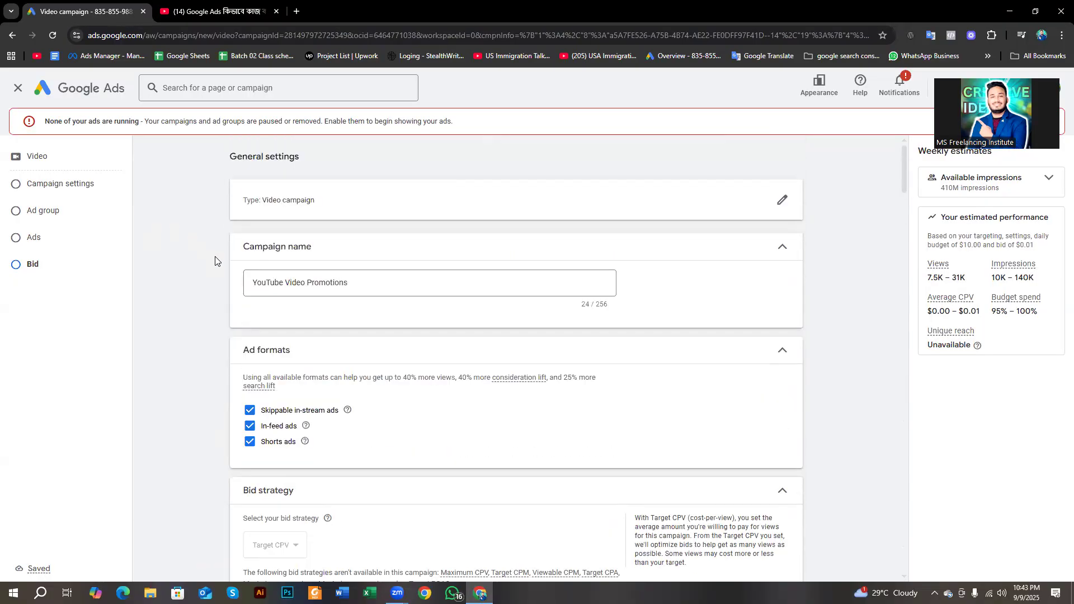
{"action": "scroll", "coordinate": [215, 261], "scroll_direction": "down", "scroll_amount": 20}
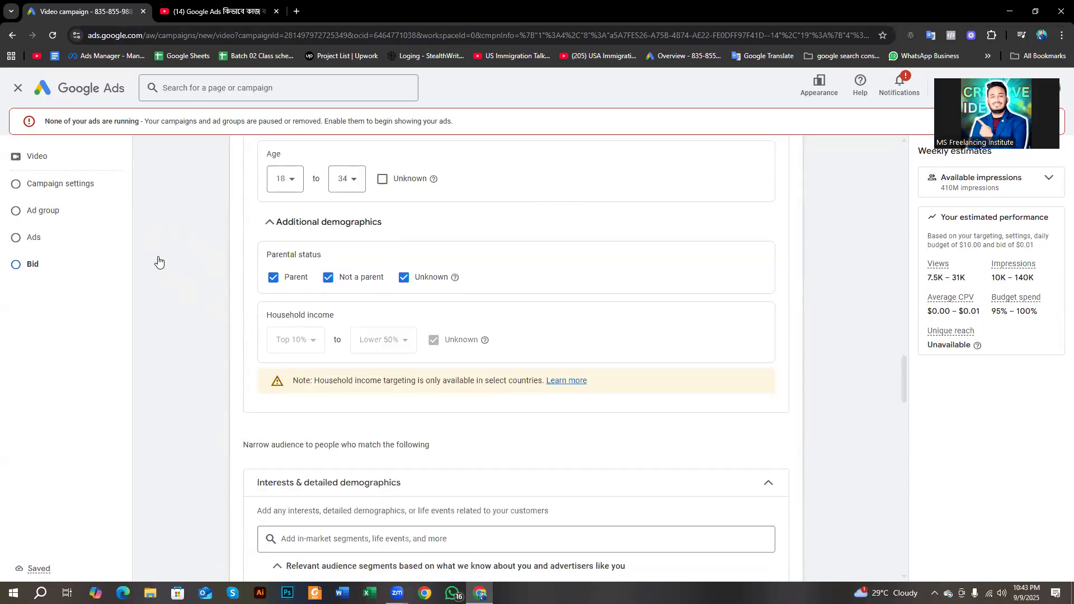
{"action": "scroll", "coordinate": [159, 261], "scroll_direction": "down", "scroll_amount": 2}
{"action": "scroll", "coordinate": [340, 453], "scroll_direction": "down", "scroll_amount": 8}
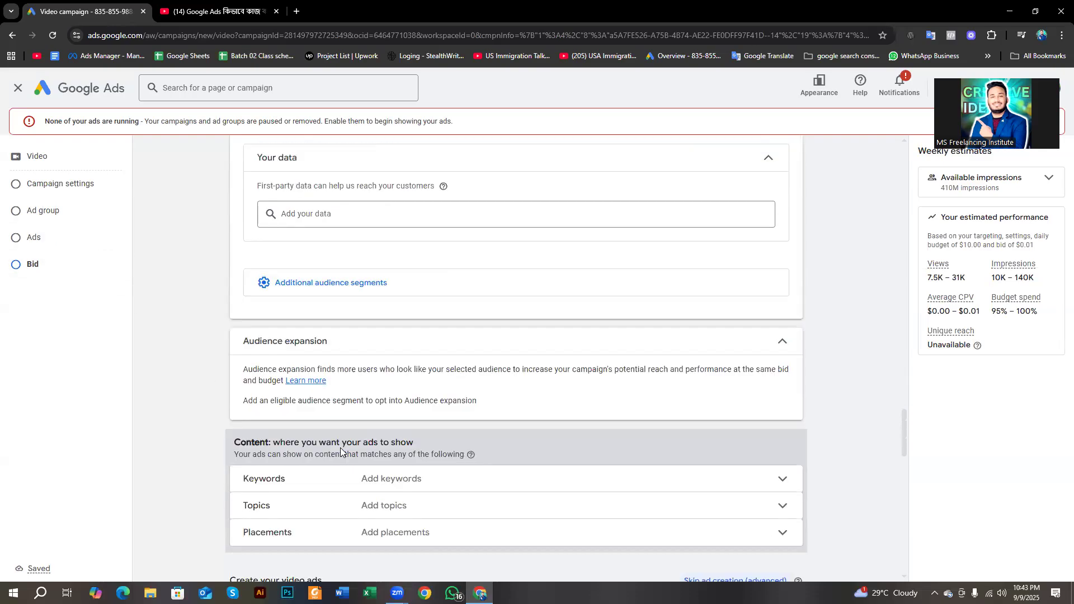
{"action": "scroll", "coordinate": [340, 448], "scroll_direction": "down", "scroll_amount": 15}
Box Campaign settings, Ad group, Ads, Bid, the Target CPV bid and Create campaign on a full-screen capture, then discard the capture
{"action": "key", "text": "Print"}
{"action": "left_click_drag", "start_coordinate": [0, 1], "coordinate": [1073, 603]}
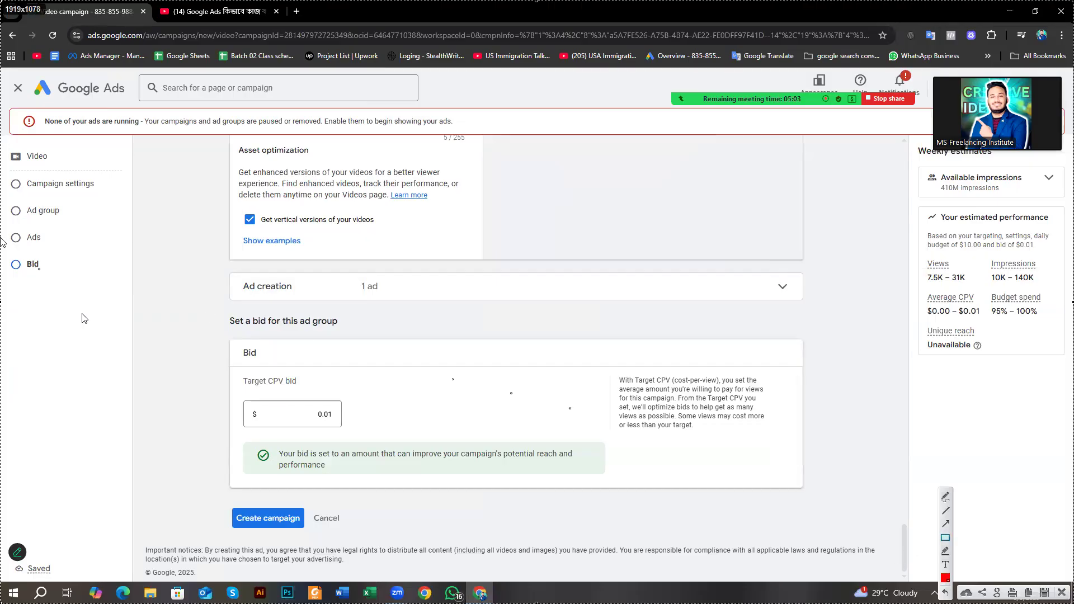
{"action": "left_click_drag", "start_coordinate": [1, 166], "coordinate": [110, 198]}
{"action": "left_click_drag", "start_coordinate": [2, 197], "coordinate": [73, 220]}
{"action": "mouse_move", "coordinate": [2, 226]}
{"action": "left_mouse_down"}
{"action": "mouse_move", "coordinate": [64, 248]}
{"action": "mouse_move", "coordinate": [25, 262]}
{"action": "mouse_move", "coordinate": [59, 276]}
{"action": "left_mouse_up"}
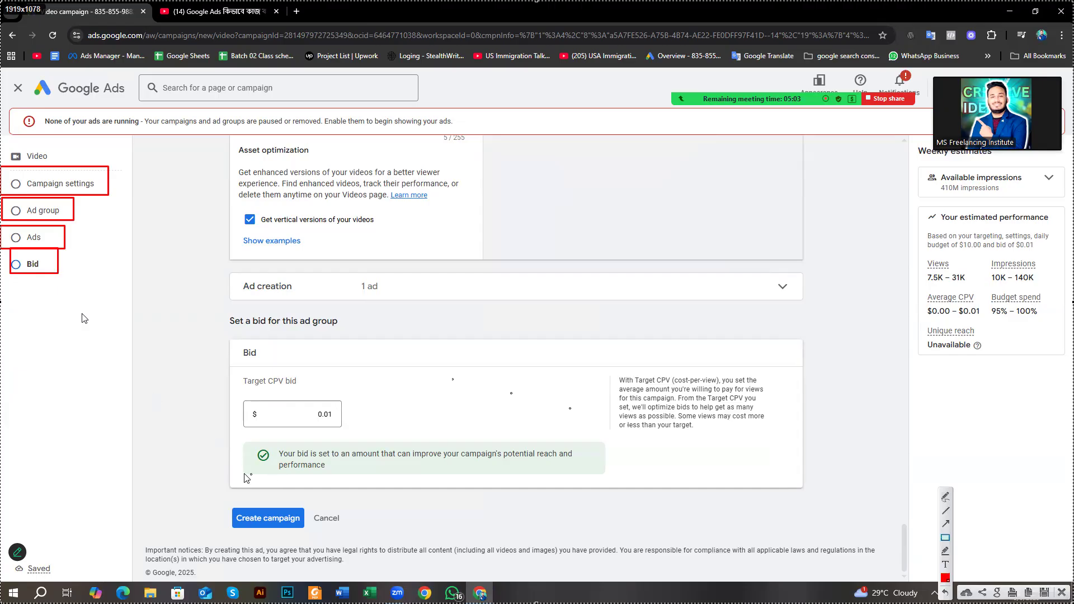
{"action": "left_click_drag", "start_coordinate": [236, 380], "coordinate": [368, 437]}
{"action": "left_click_drag", "start_coordinate": [220, 490], "coordinate": [302, 532]}
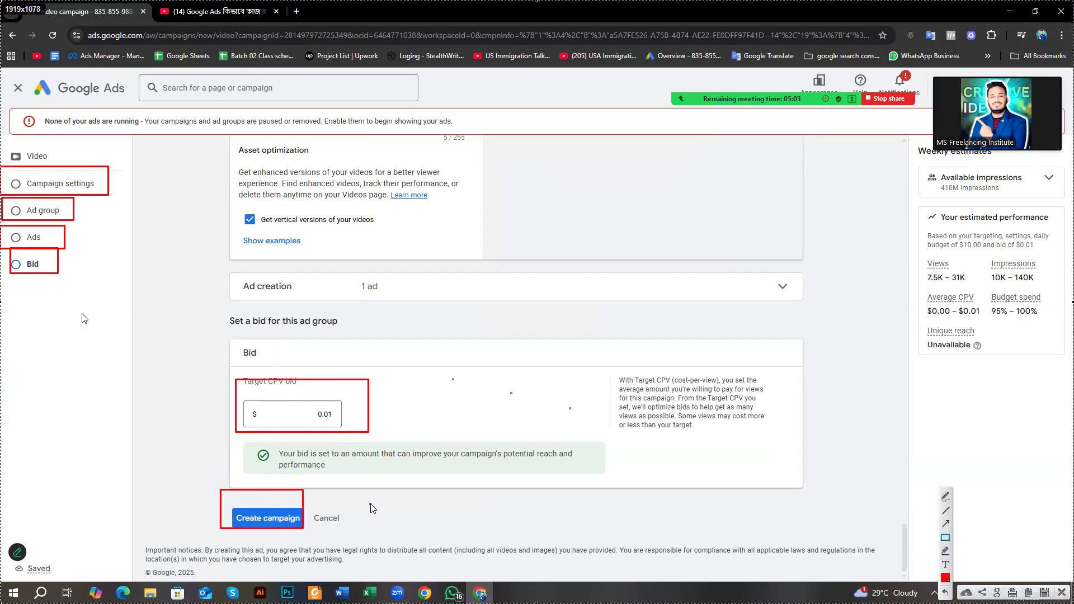
{"action": "right_click", "coordinate": [370, 503]}
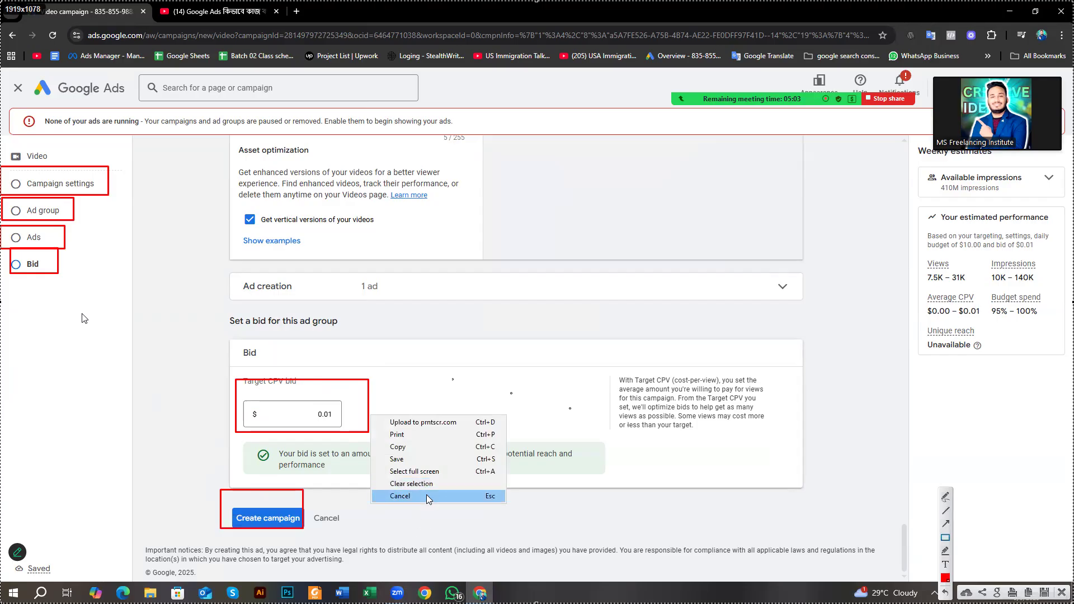
{"action": "left_click", "coordinate": [429, 497]}
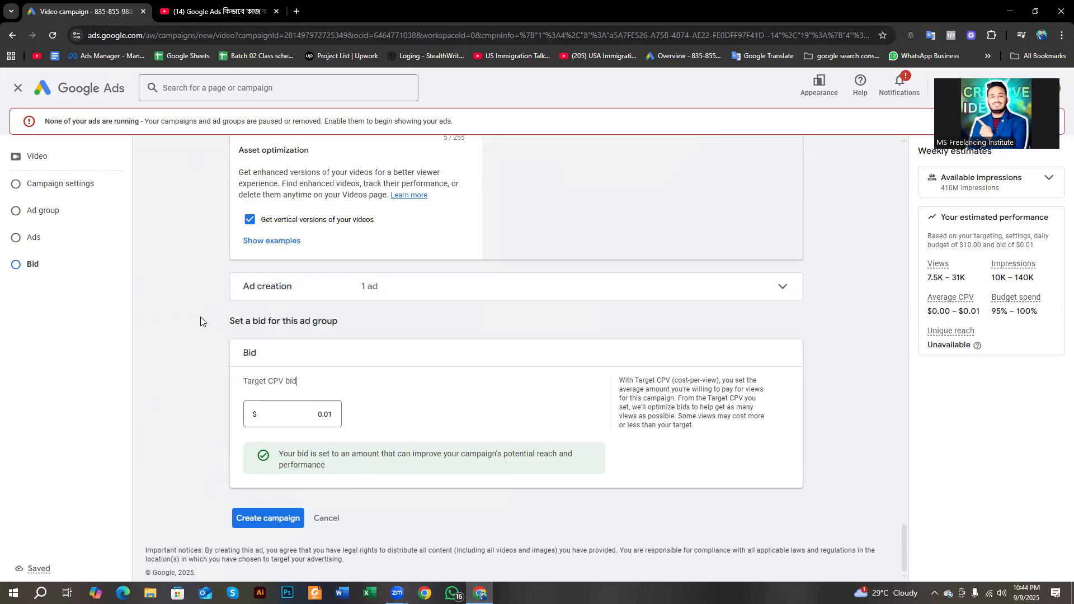
Exit the campaign setup without creating the campaign and return to the account overview
{"action": "scroll", "coordinate": [200, 322], "scroll_direction": "up", "scroll_amount": 15}
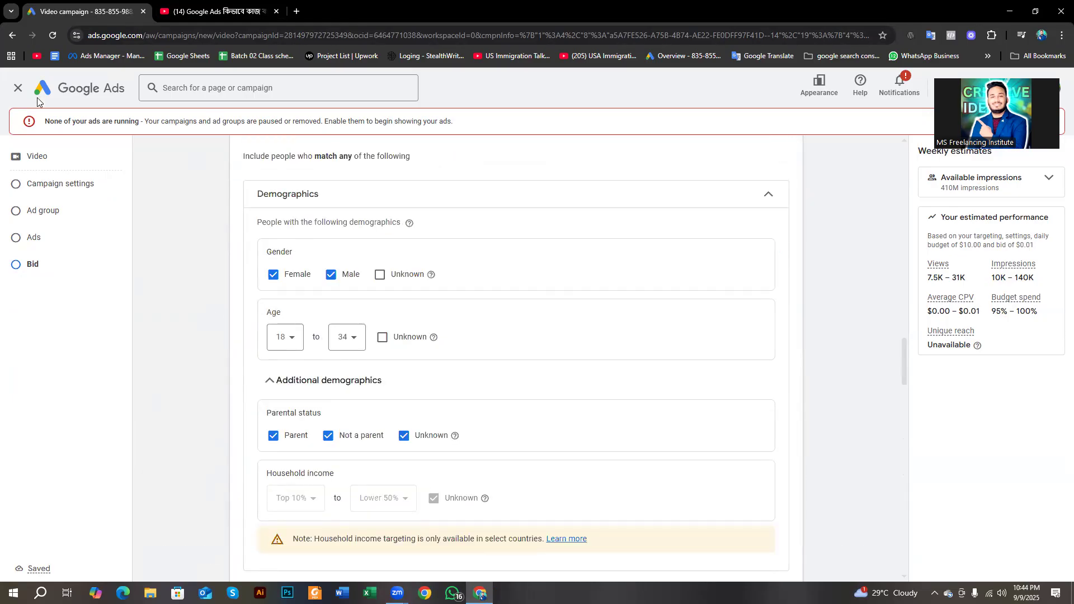
{"action": "left_click", "coordinate": [18, 88]}
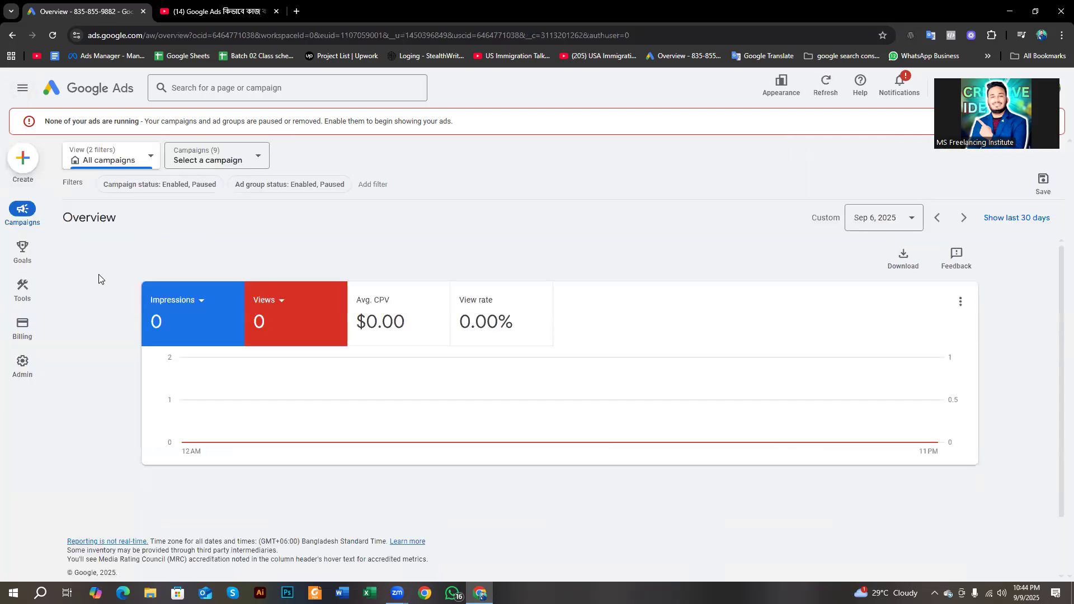